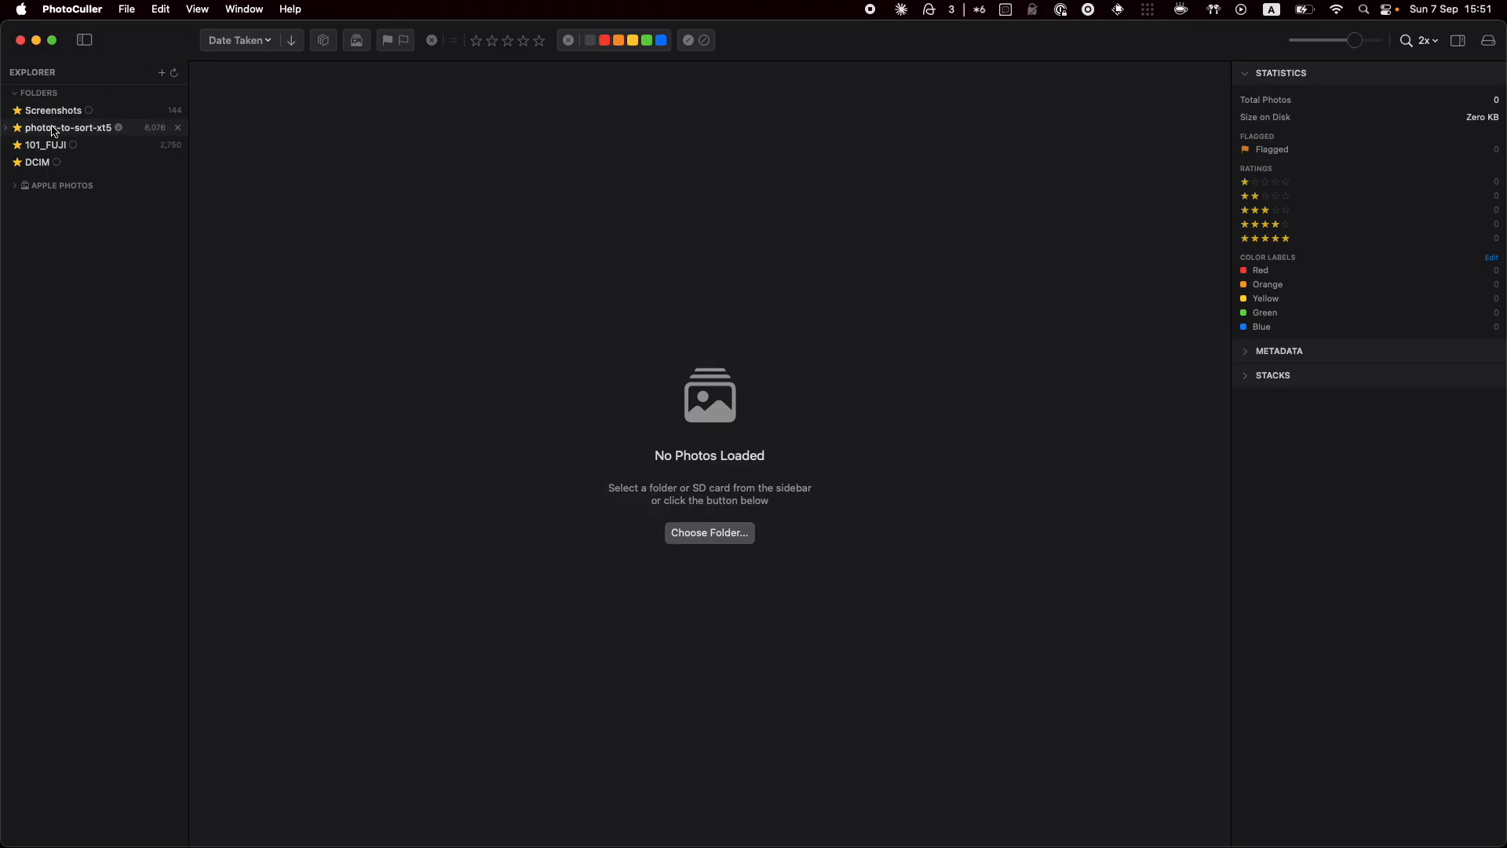
Load the photos-to-sort-xt5 folder after previewing 101_FUJI, then expand the Apple Photos albums
click(164, 76)
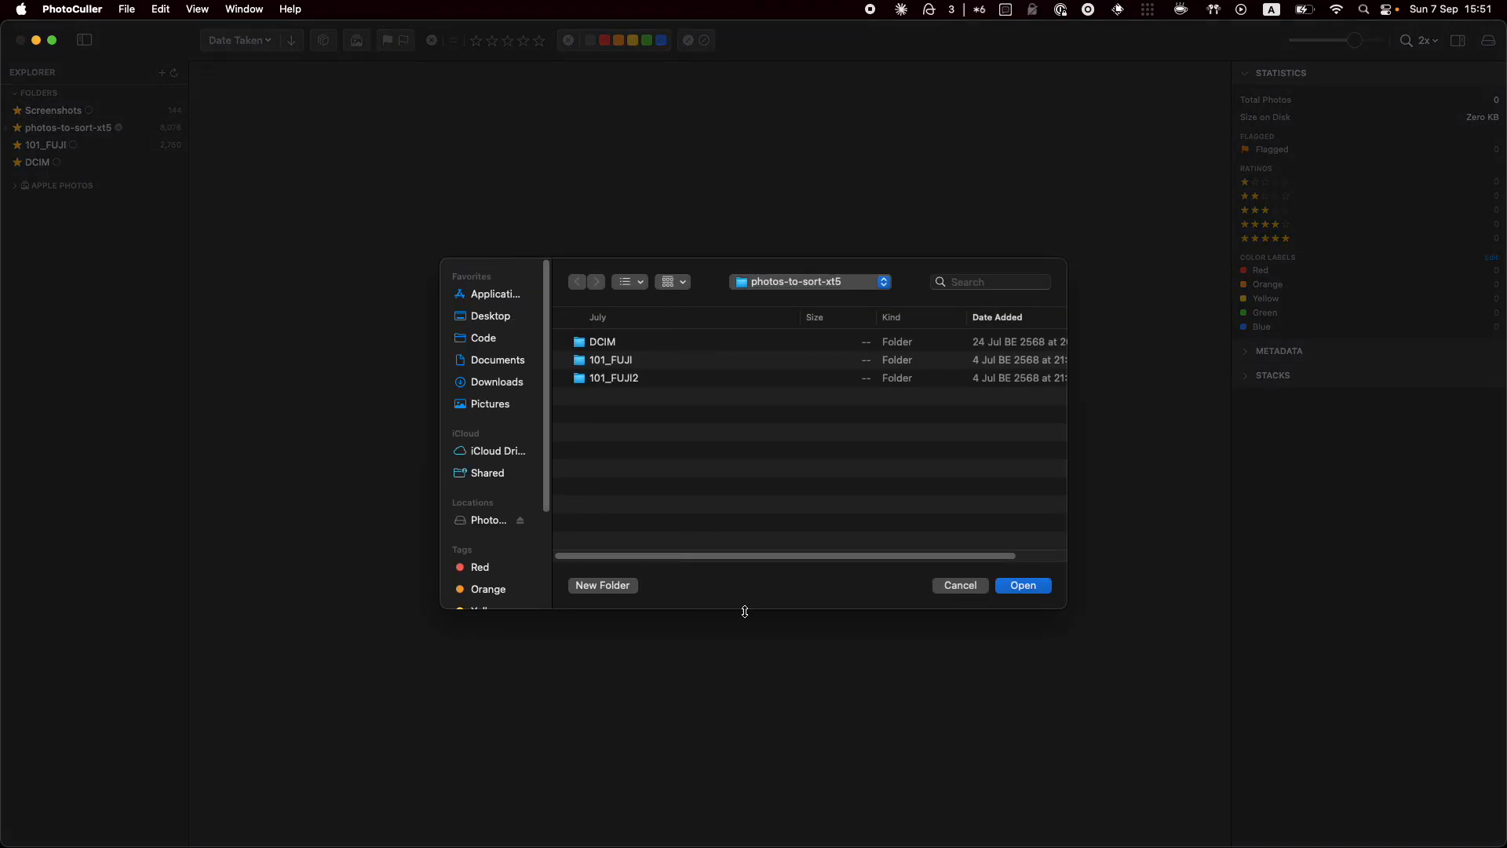
click(969, 591)
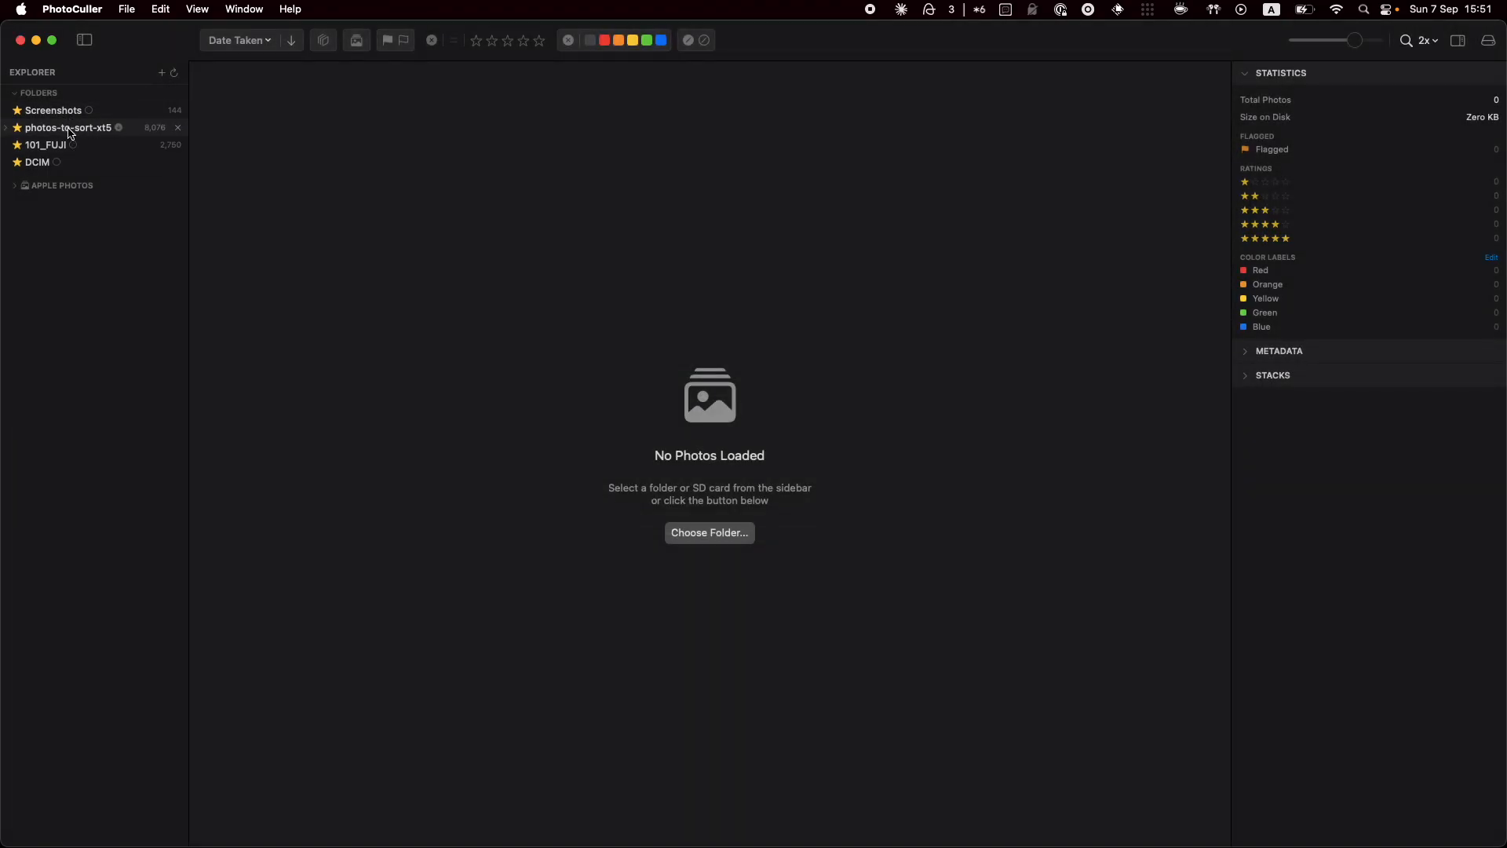
click(27, 130)
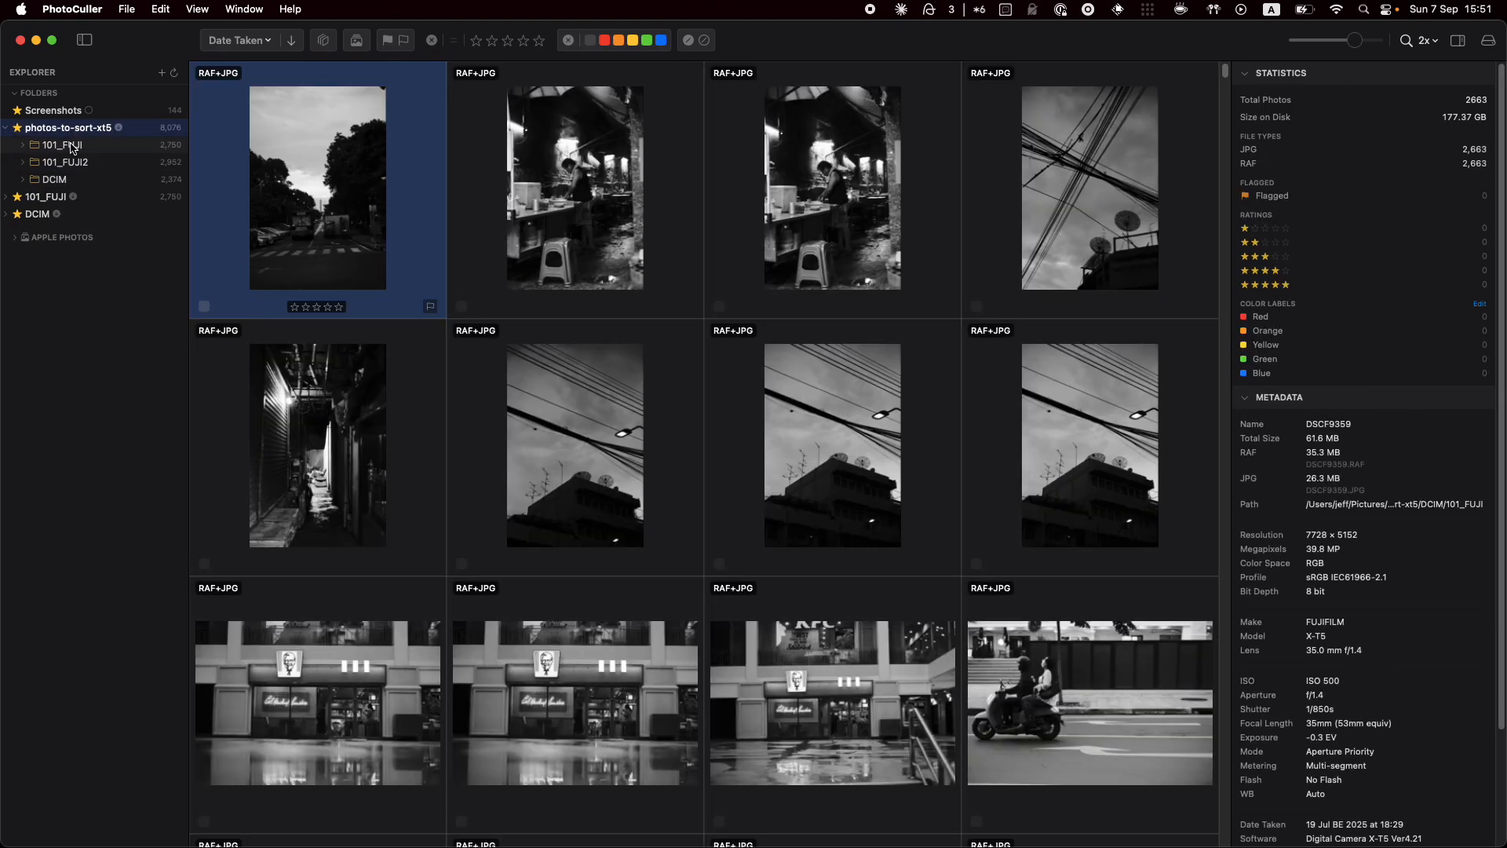
click(79, 146)
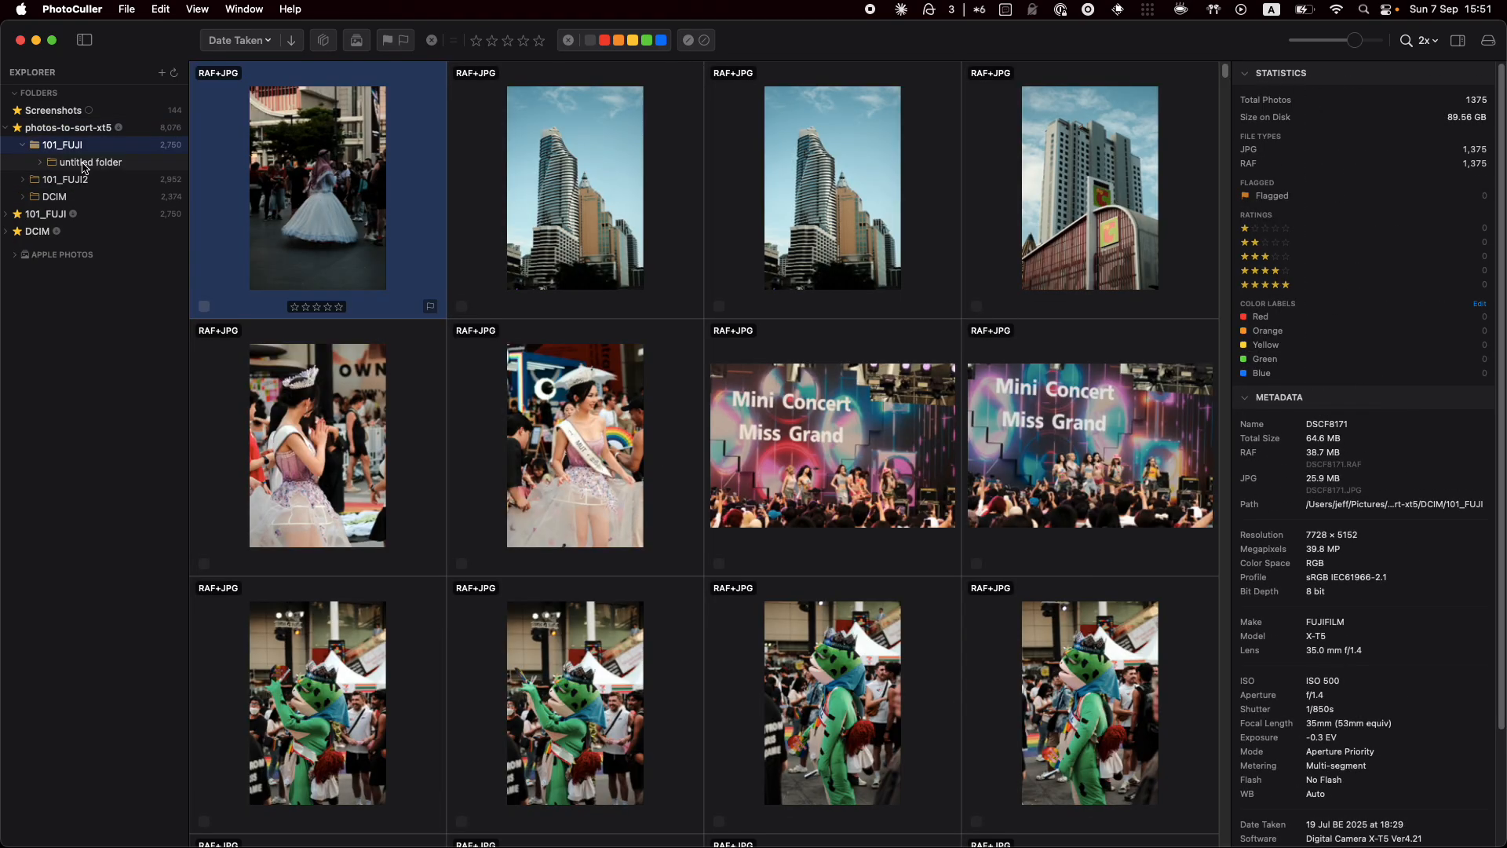
click(76, 129)
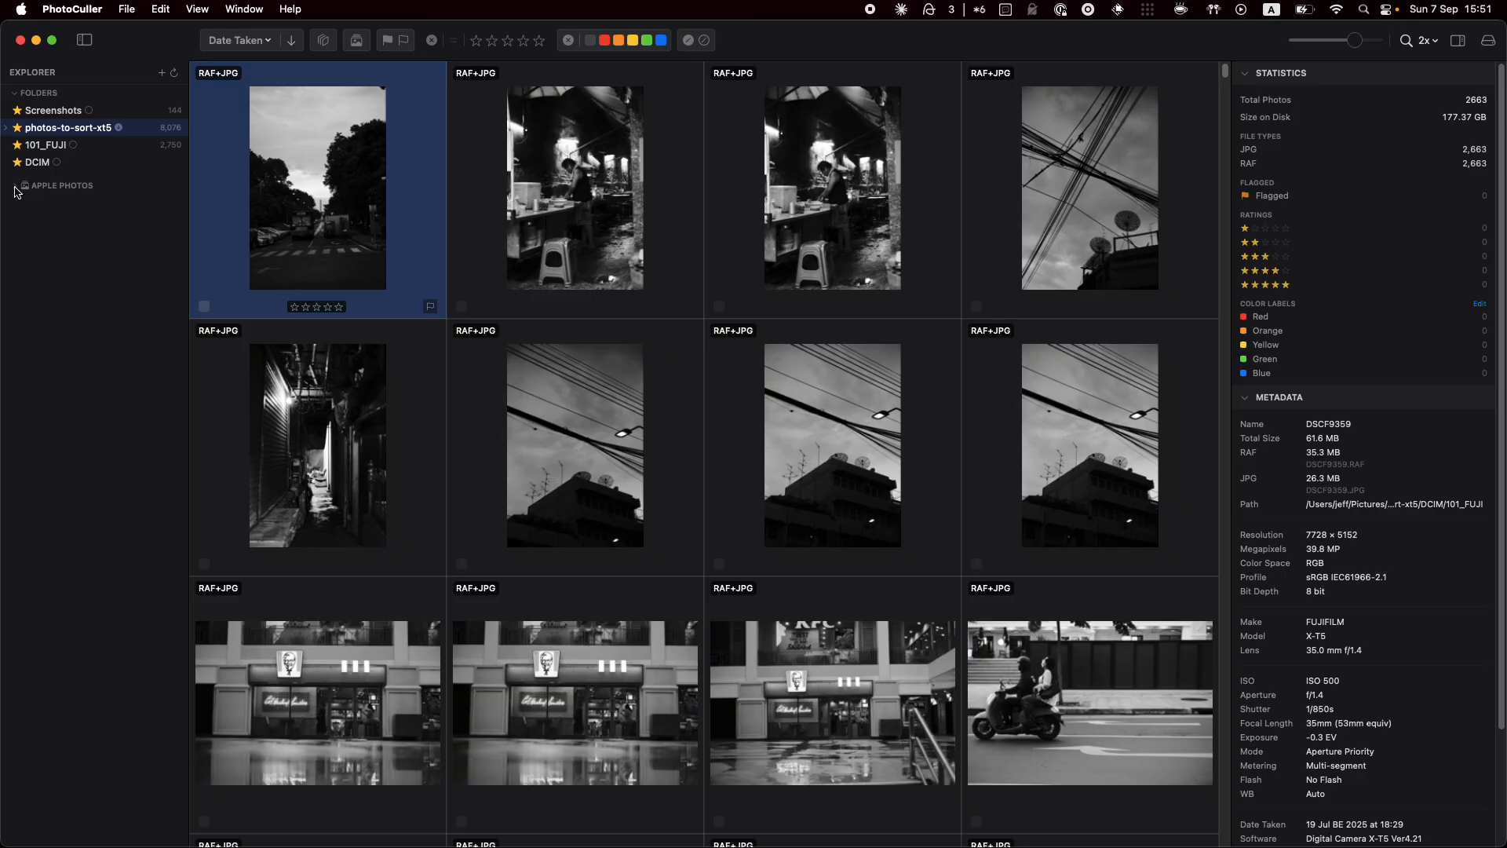
click(15, 187)
Open the Abstract album under My Albums in Apple Photos
scroll(88, 339, down, 5)
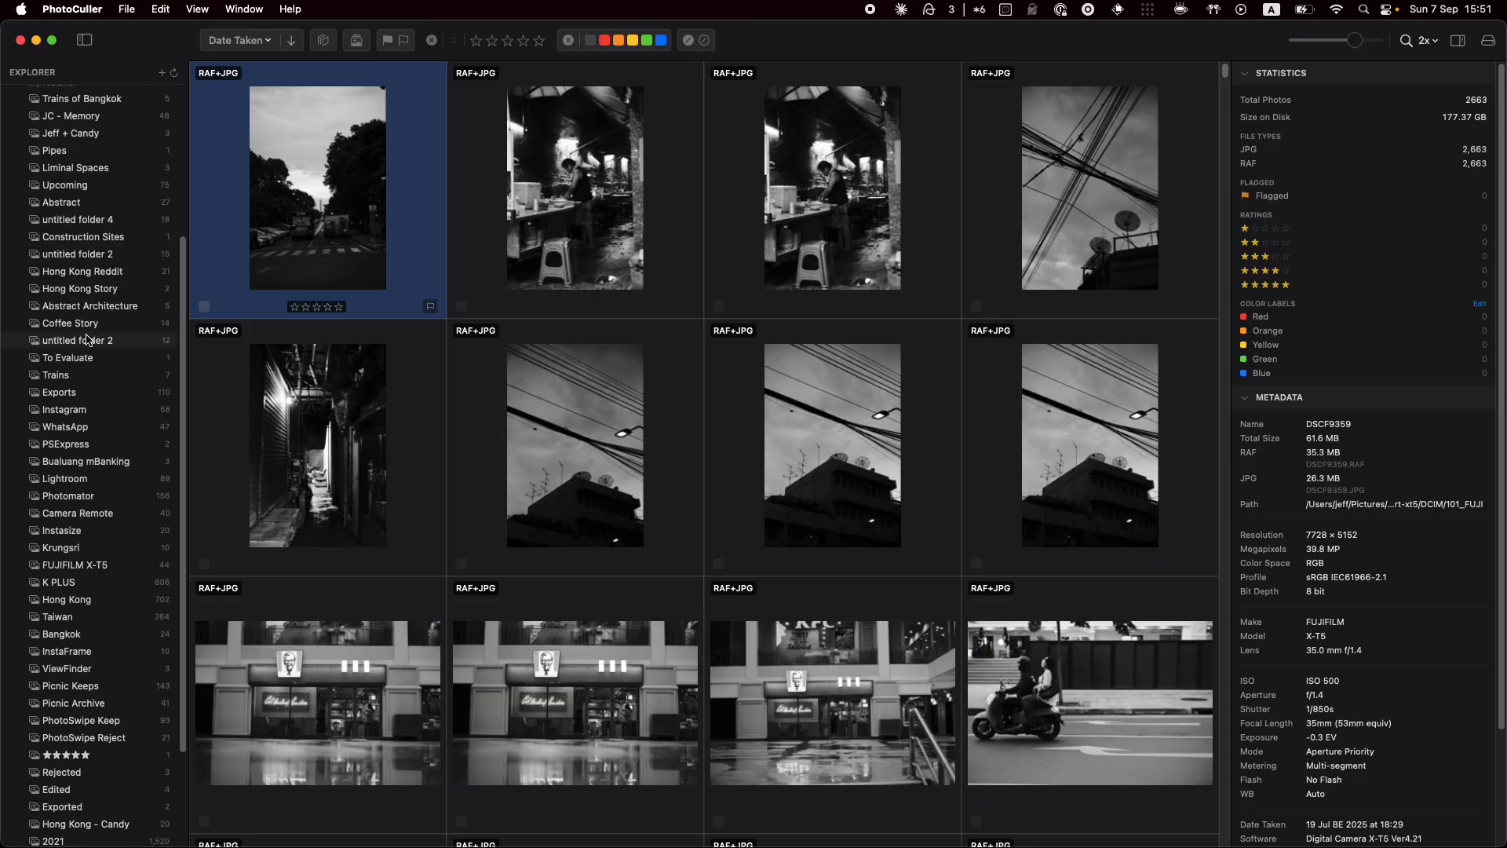
scroll(95, 330, up, 6)
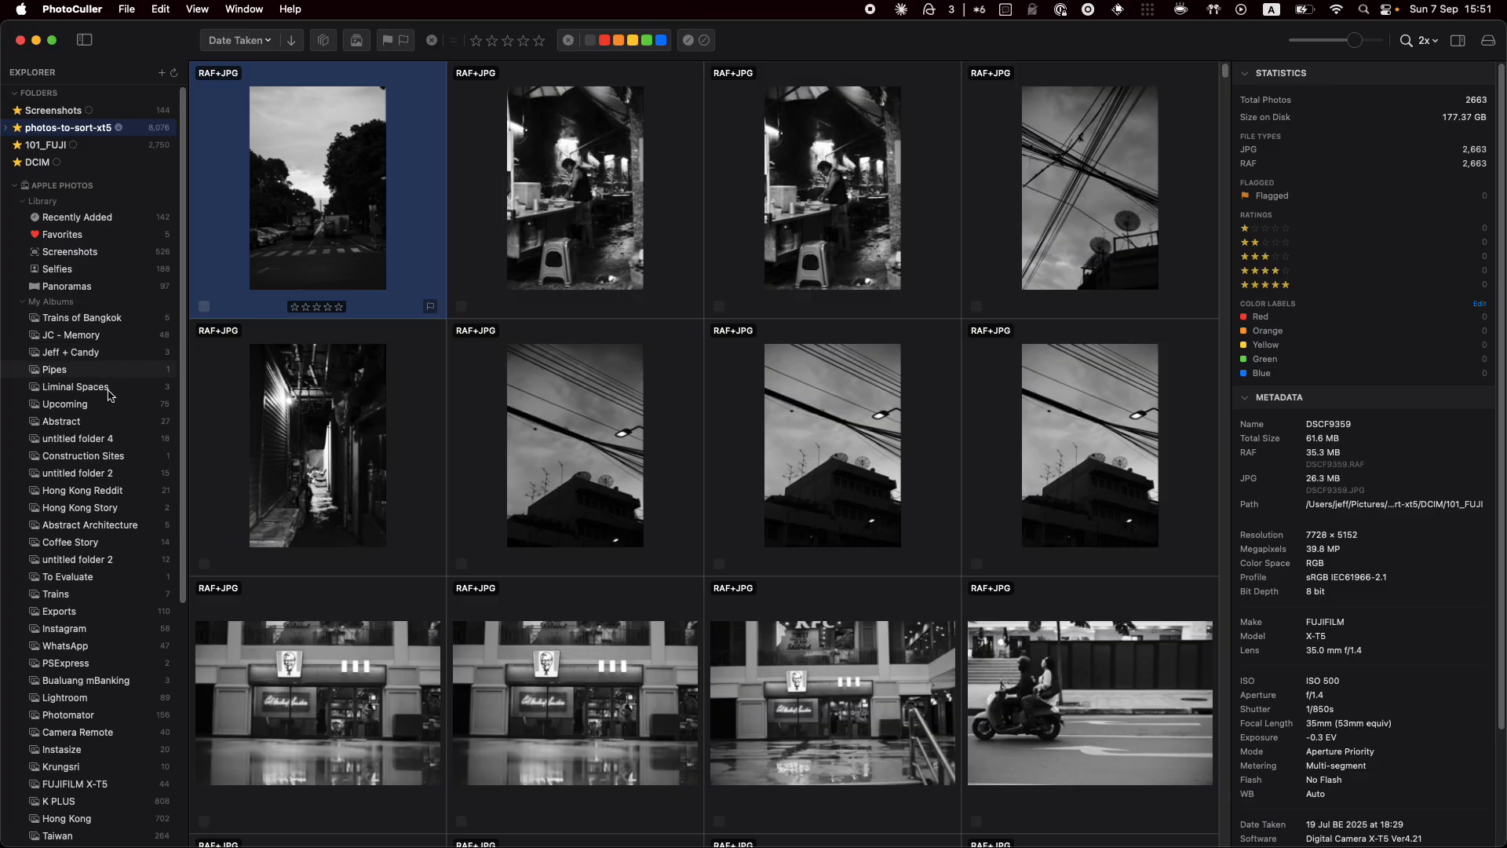
scroll(94, 451, down, 1)
click(94, 420)
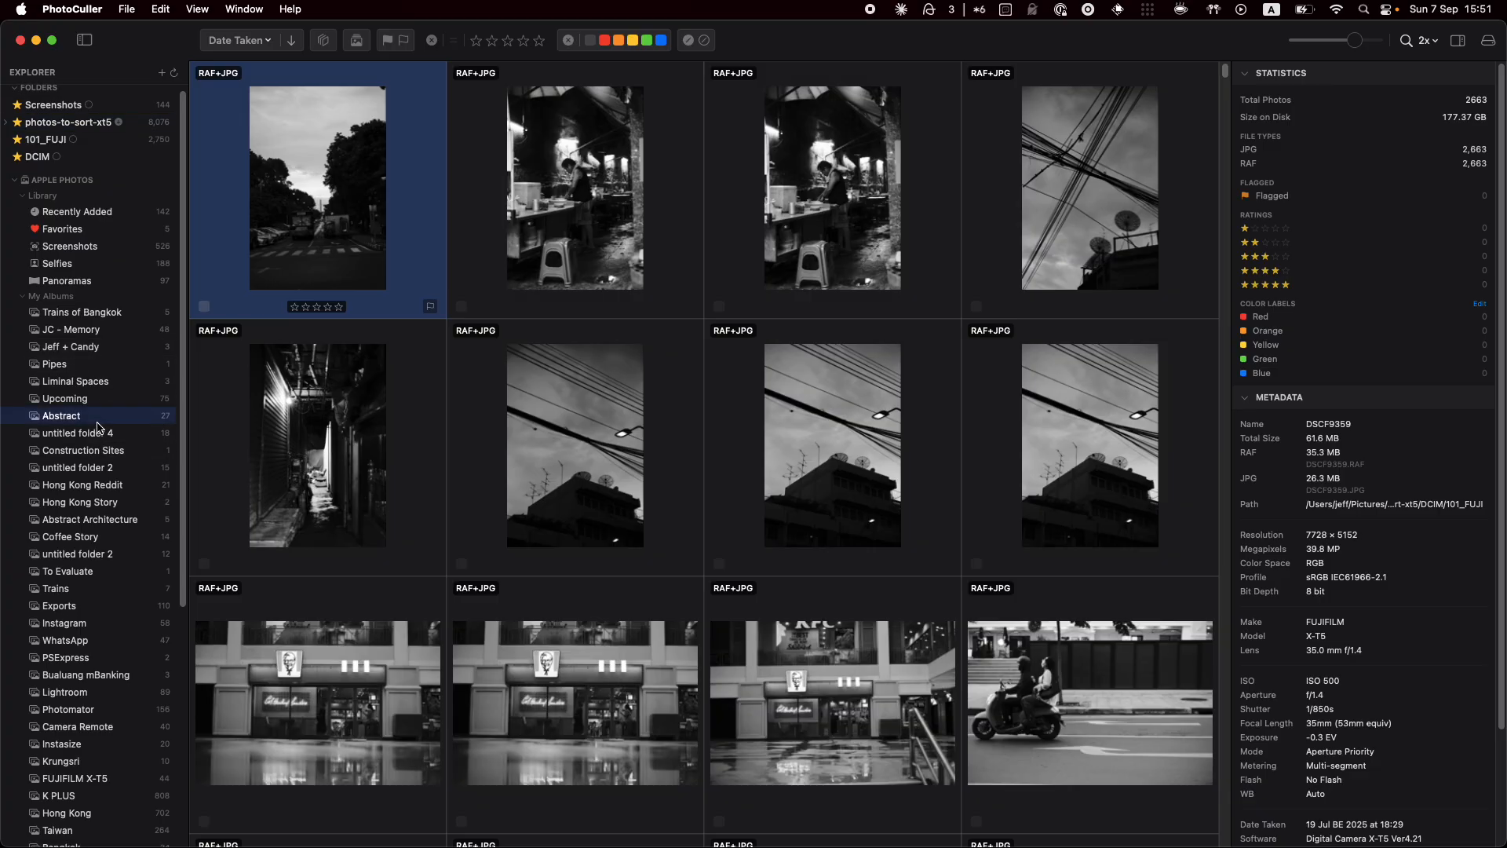
Browse the Abstract thumbnails, ending with the green traffic-light photo selected
scroll(438, 368, down, 3)
scroll(438, 367, down, 10)
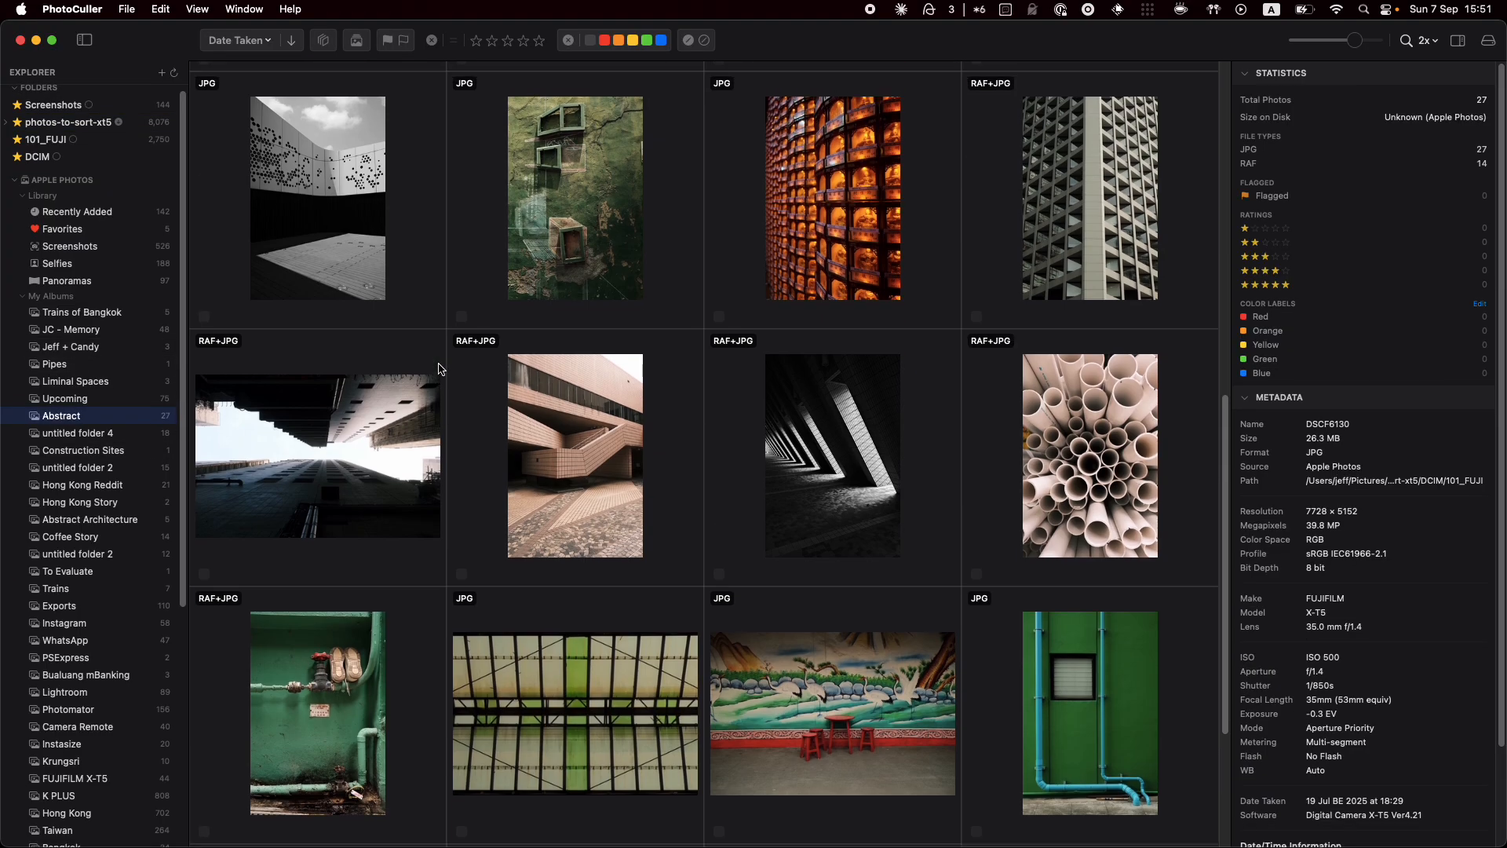
scroll(438, 367, up, 12)
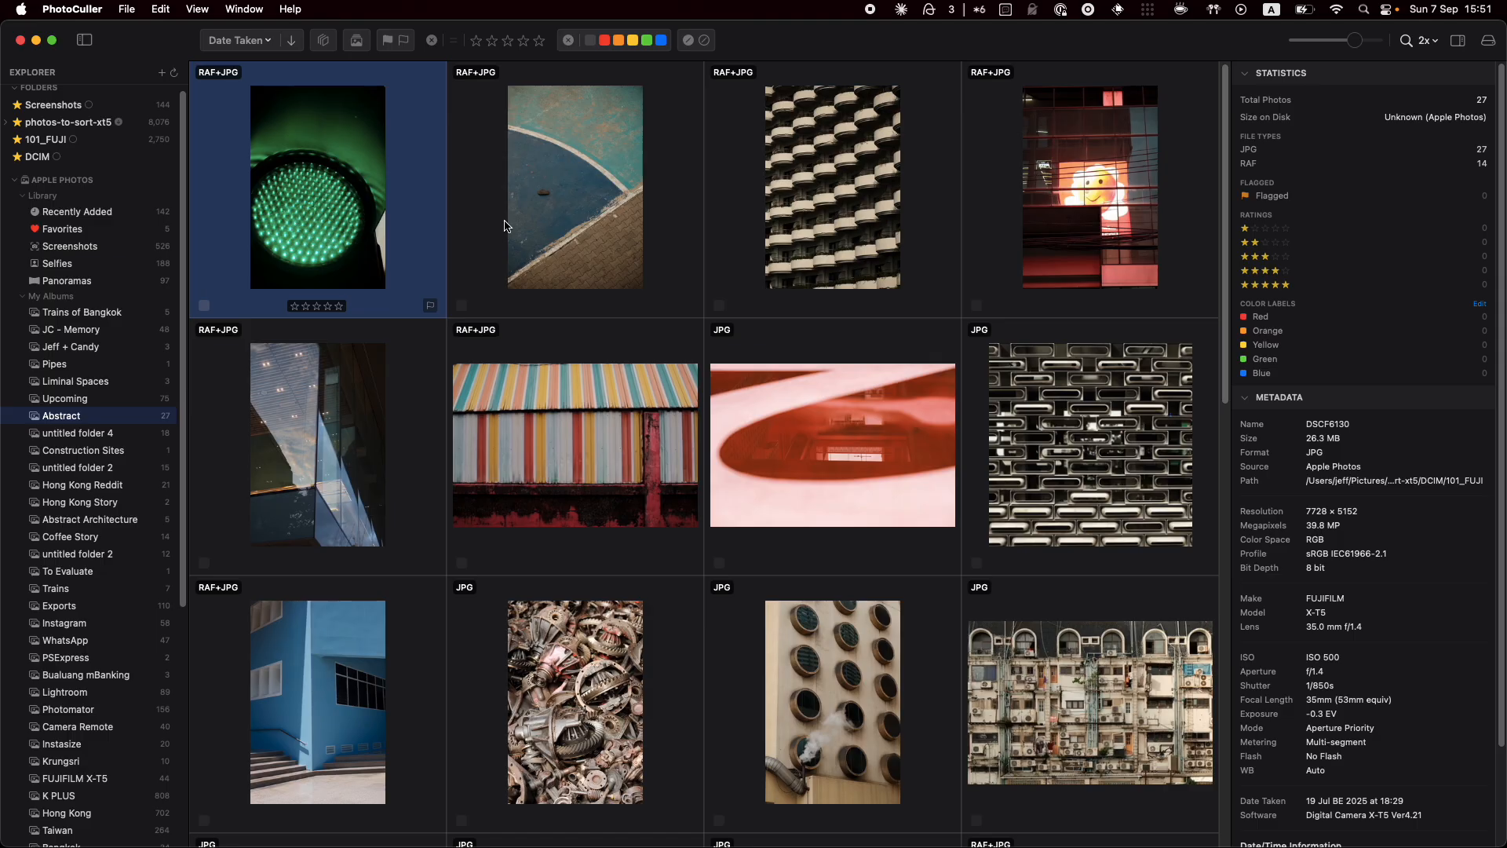
click(563, 217)
click(379, 231)
click(567, 240)
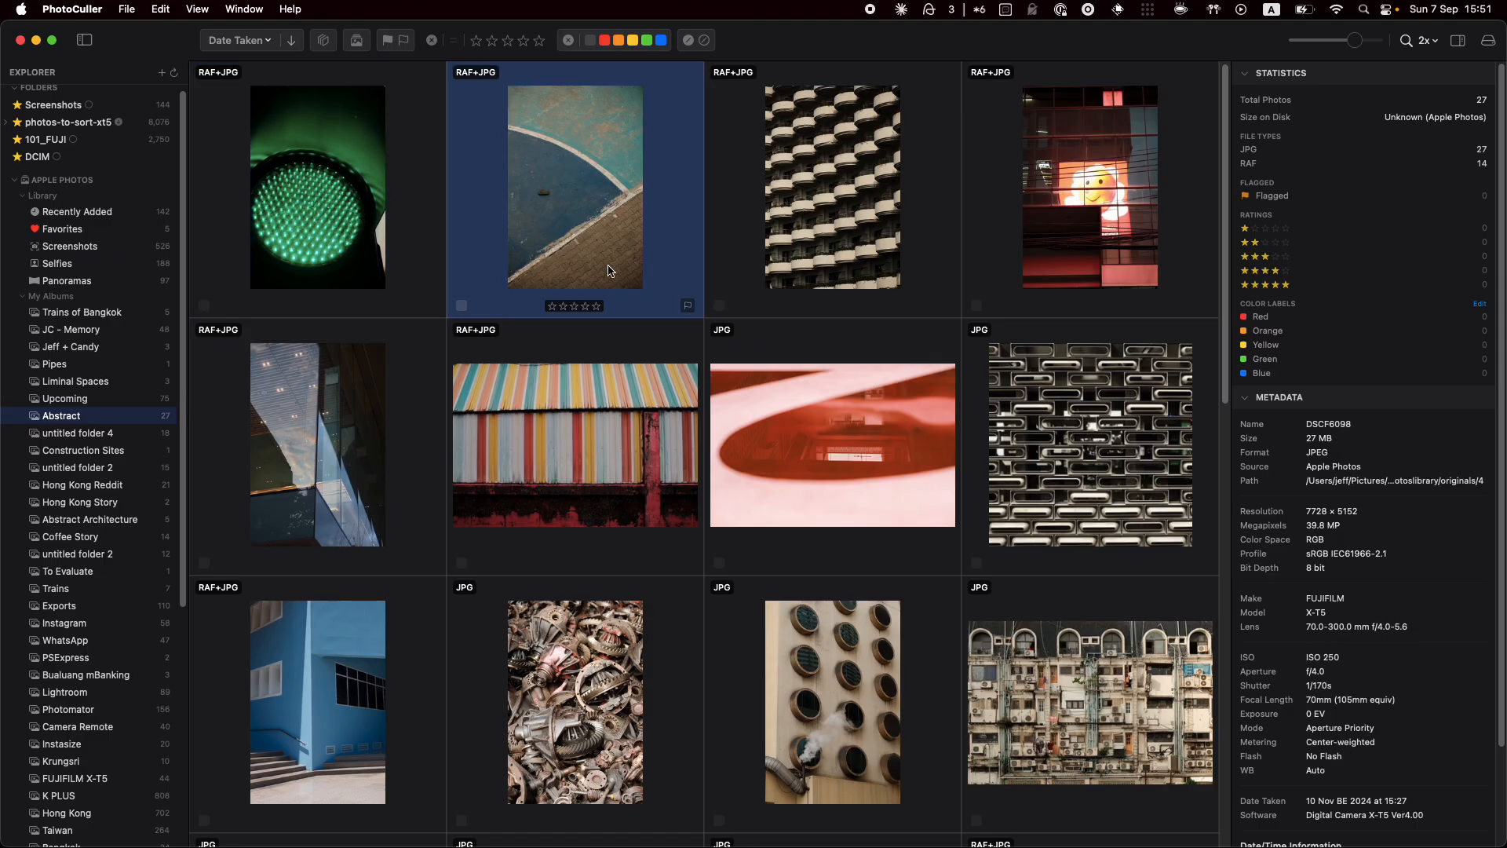
click(639, 430)
click(829, 418)
click(599, 279)
click(371, 245)
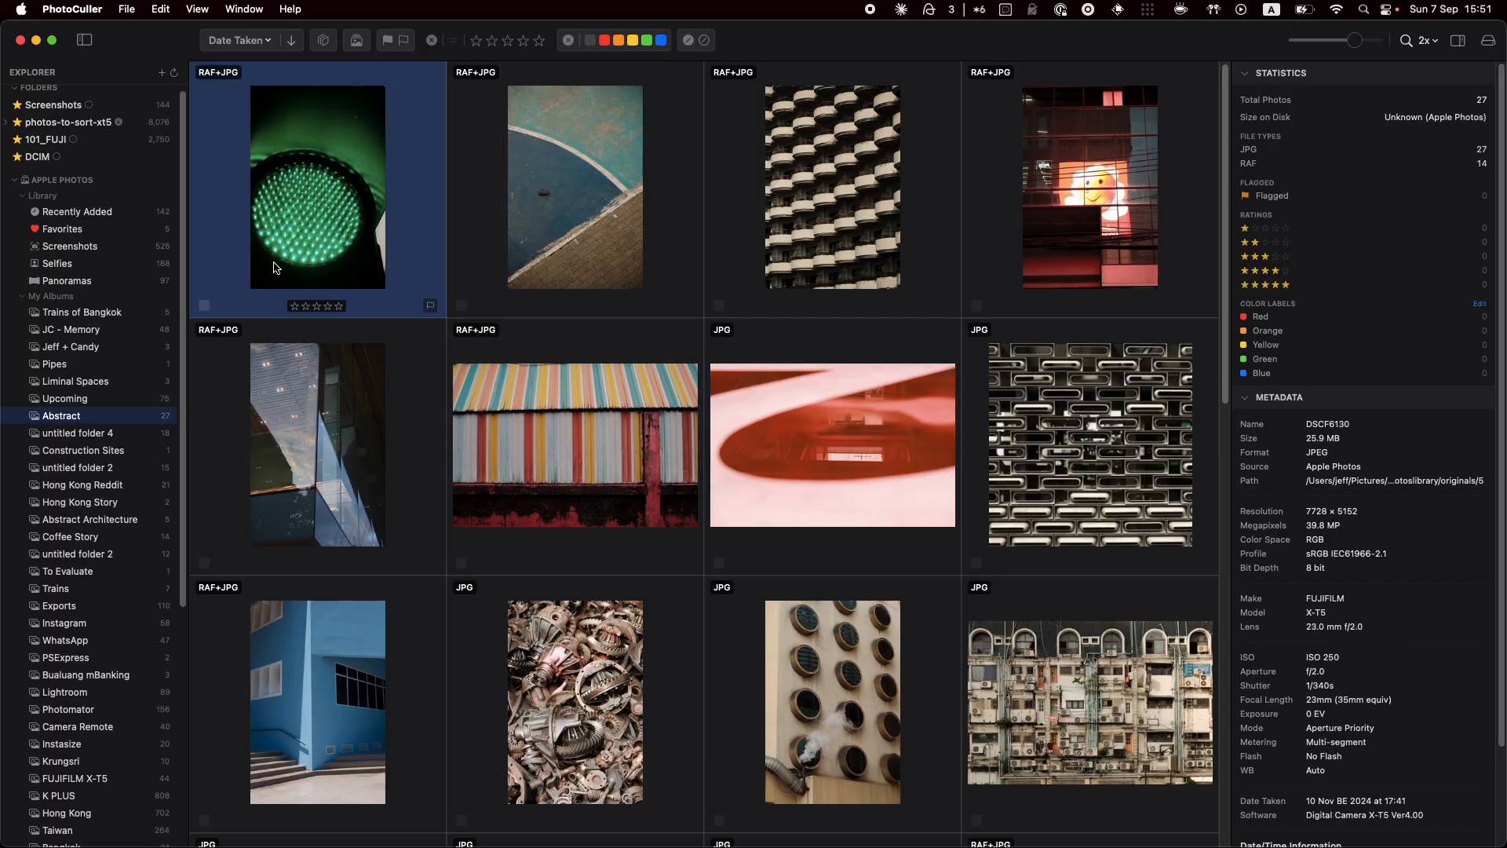
Label the traffic-light photo yellow with key 6 and cycle its preview to the JPG version
click(205, 307)
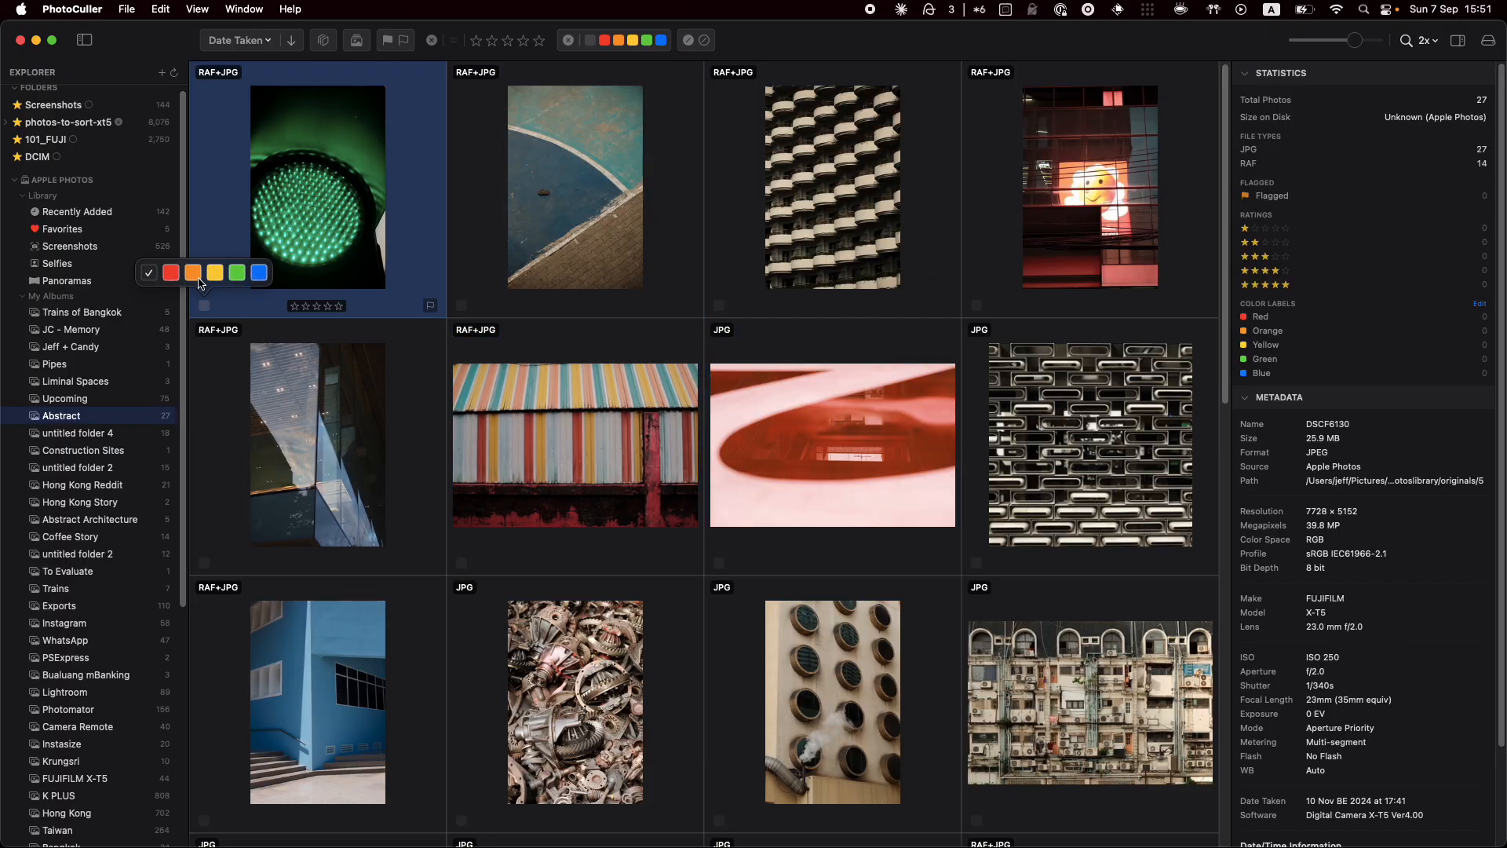
click(206, 307)
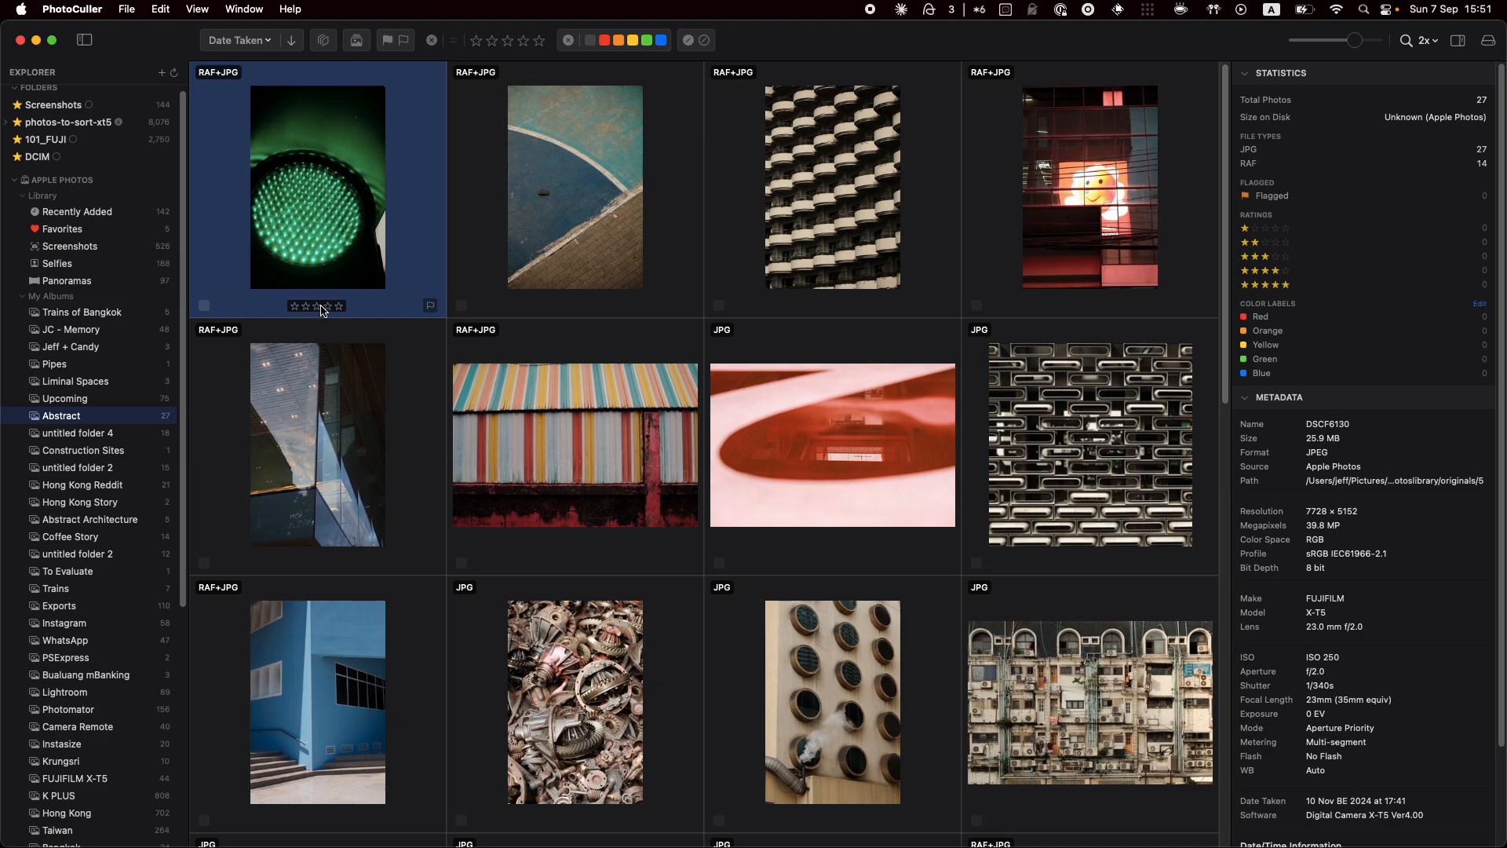
click(431, 307)
click(431, 306)
key(Right)
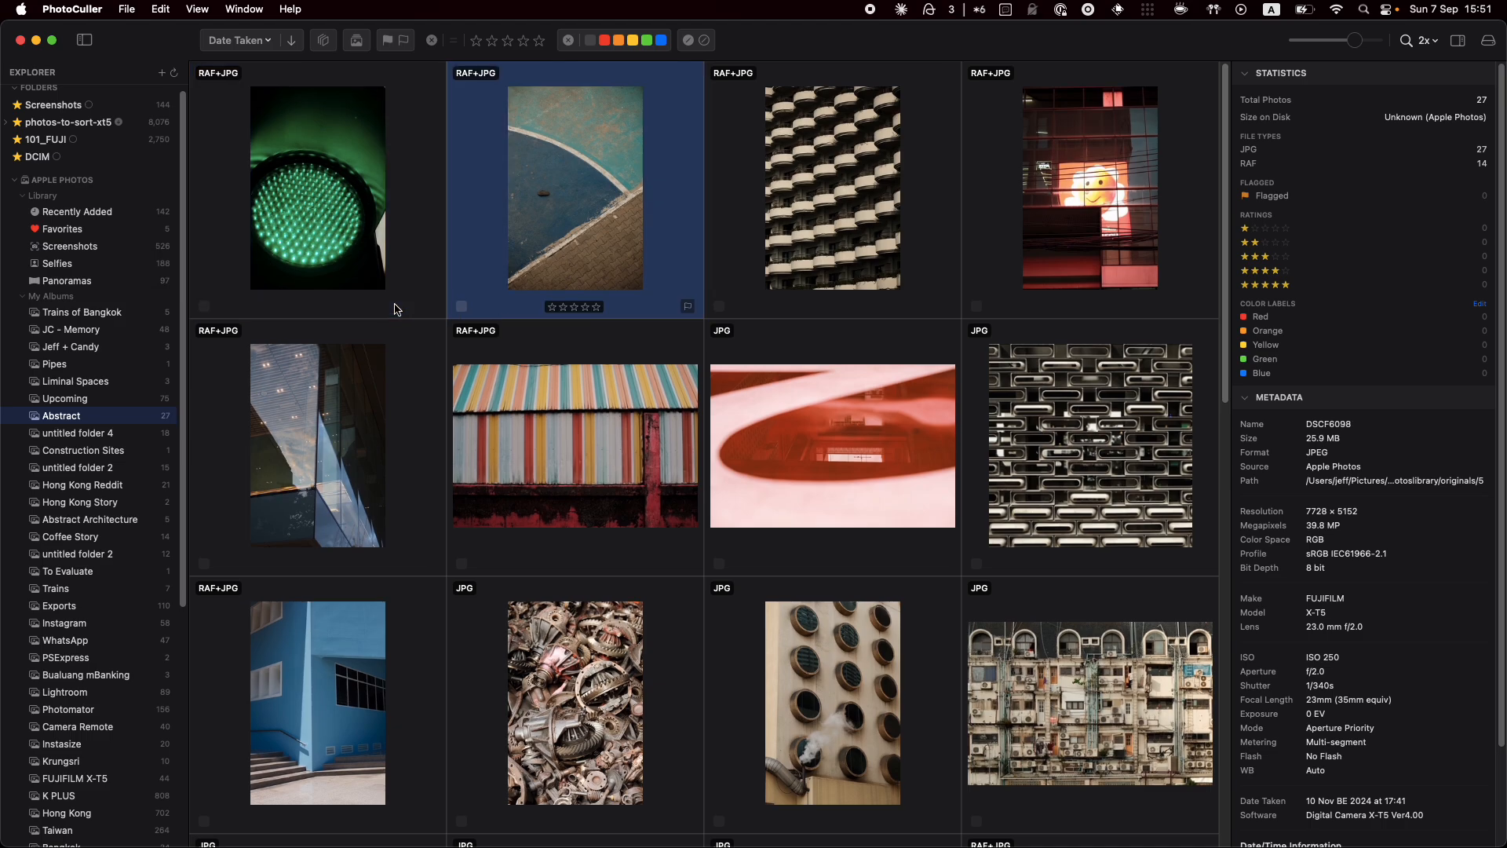
key(Left)
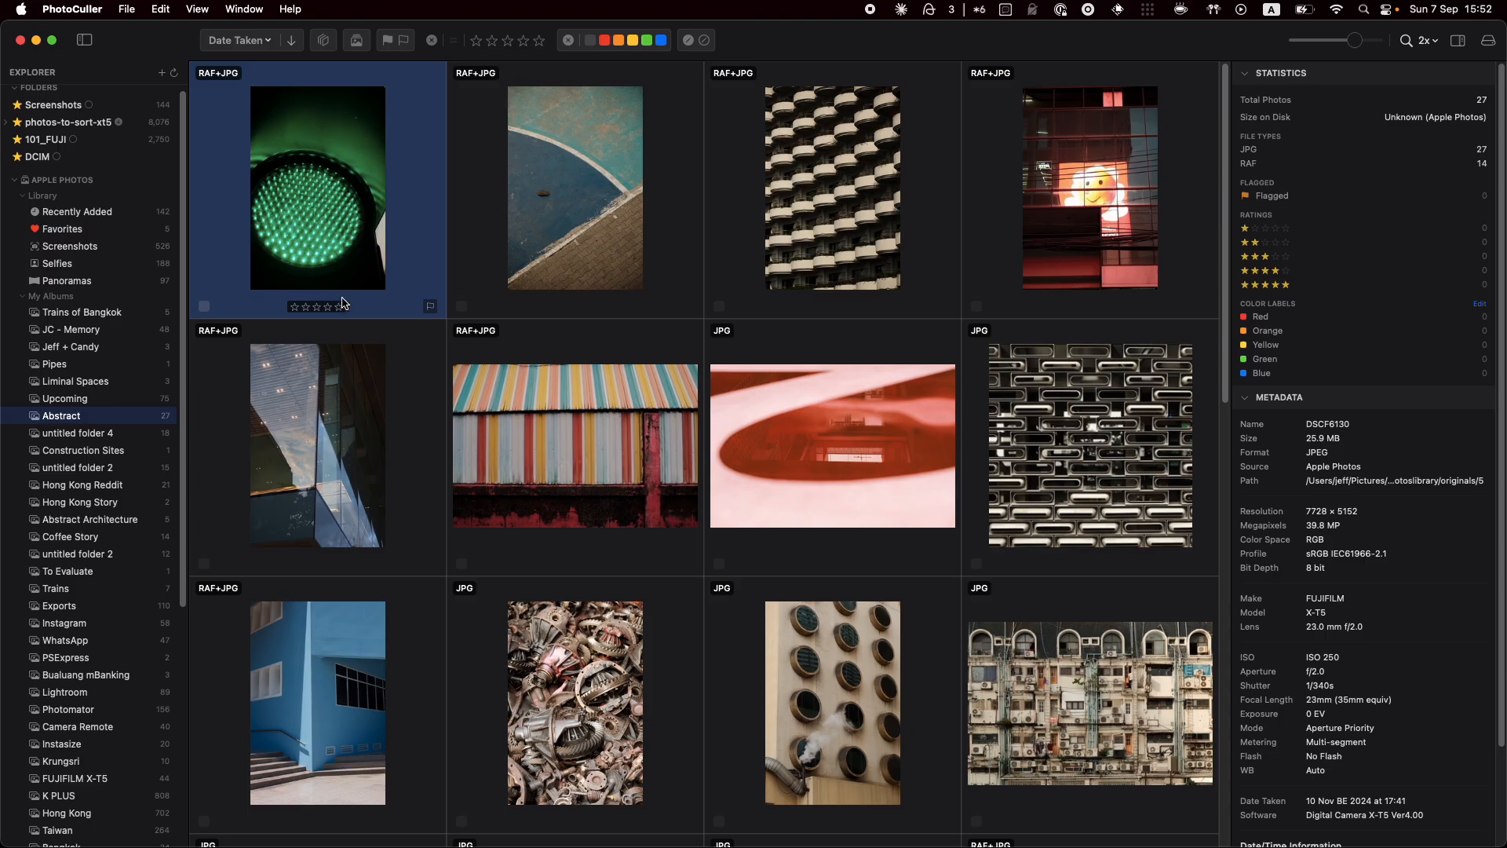
key(6)
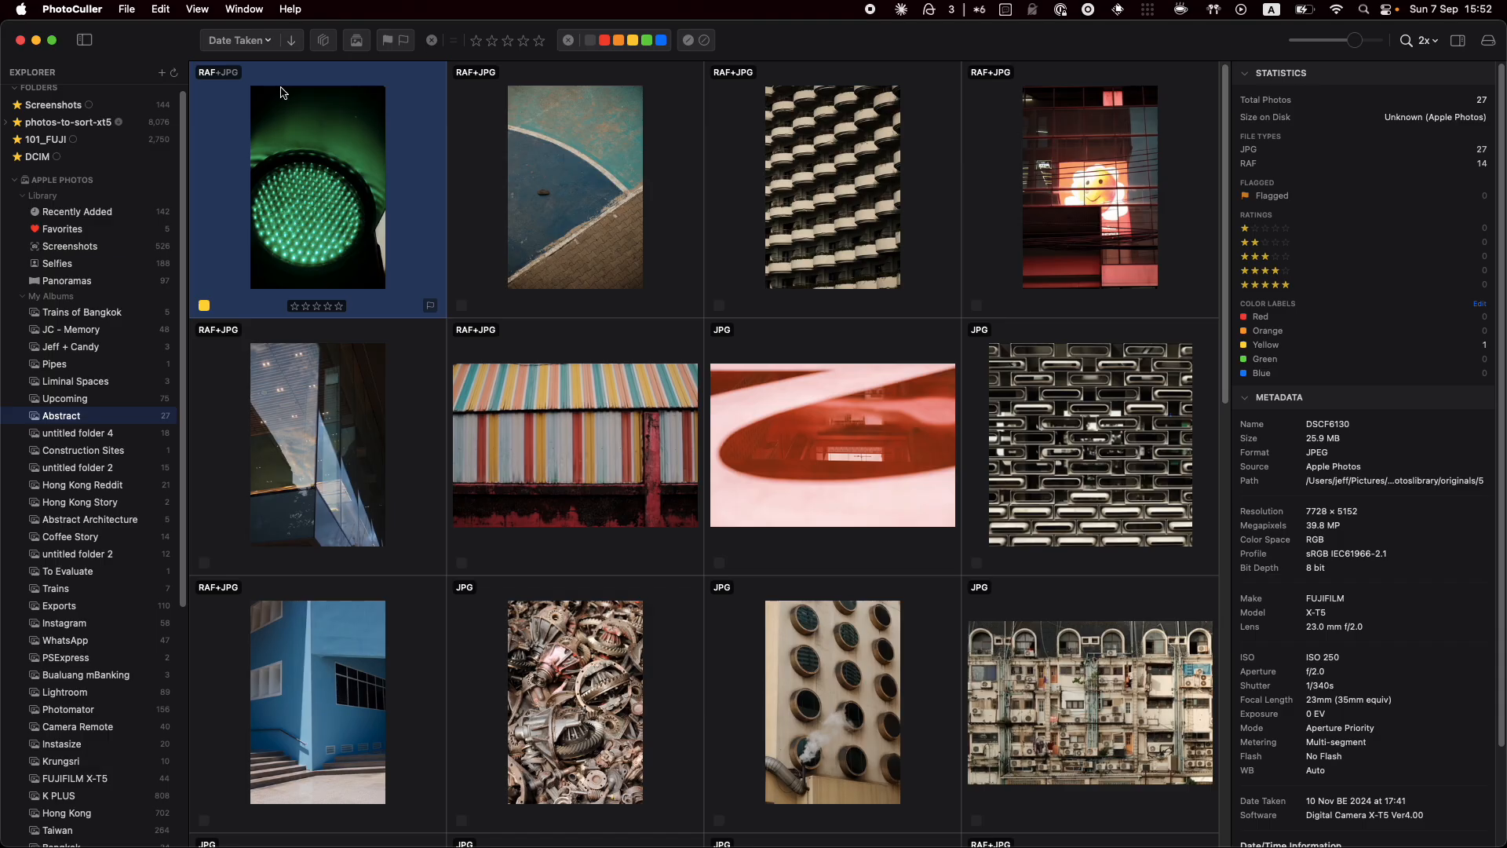
key(j)
key(j)
key(j)
key(j)
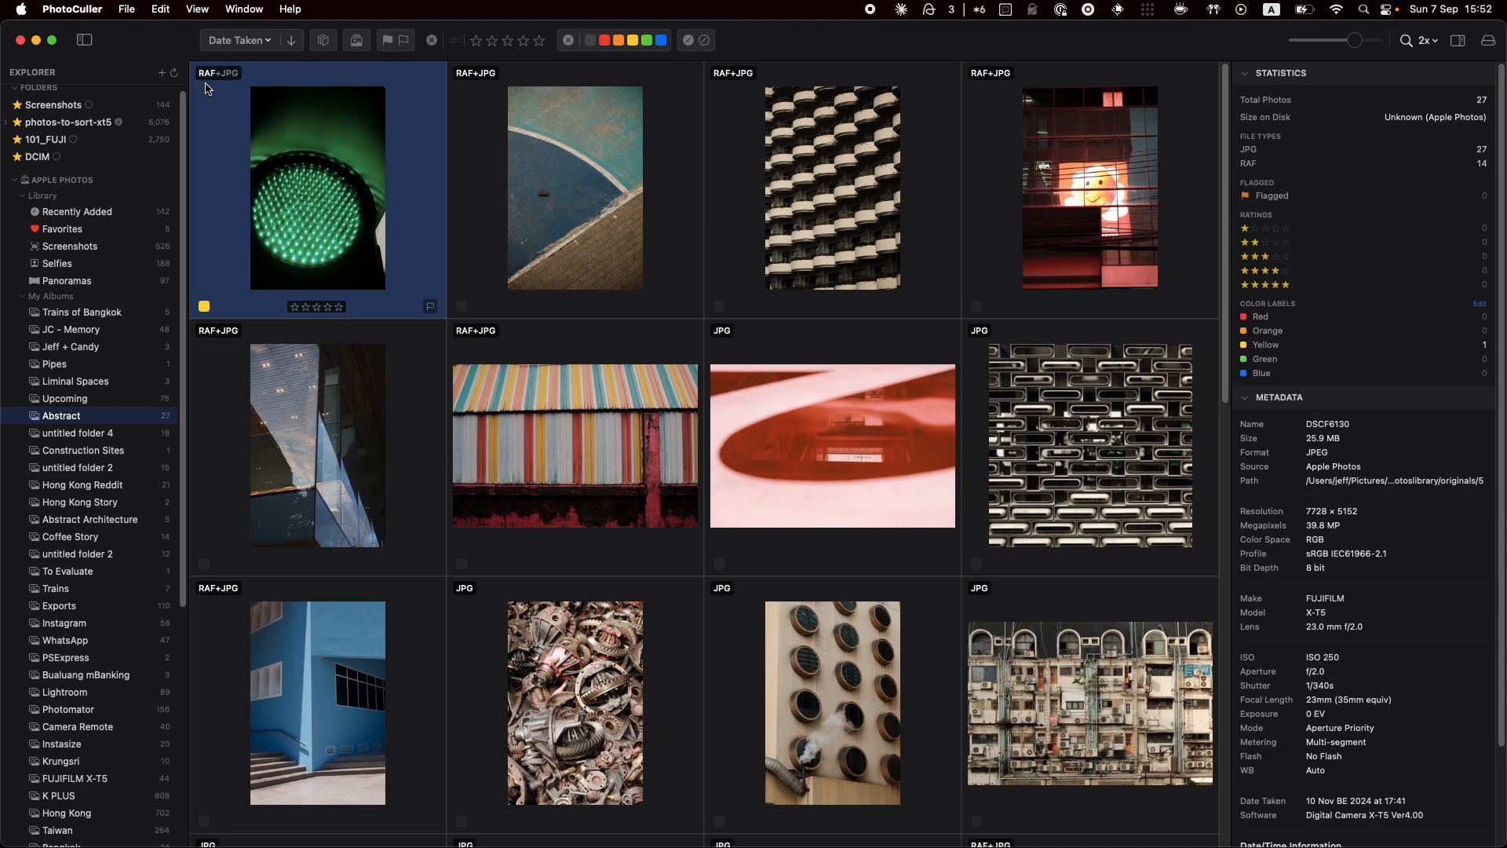
key(j)
key(j)
Show JPGs only, rate the blue court photo 4 and balconies photo 5 stars, then filter to yellow labels
click(229, 77)
click(624, 231)
key(4)
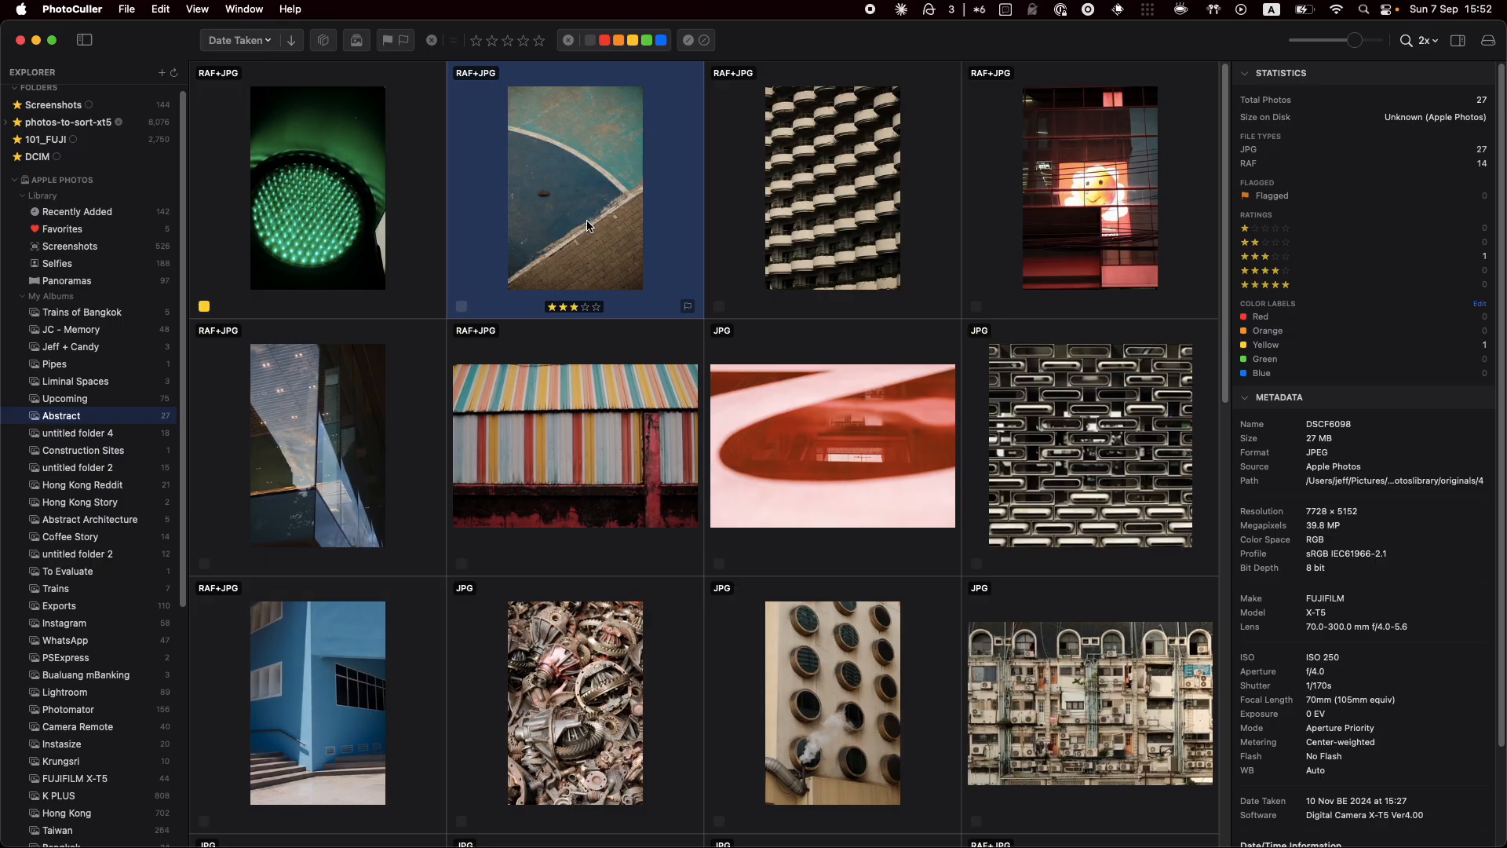
click(787, 218)
key(5)
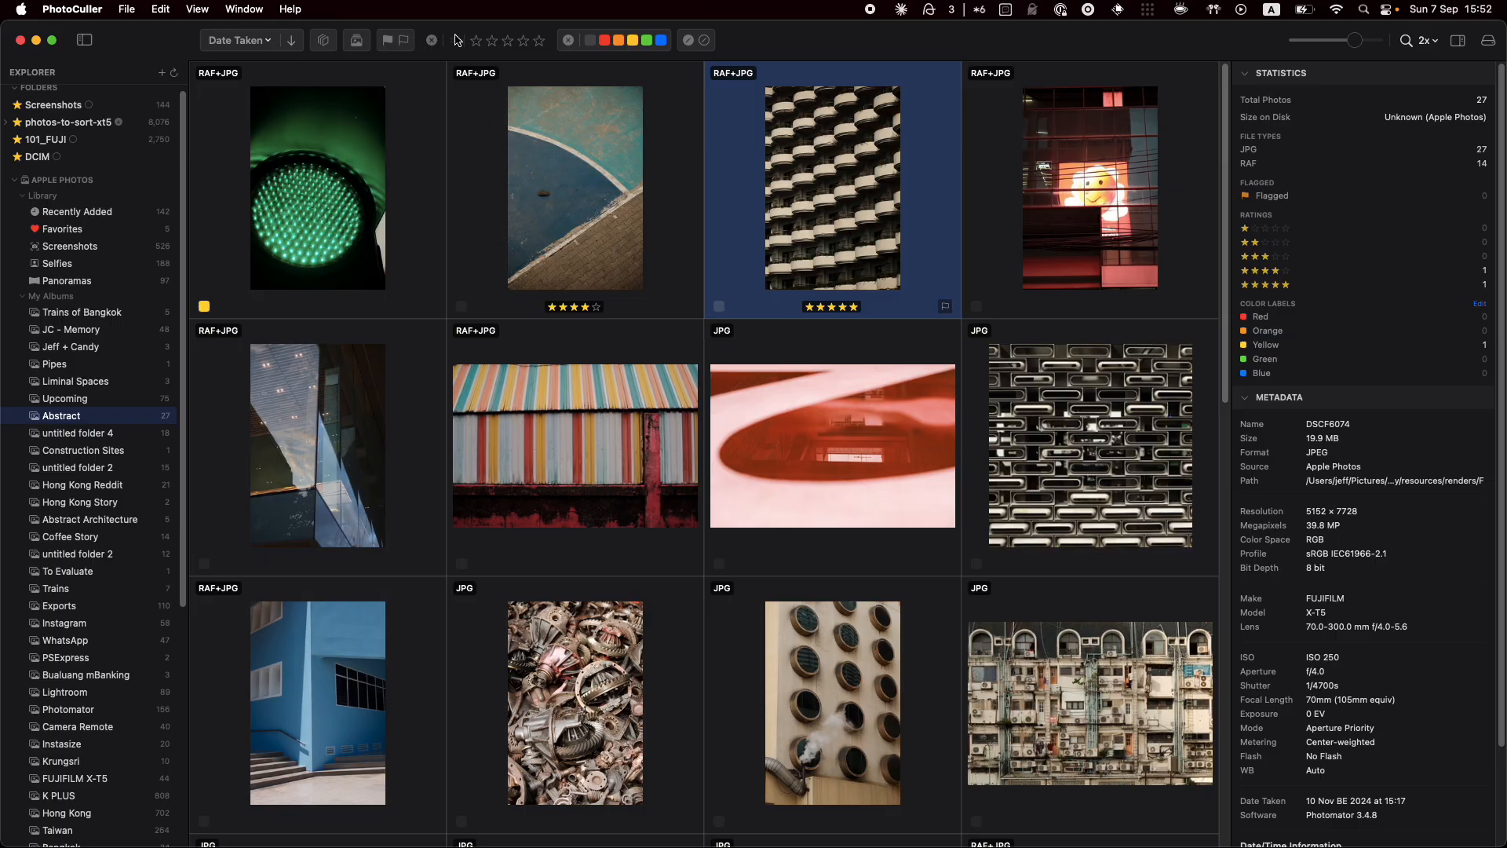
click(633, 41)
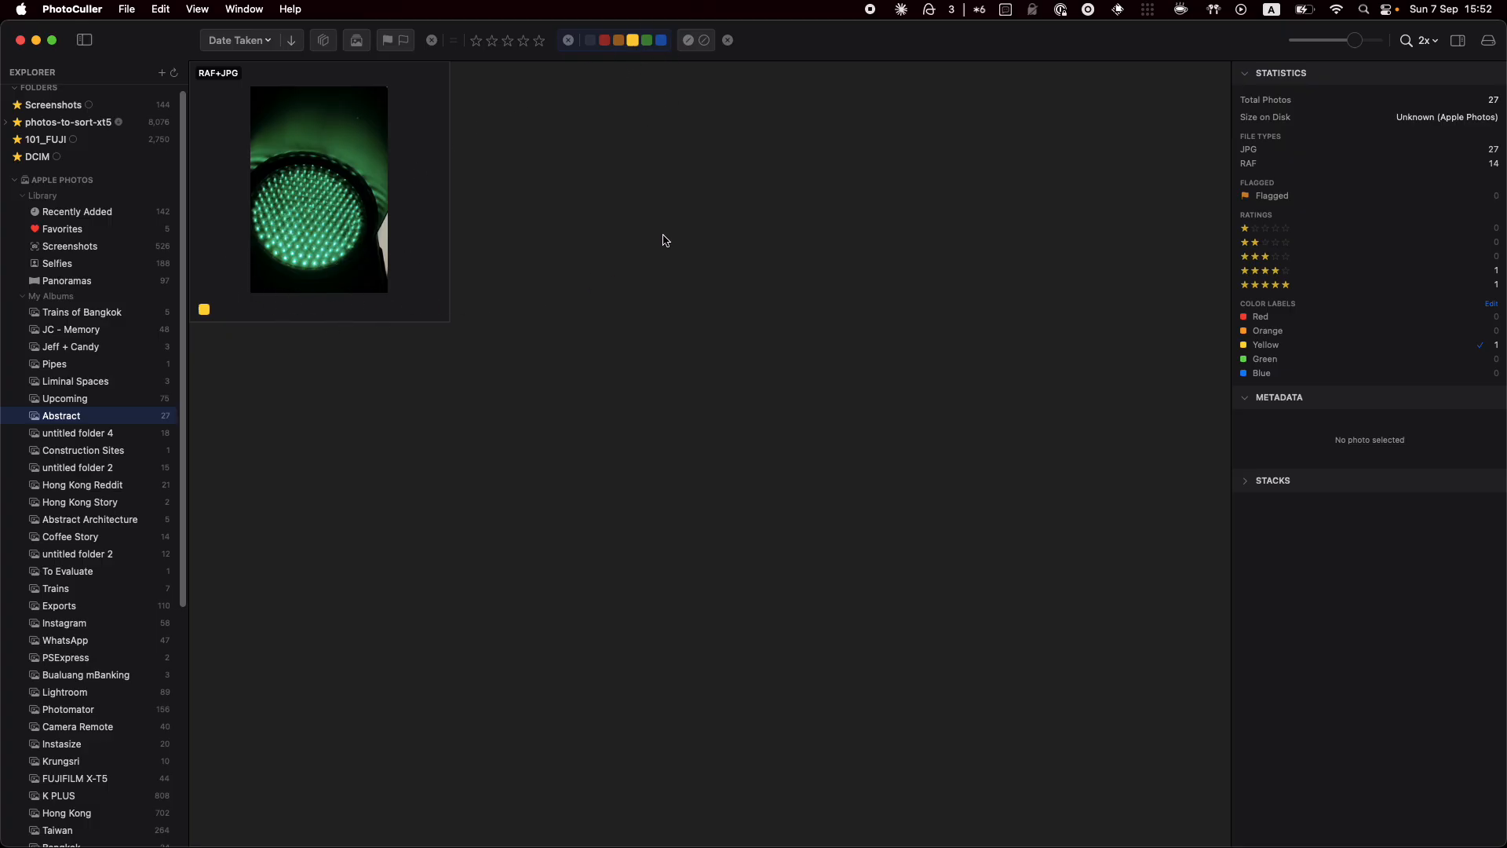
click(569, 40)
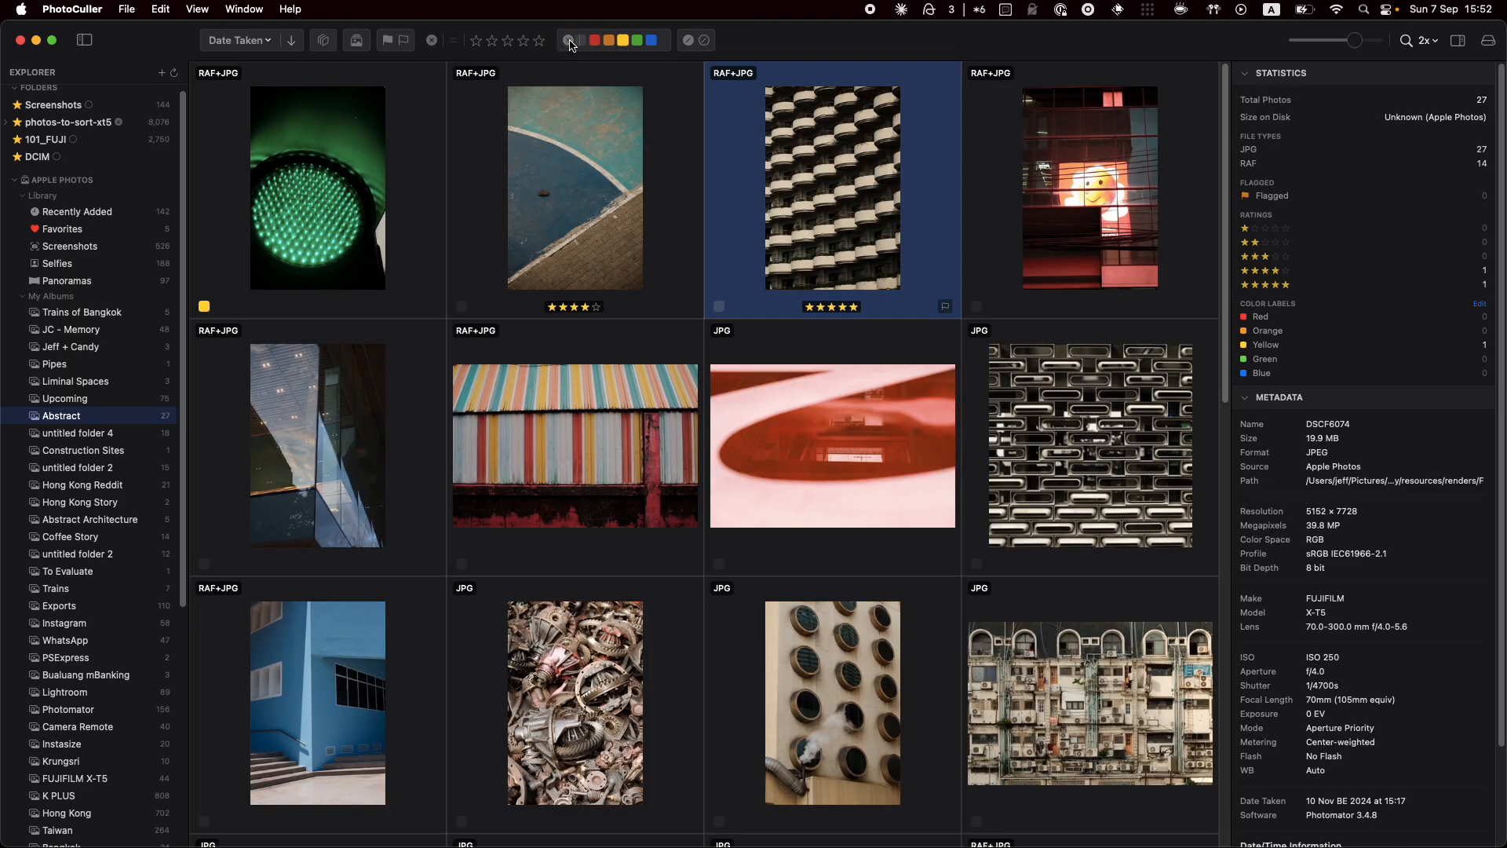
click(509, 41)
click(459, 44)
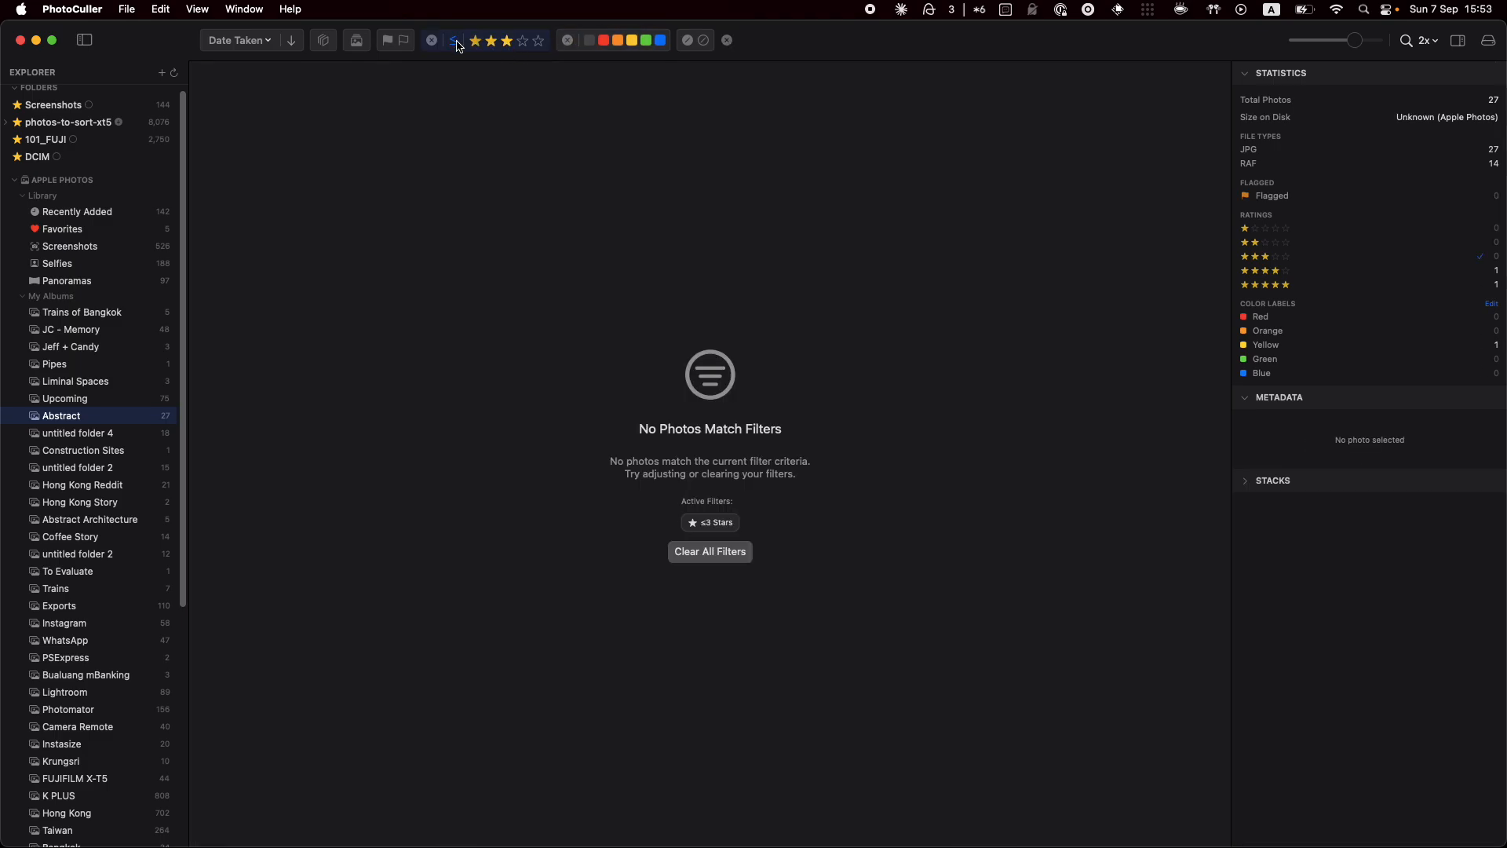
click(460, 45)
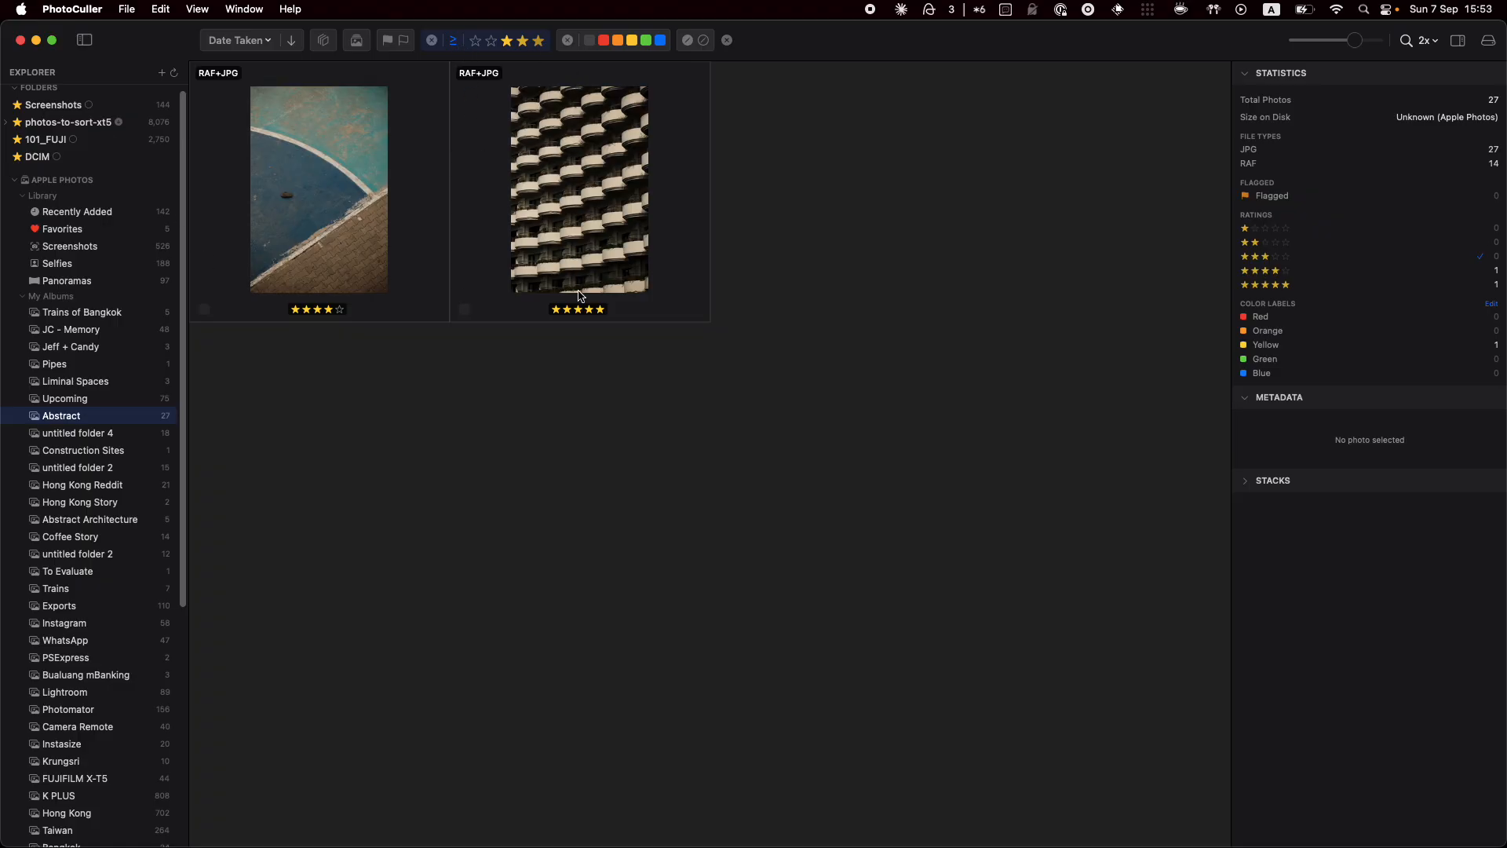
click(431, 41)
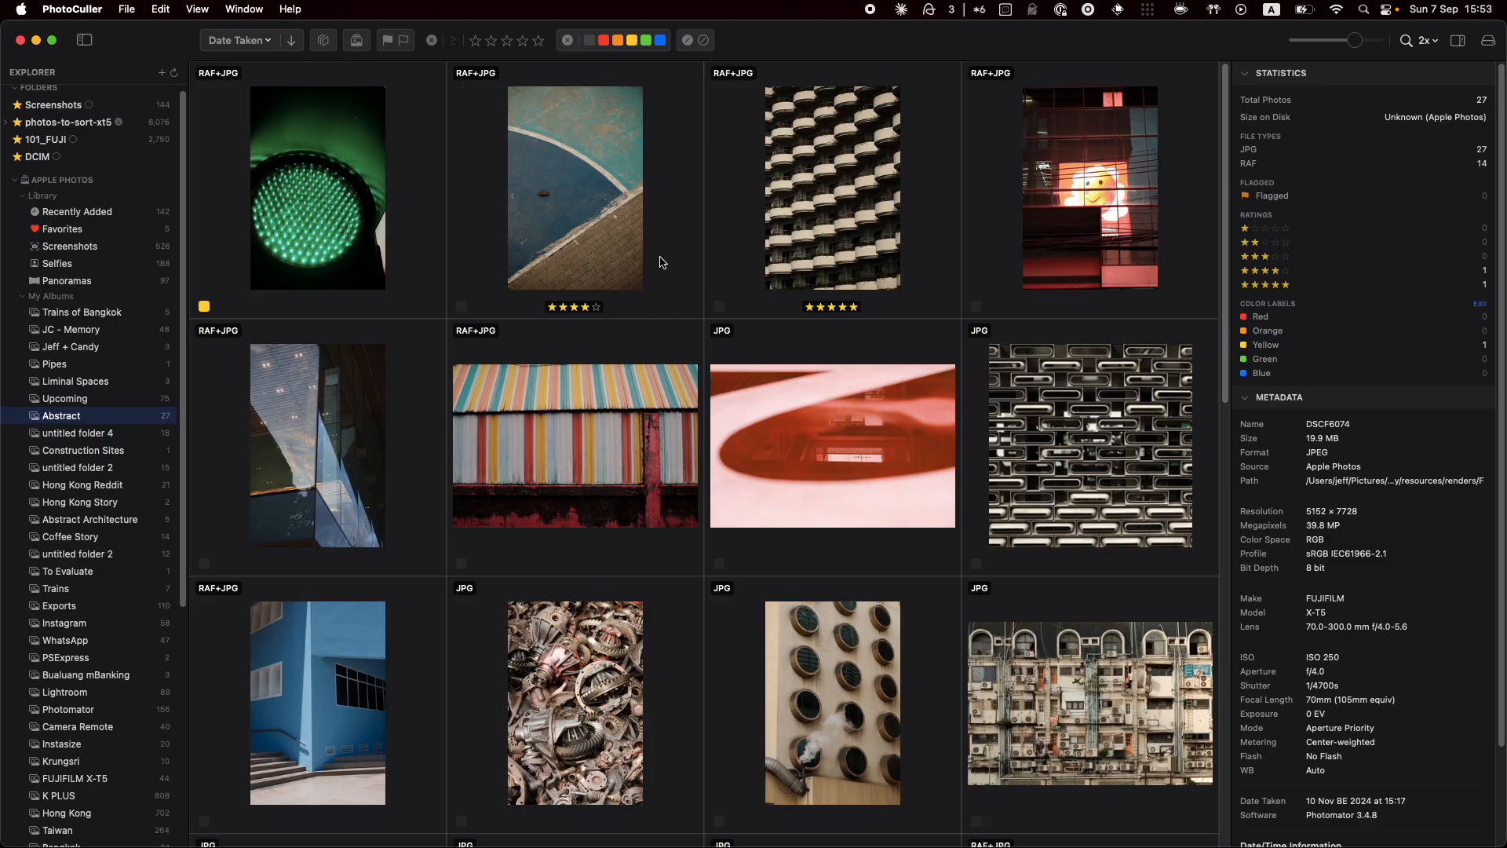
click(662, 262)
Stack the red photo onto the striped photo and check the stack by expanding and collapsing it
click(851, 310)
scroll(841, 341, down, 1)
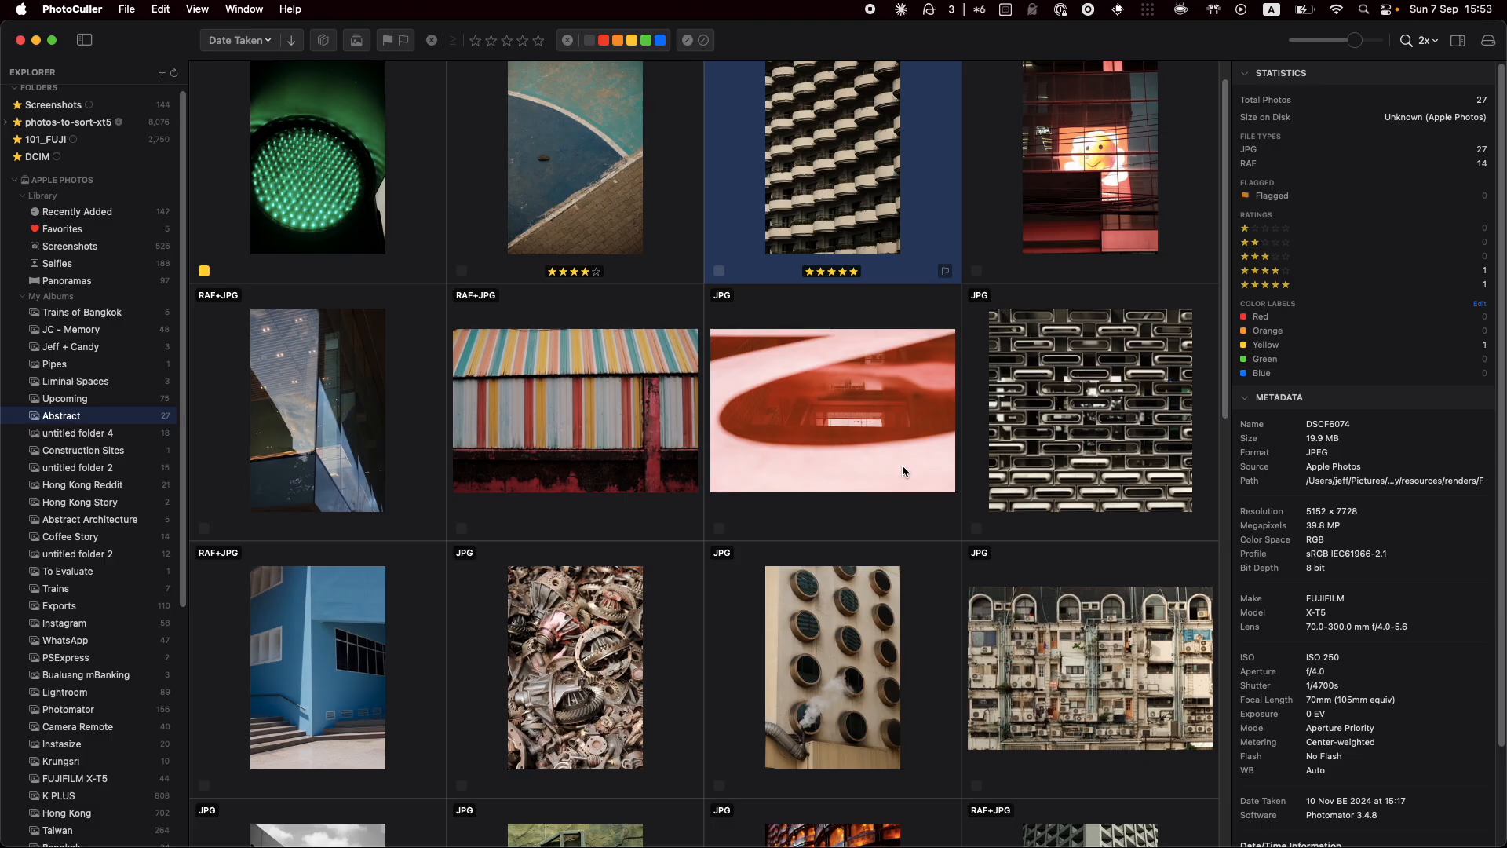
drag(827, 447, 587, 427)
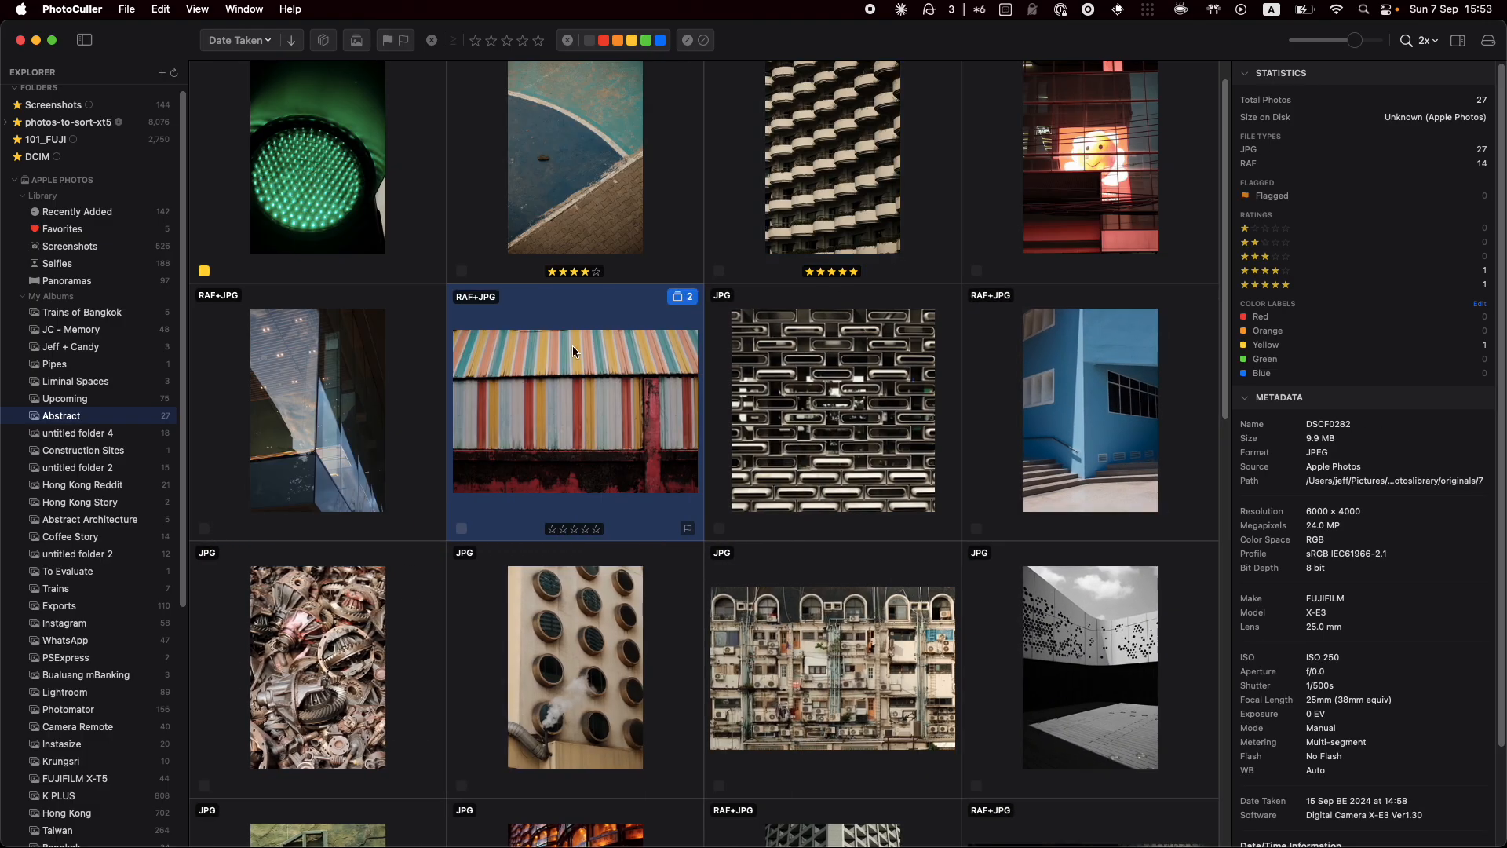
click(683, 298)
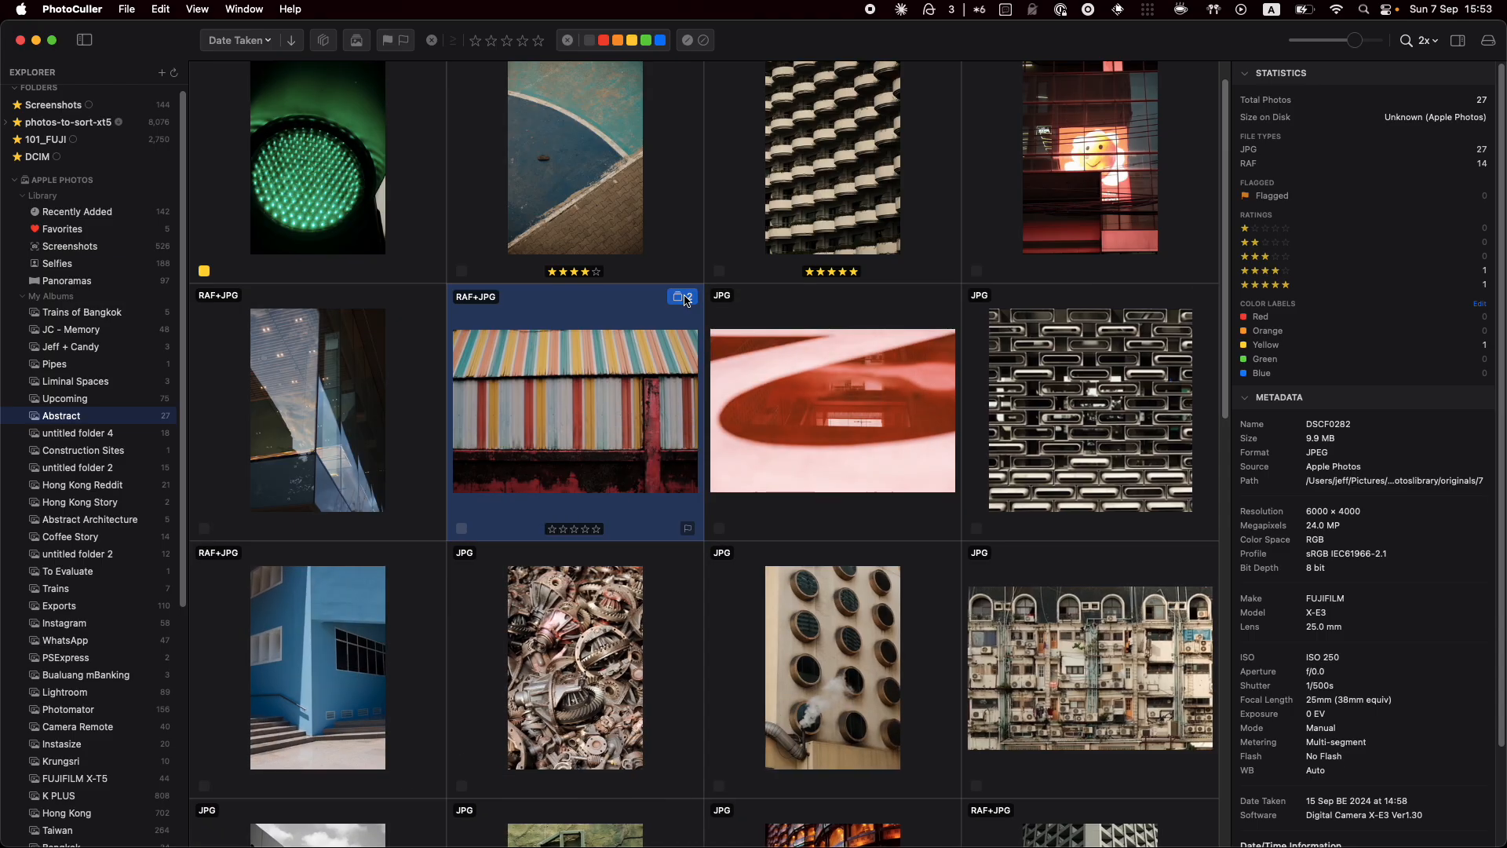
click(685, 300)
click(814, 391)
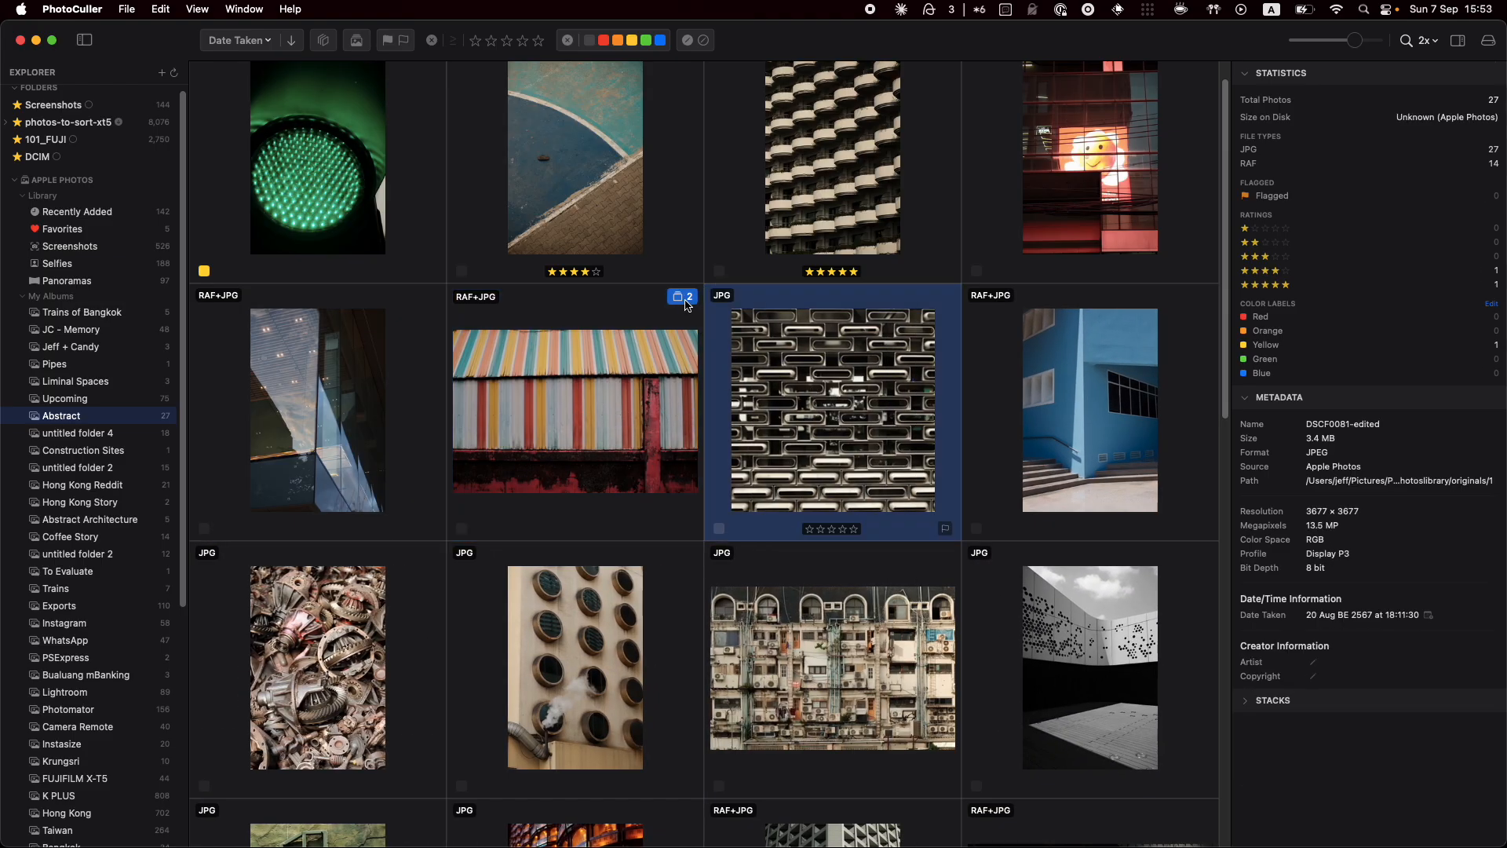
click(420, 383)
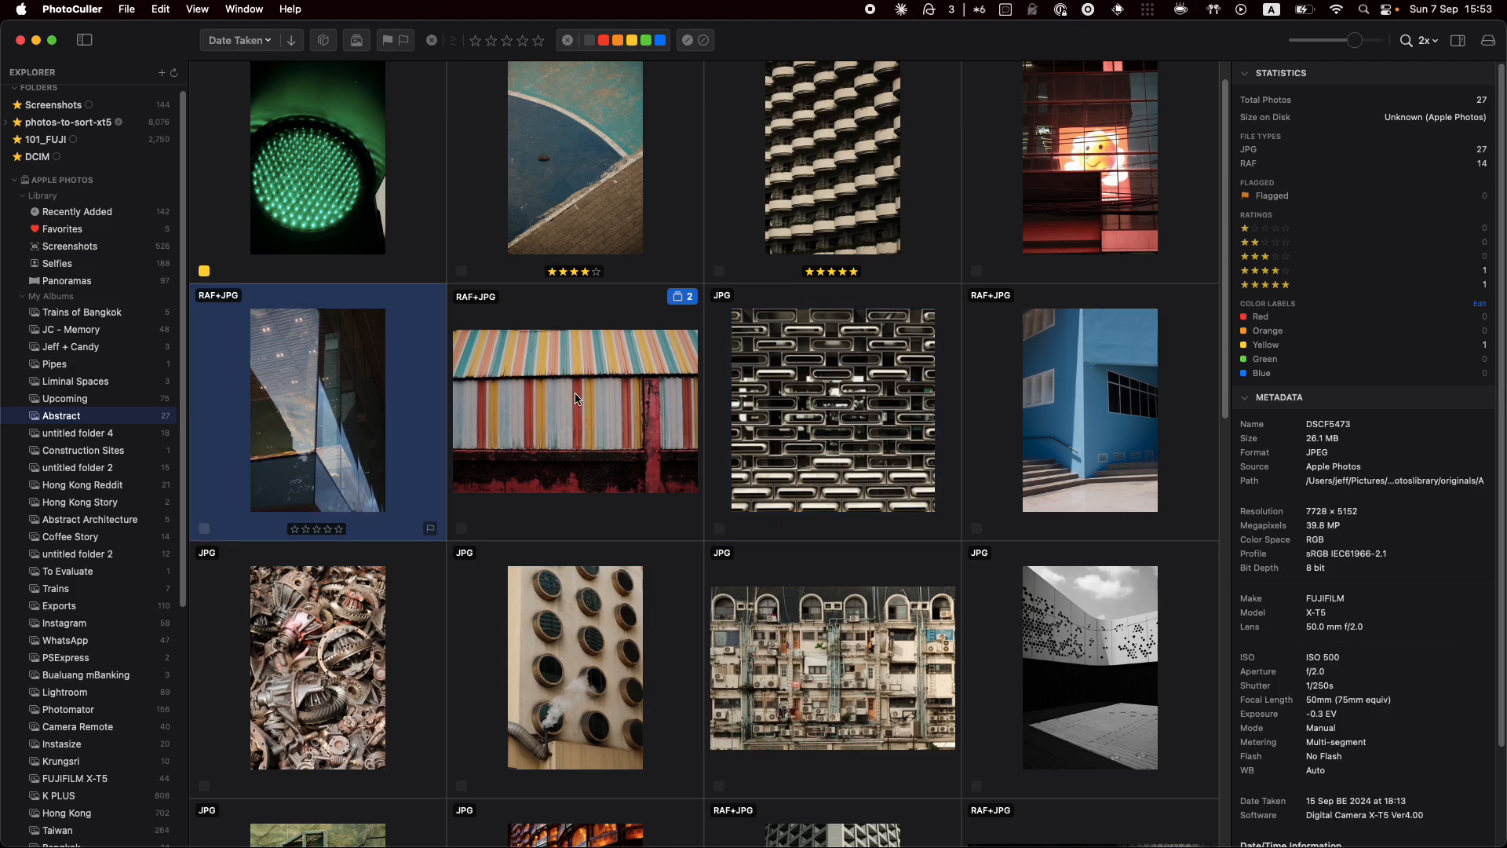
click(841, 404)
click(684, 299)
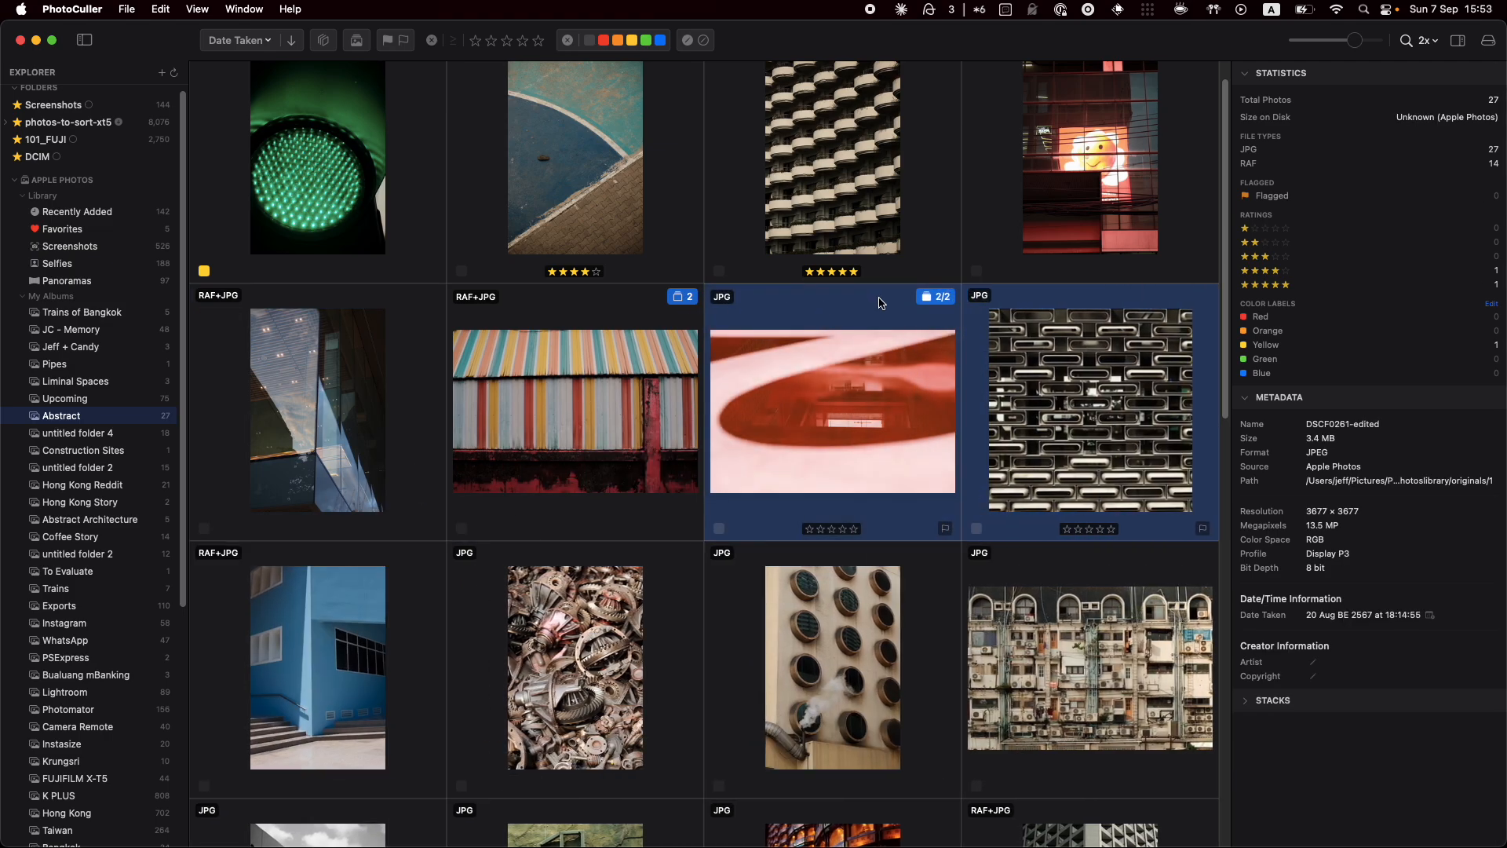
click(942, 298)
click(688, 298)
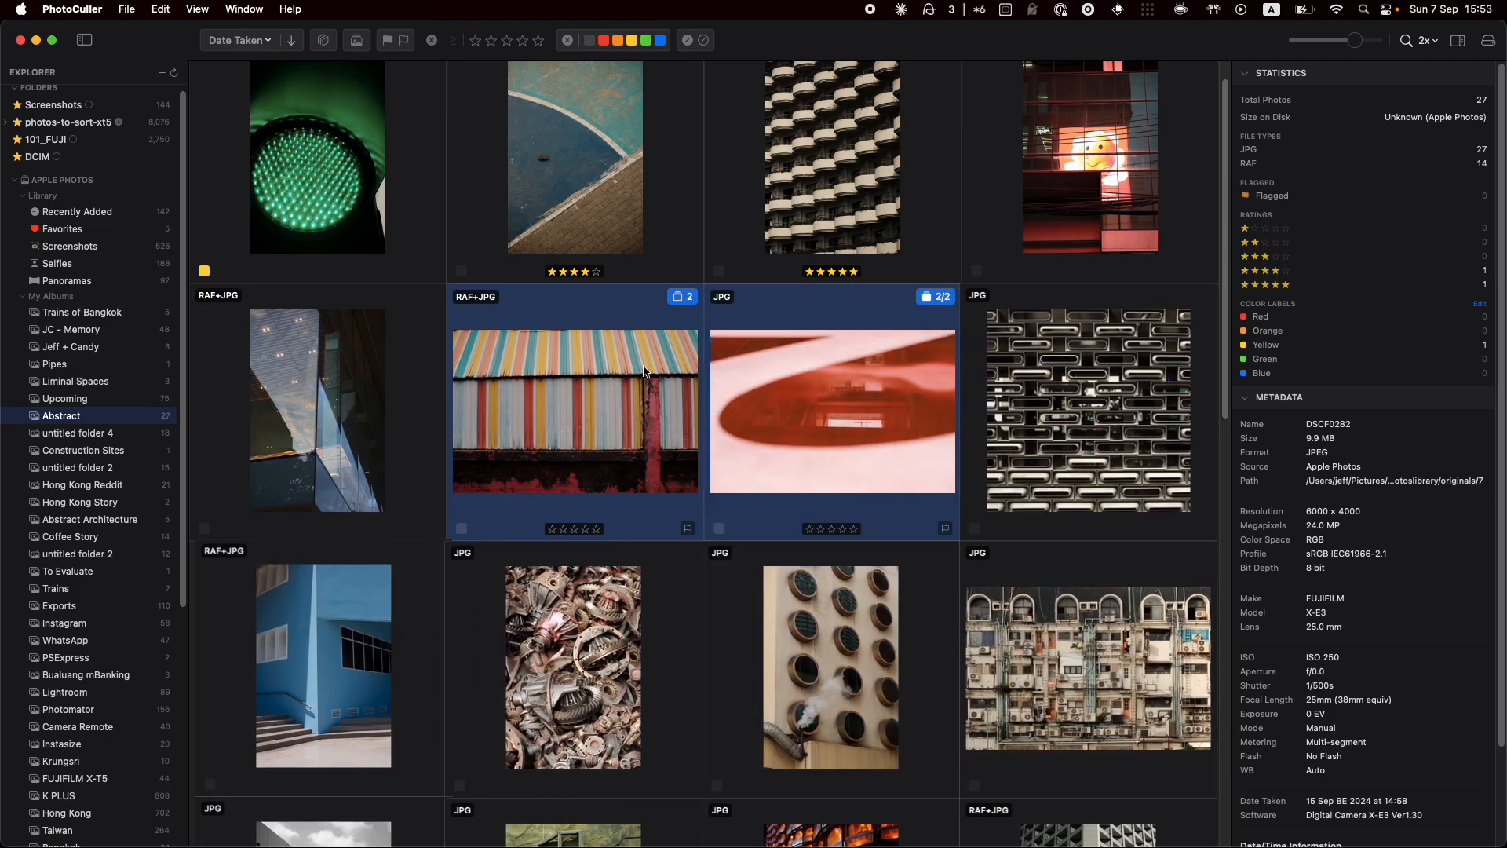
Add the metal-grid photo to the red photo's stack and move the red photo to the front
click(844, 391)
click(873, 637)
click(687, 487)
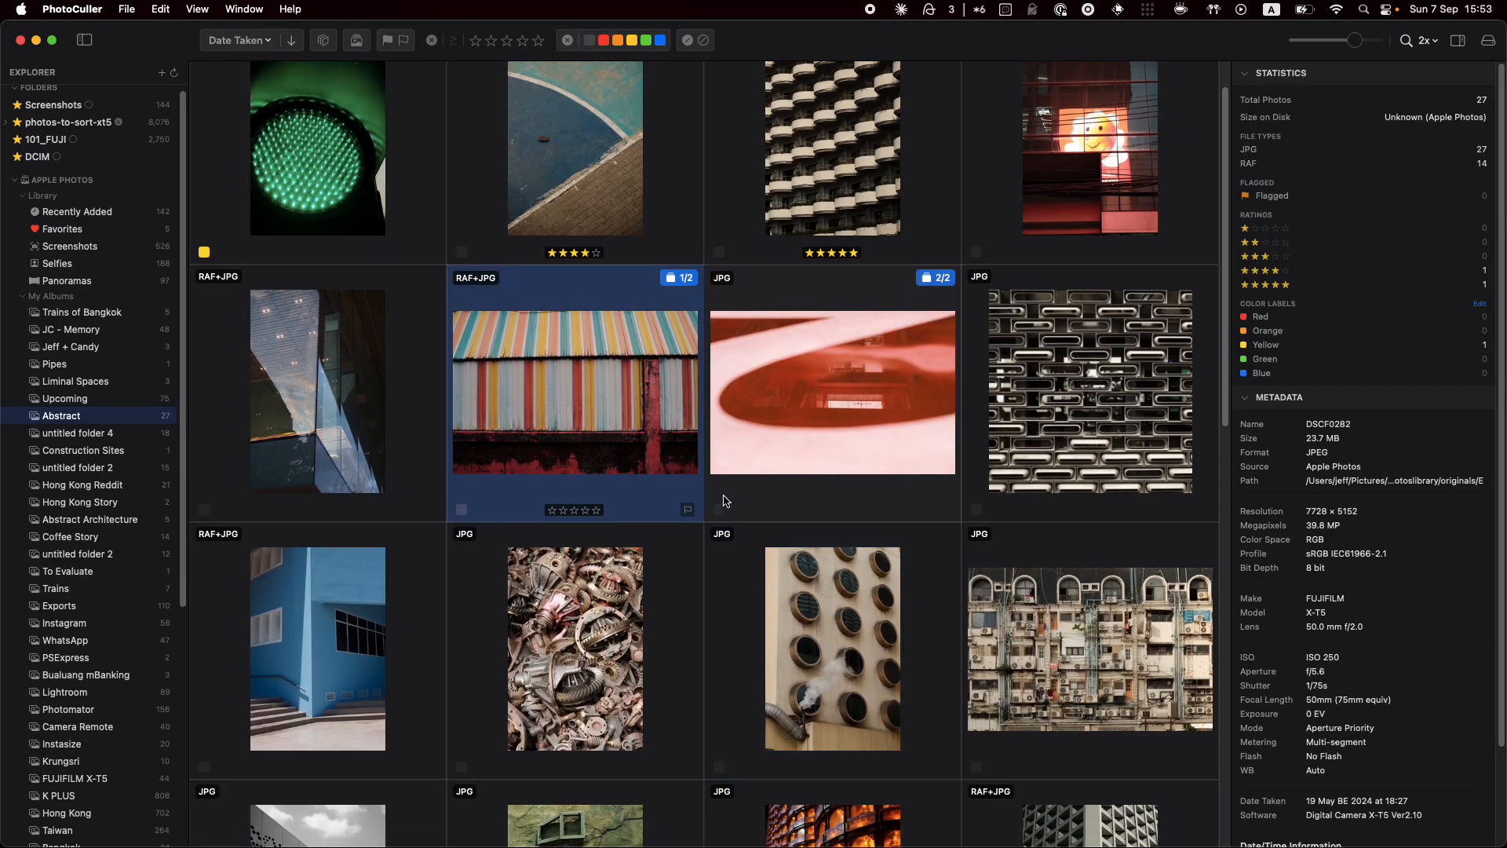
click(801, 471)
click(857, 687)
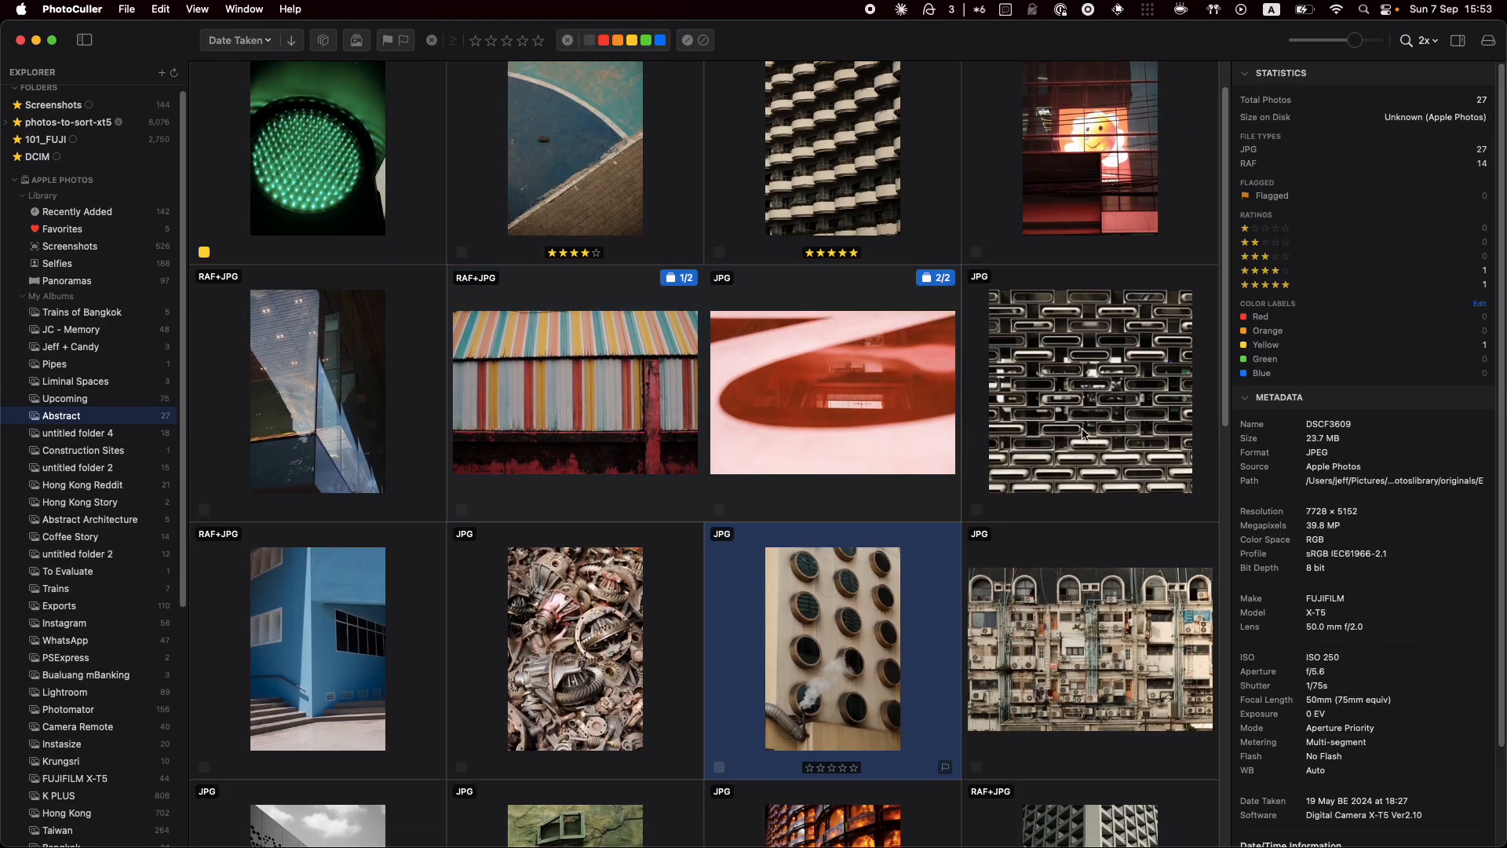
drag(1085, 434, 836, 418)
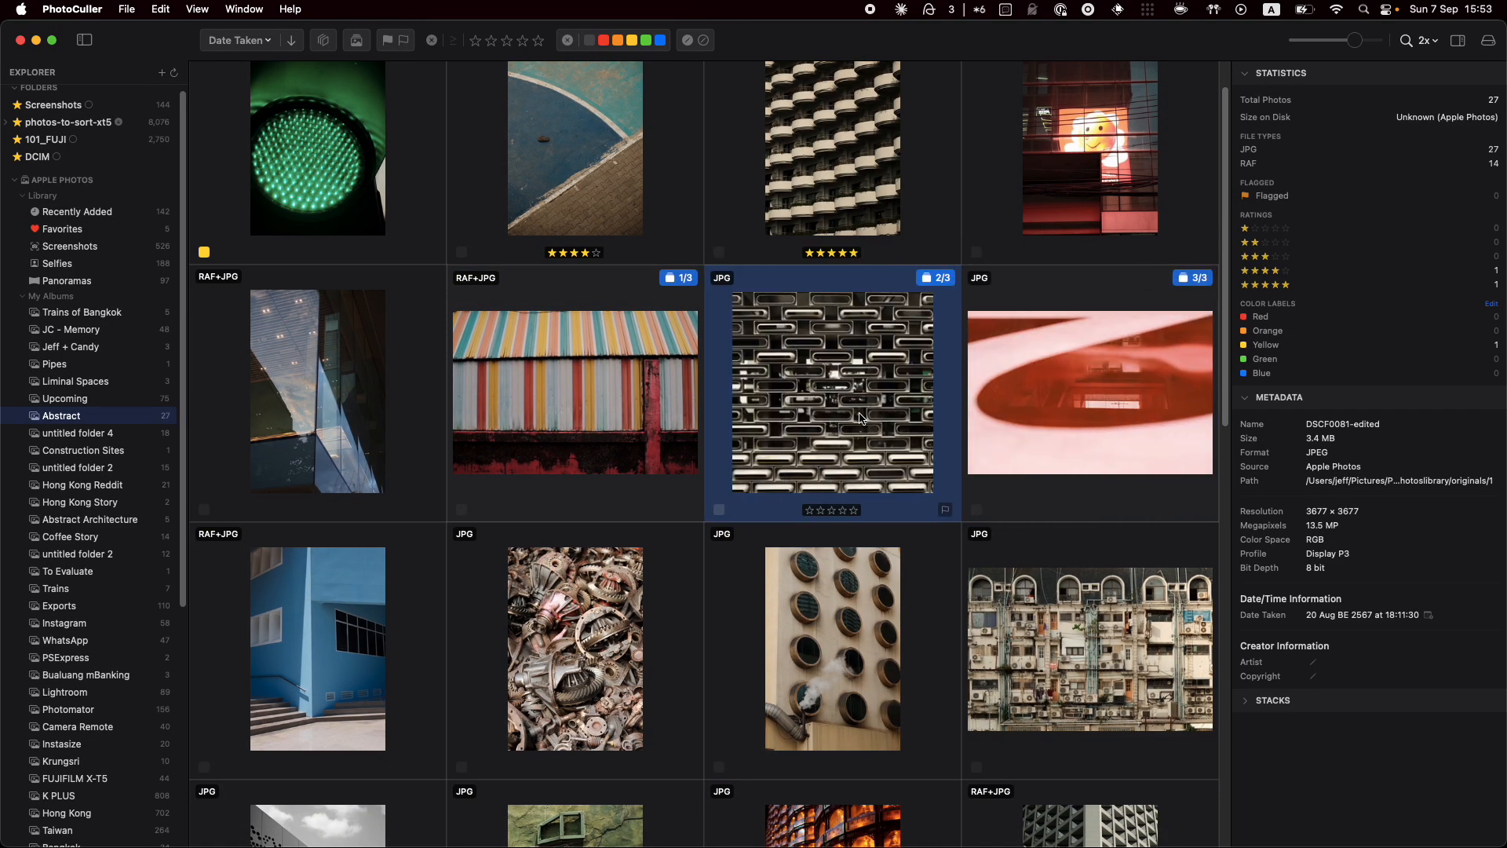
drag(1075, 392, 694, 400)
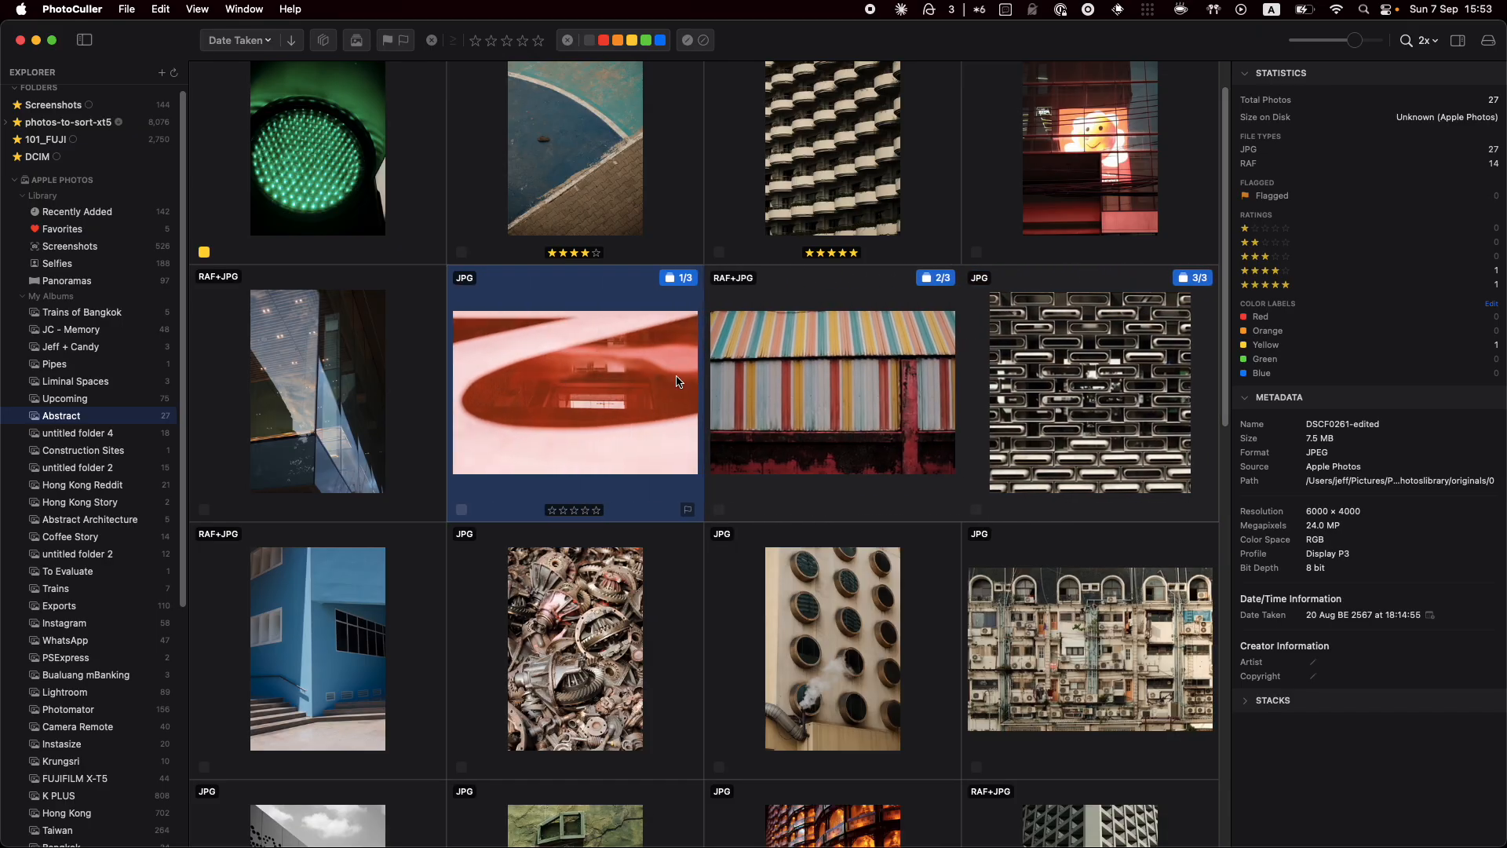
click(677, 279)
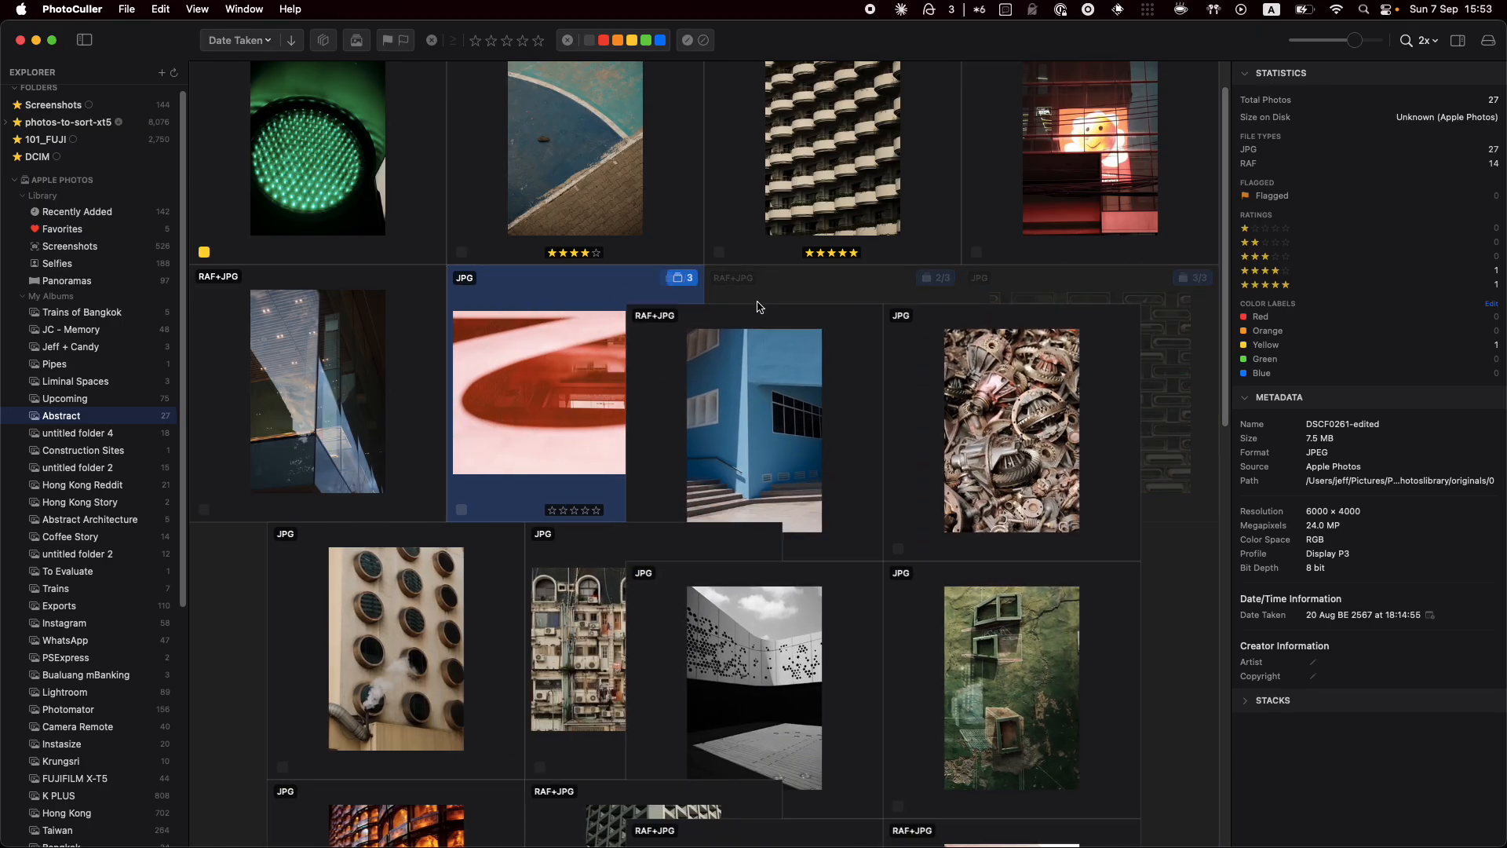
Stack the blue building with the gears photo and the striped photo onto the pool photo, then collapse both stacks
drag(901, 390, 605, 385)
click(681, 279)
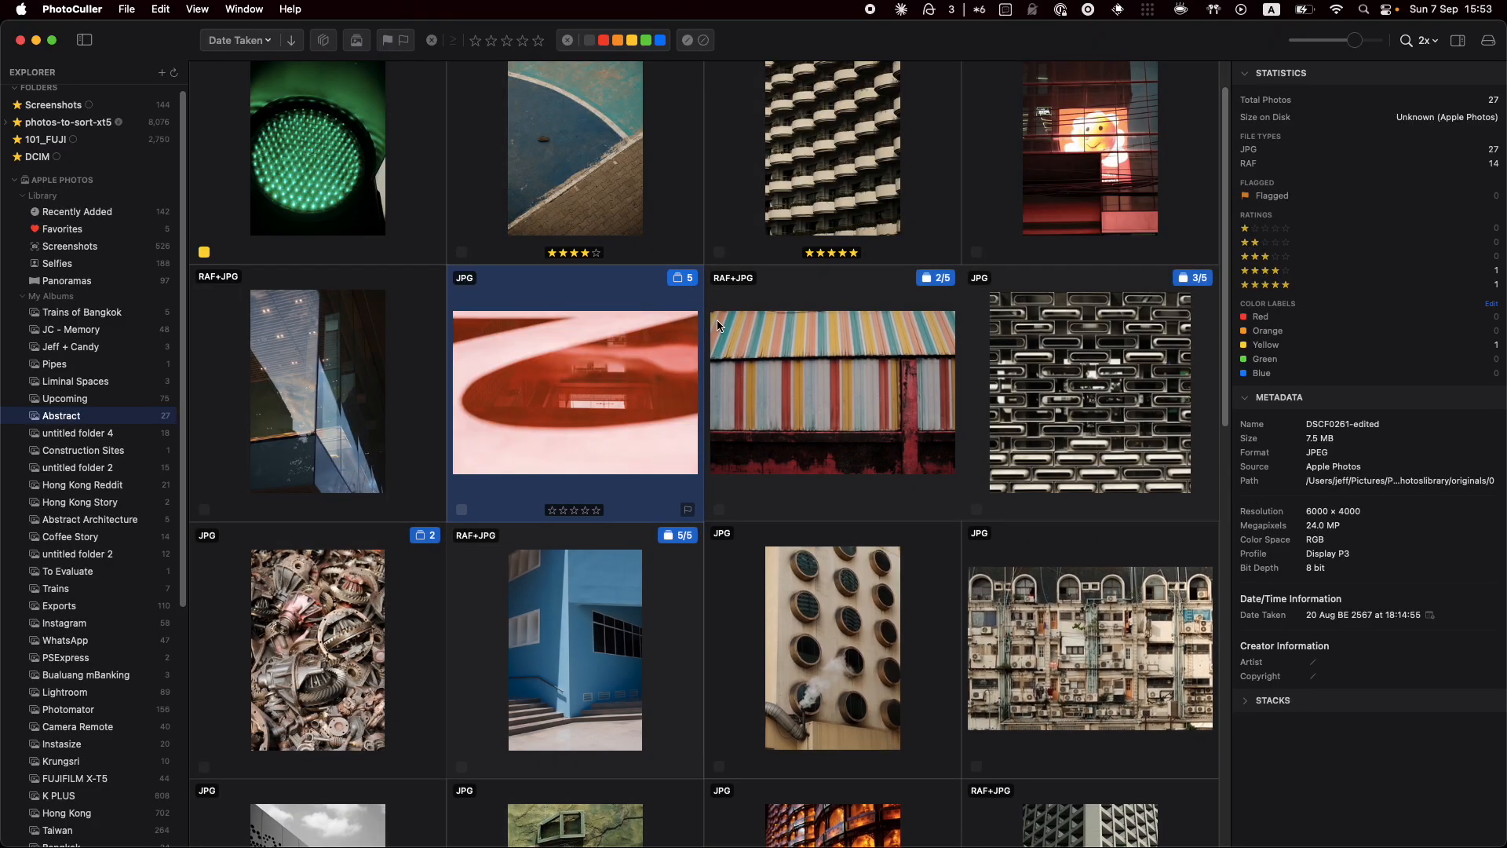
drag(865, 379, 620, 146)
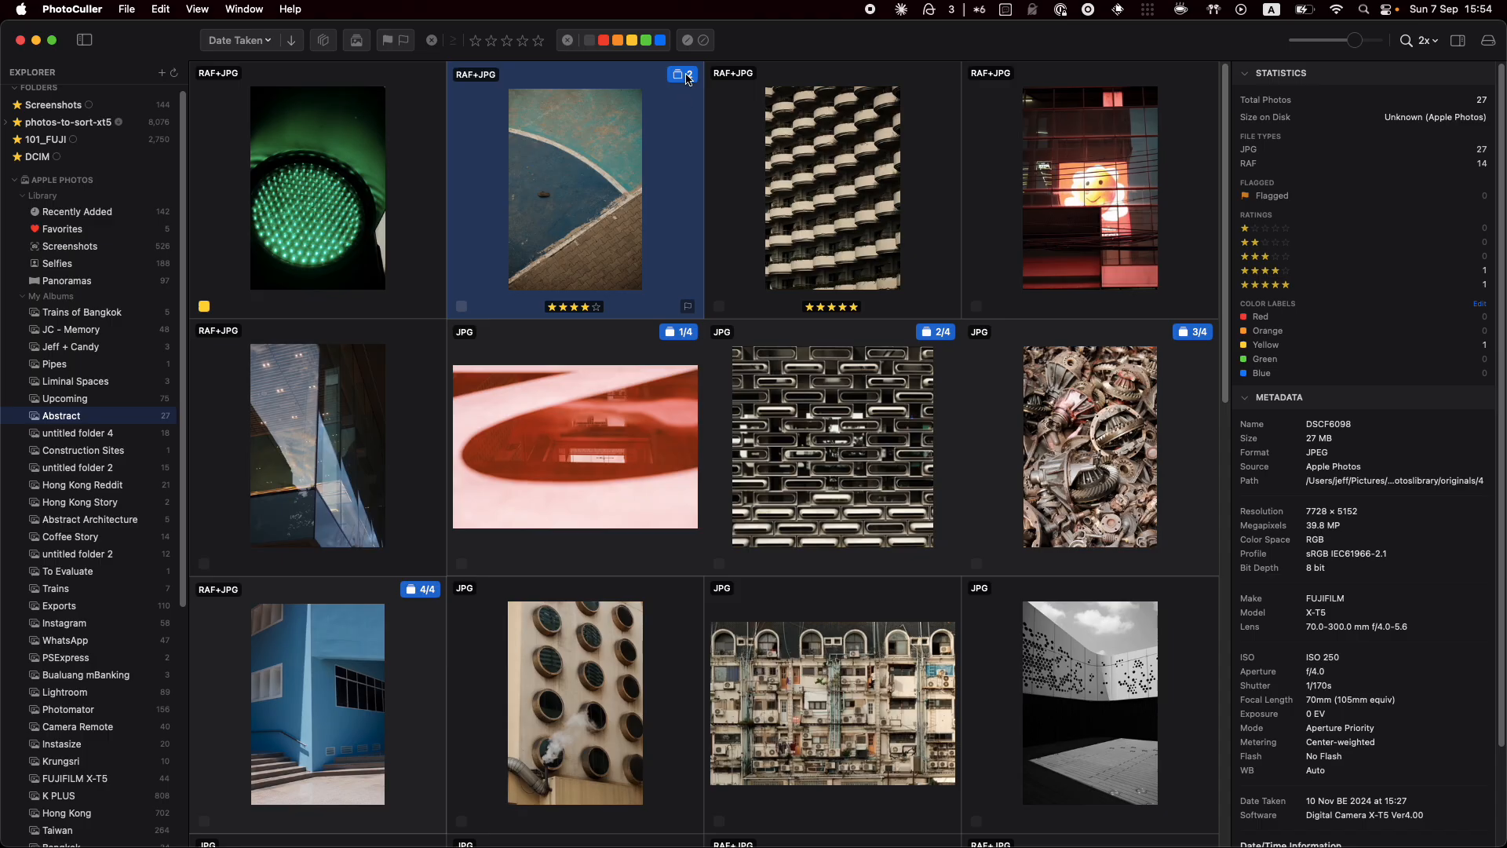
click(682, 75)
click(683, 77)
click(685, 334)
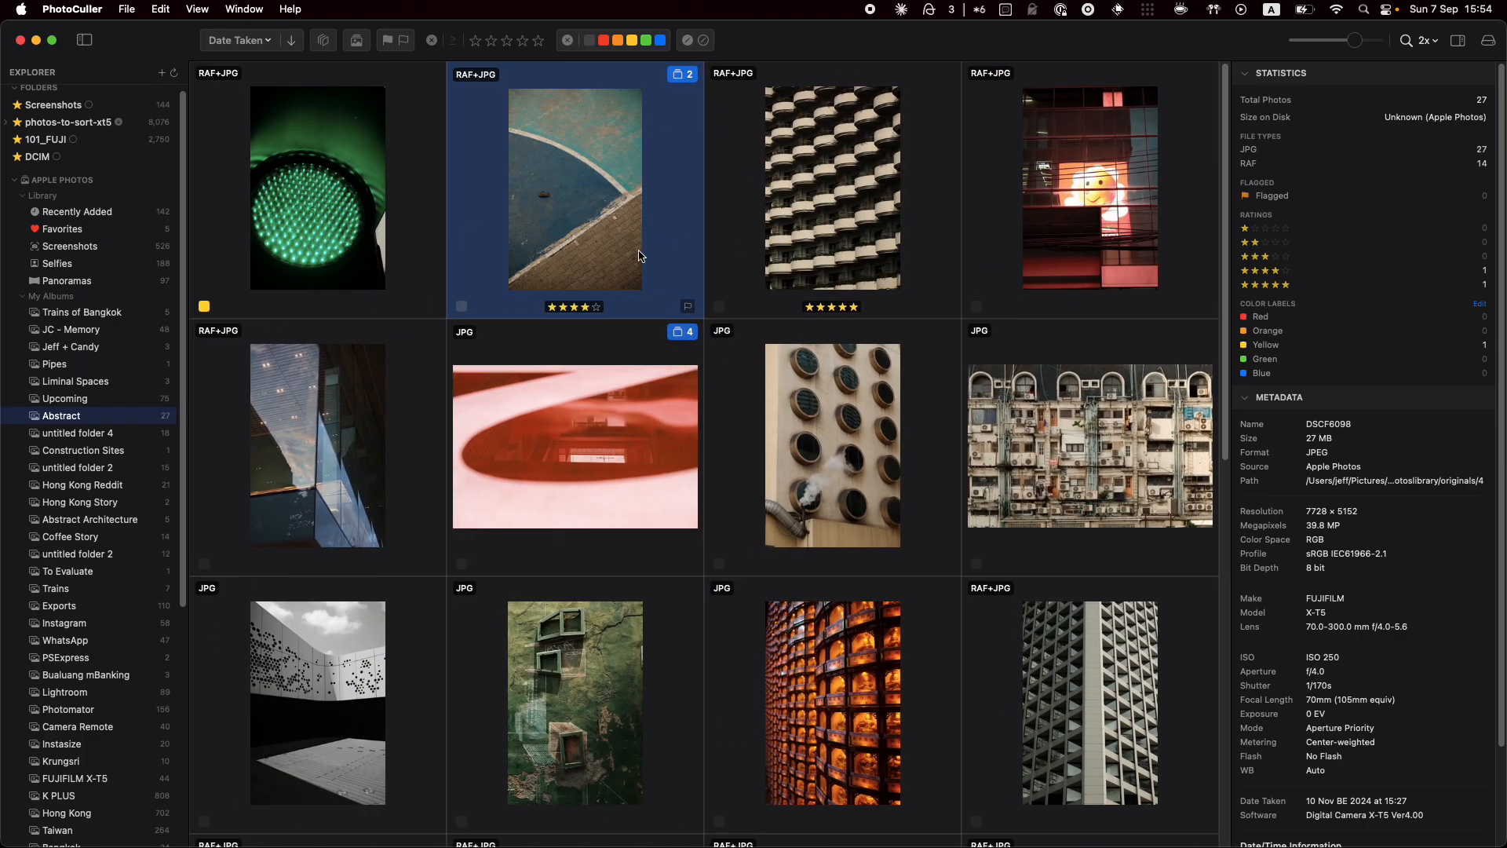
click(617, 419)
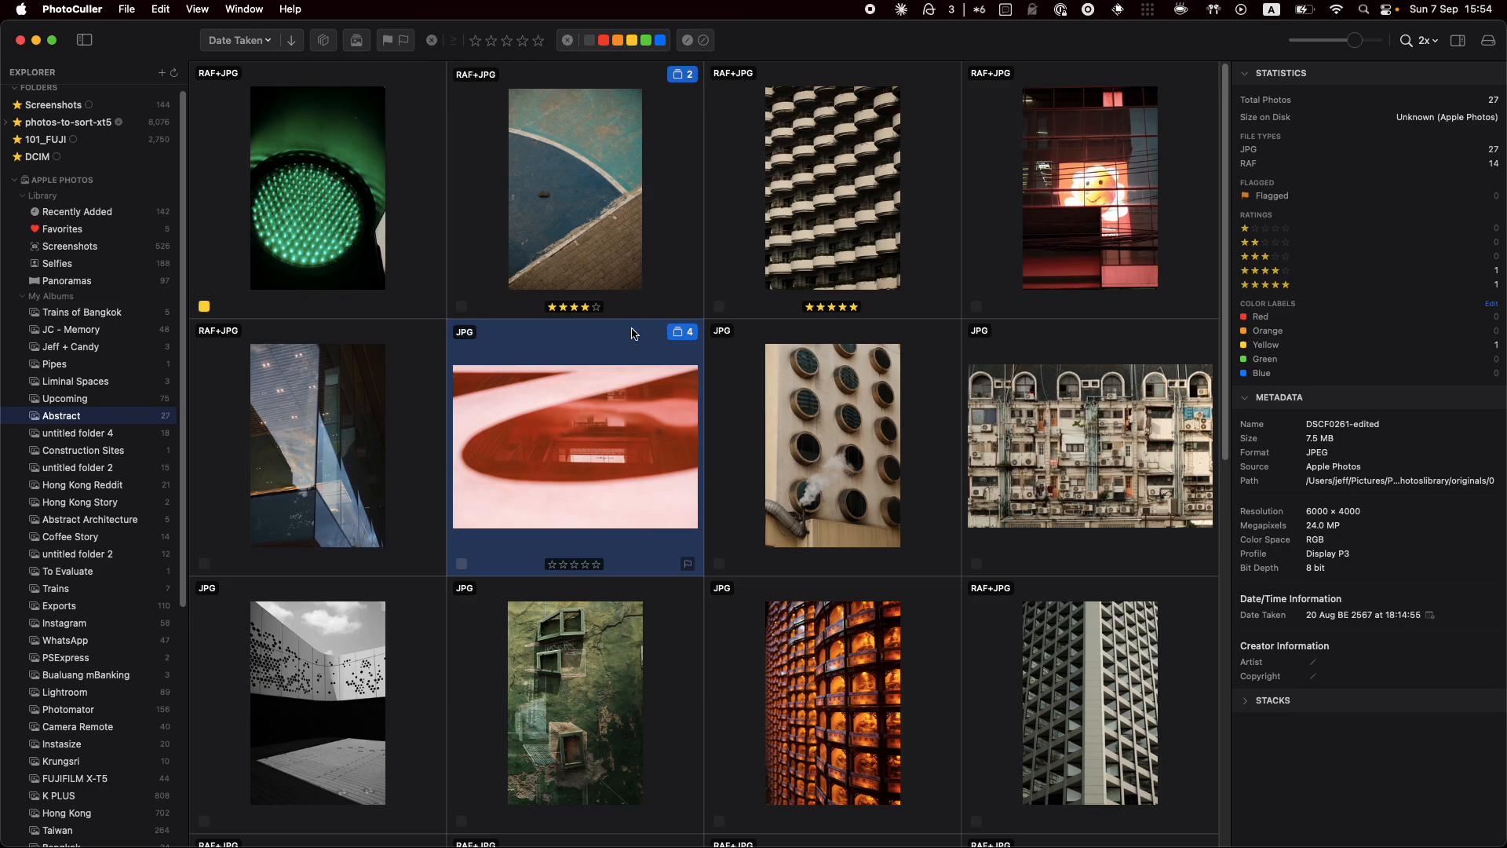
Open the 101_FUJI2 subfolder of photos-to-sort-xt5
scroll(103, 314, up, 1)
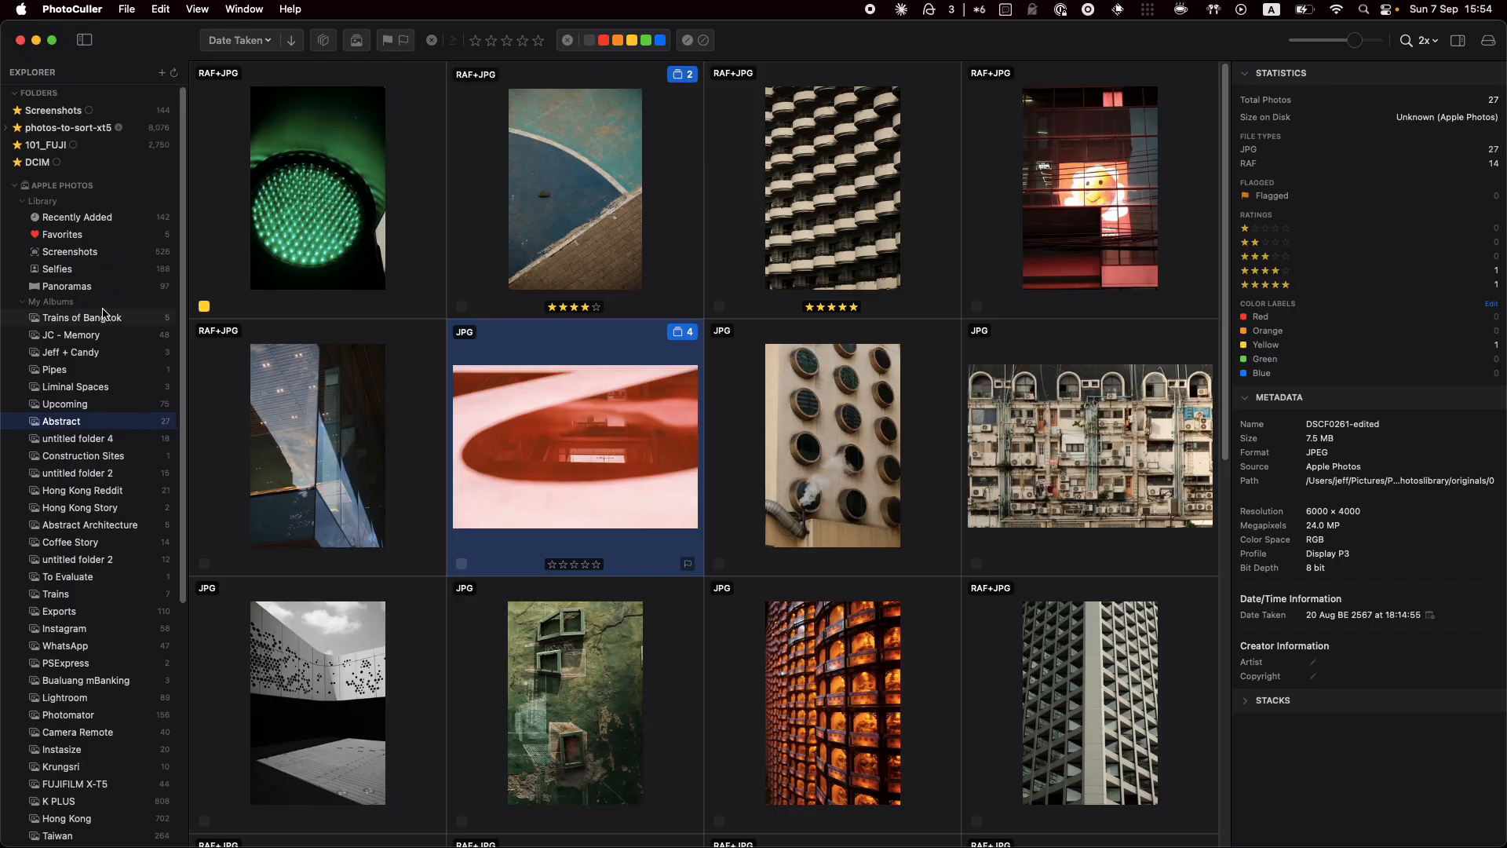
scroll(123, 259, down, 1)
click(92, 126)
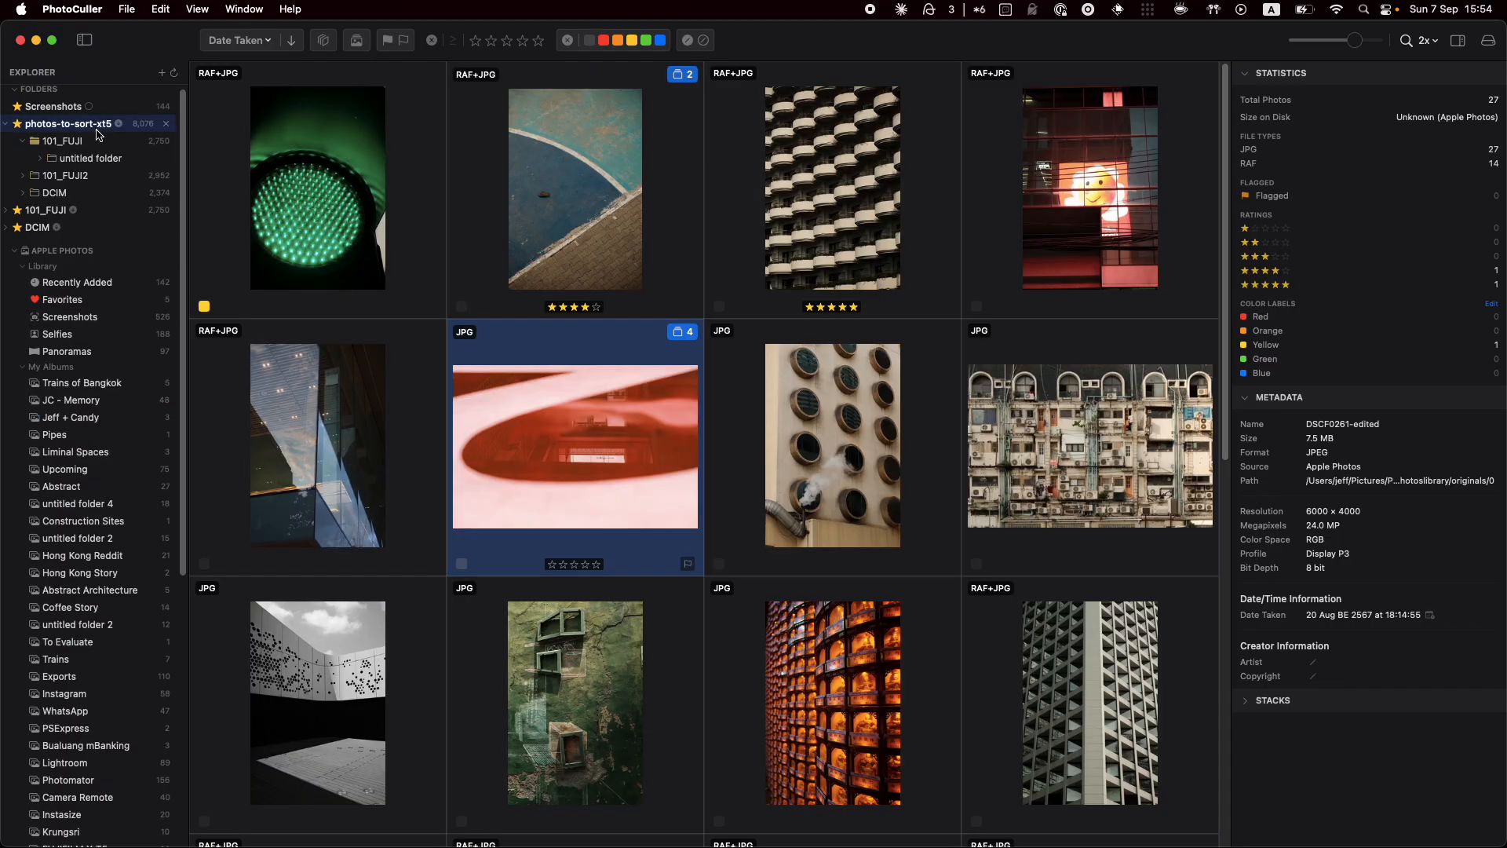
scroll(596, 412, down, 5)
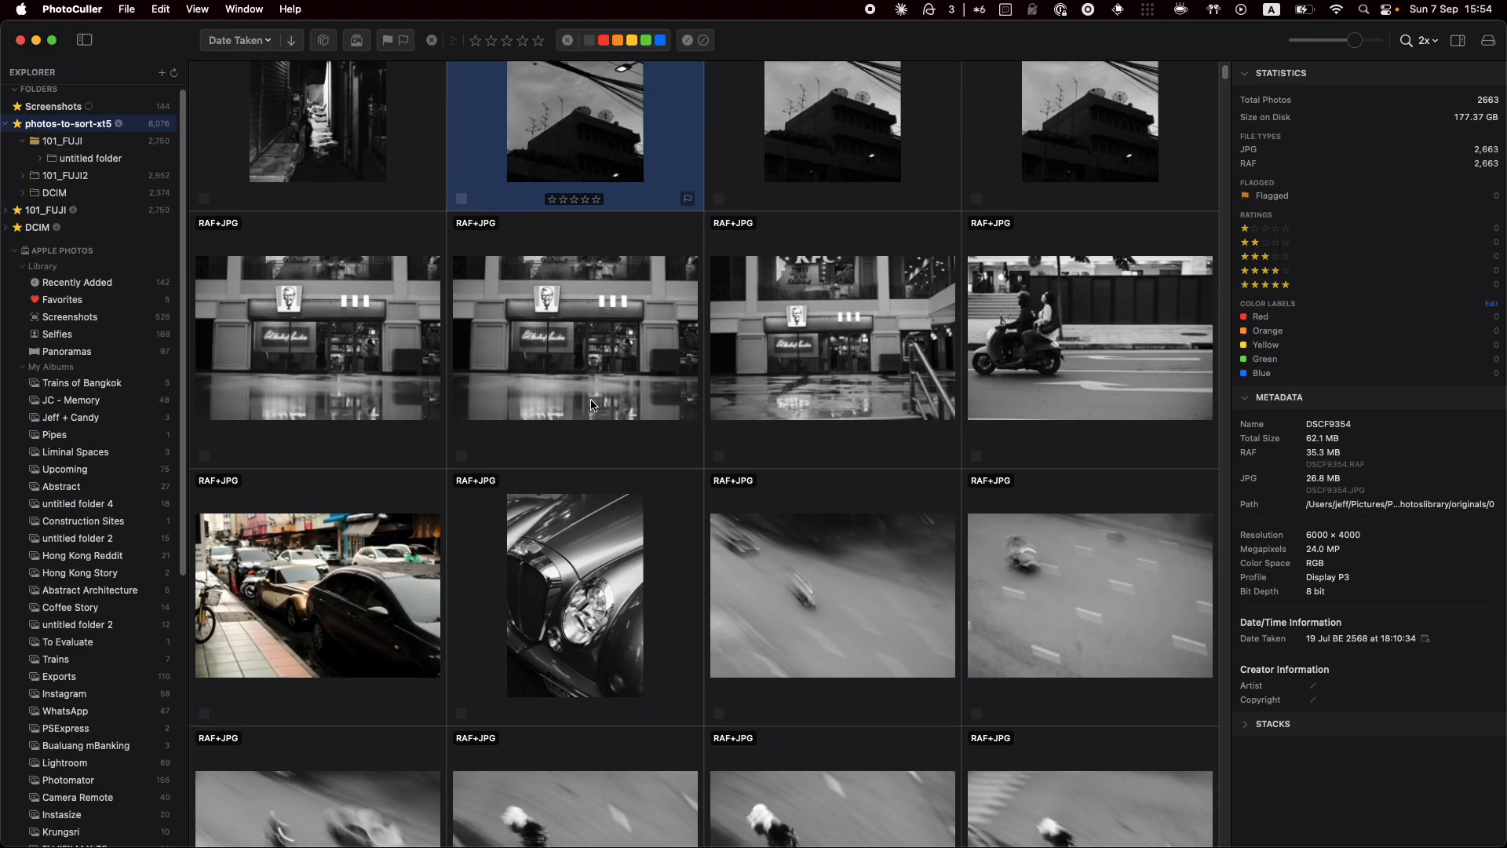
click(78, 177)
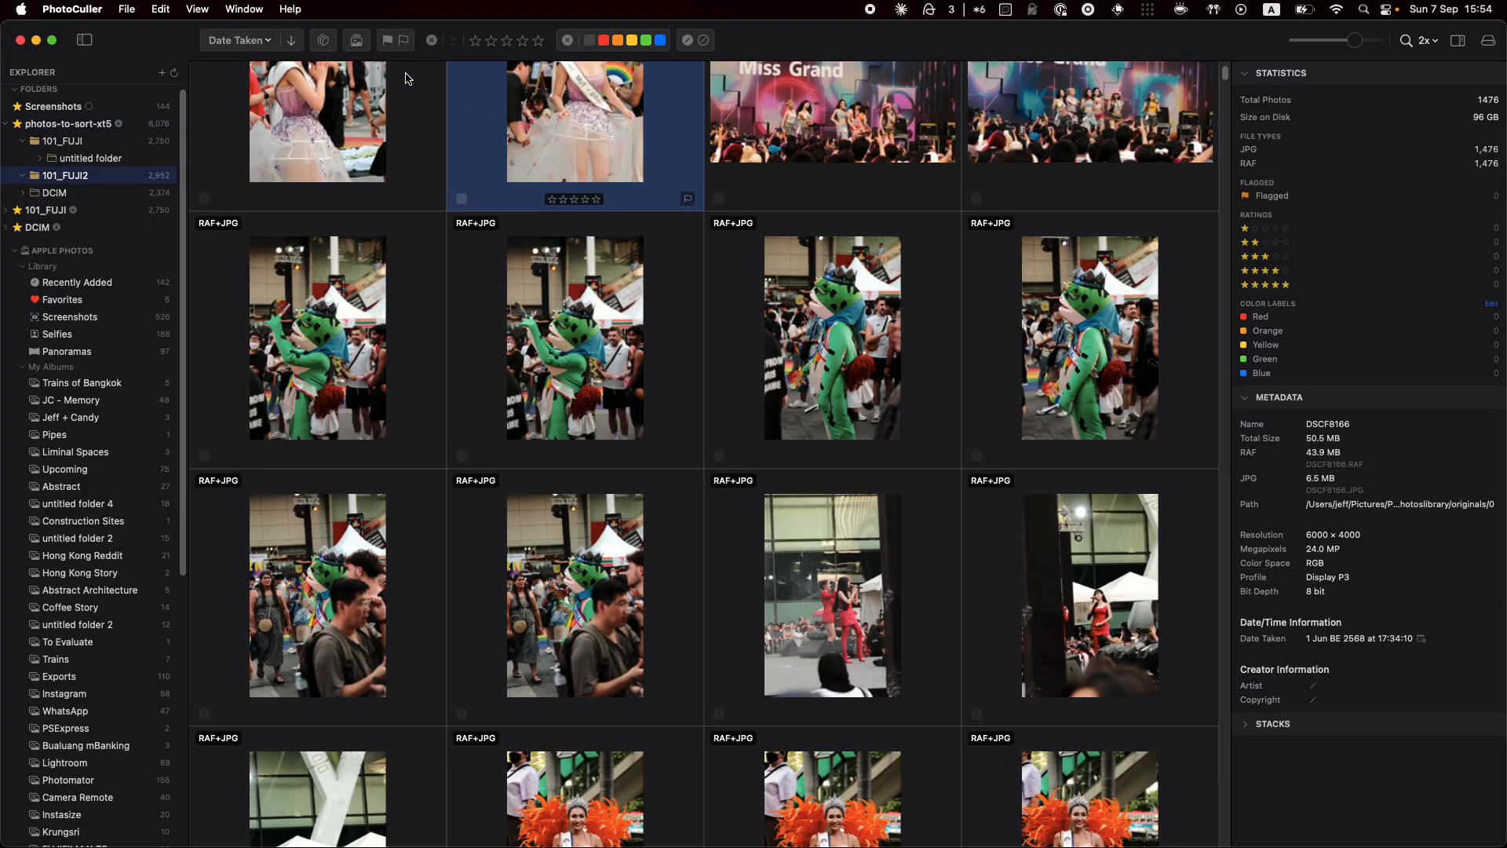
Reverse the date sort order and shrink thumbnails to six per row
click(293, 41)
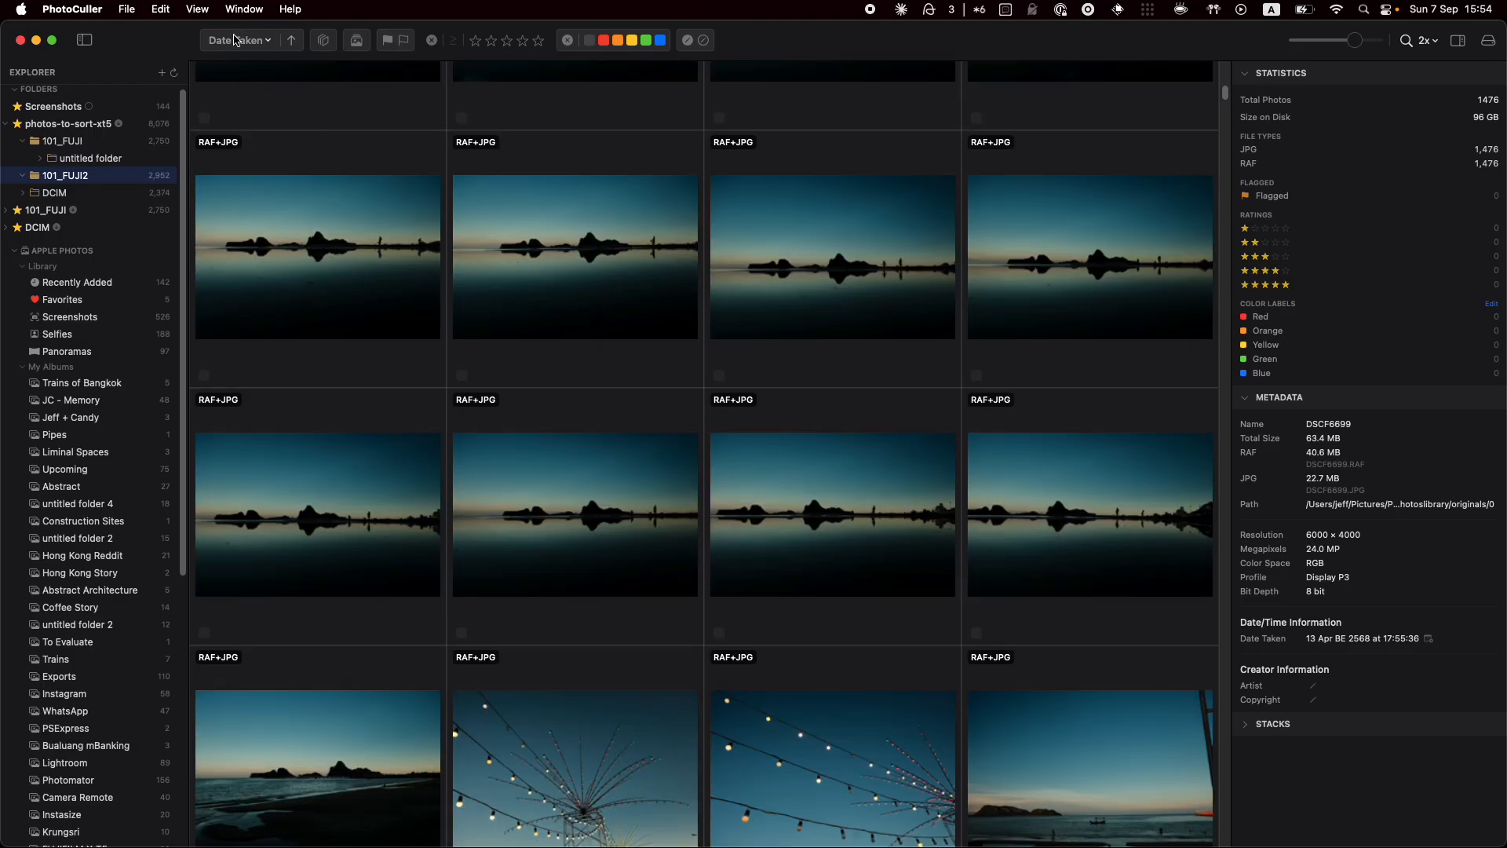
click(260, 41)
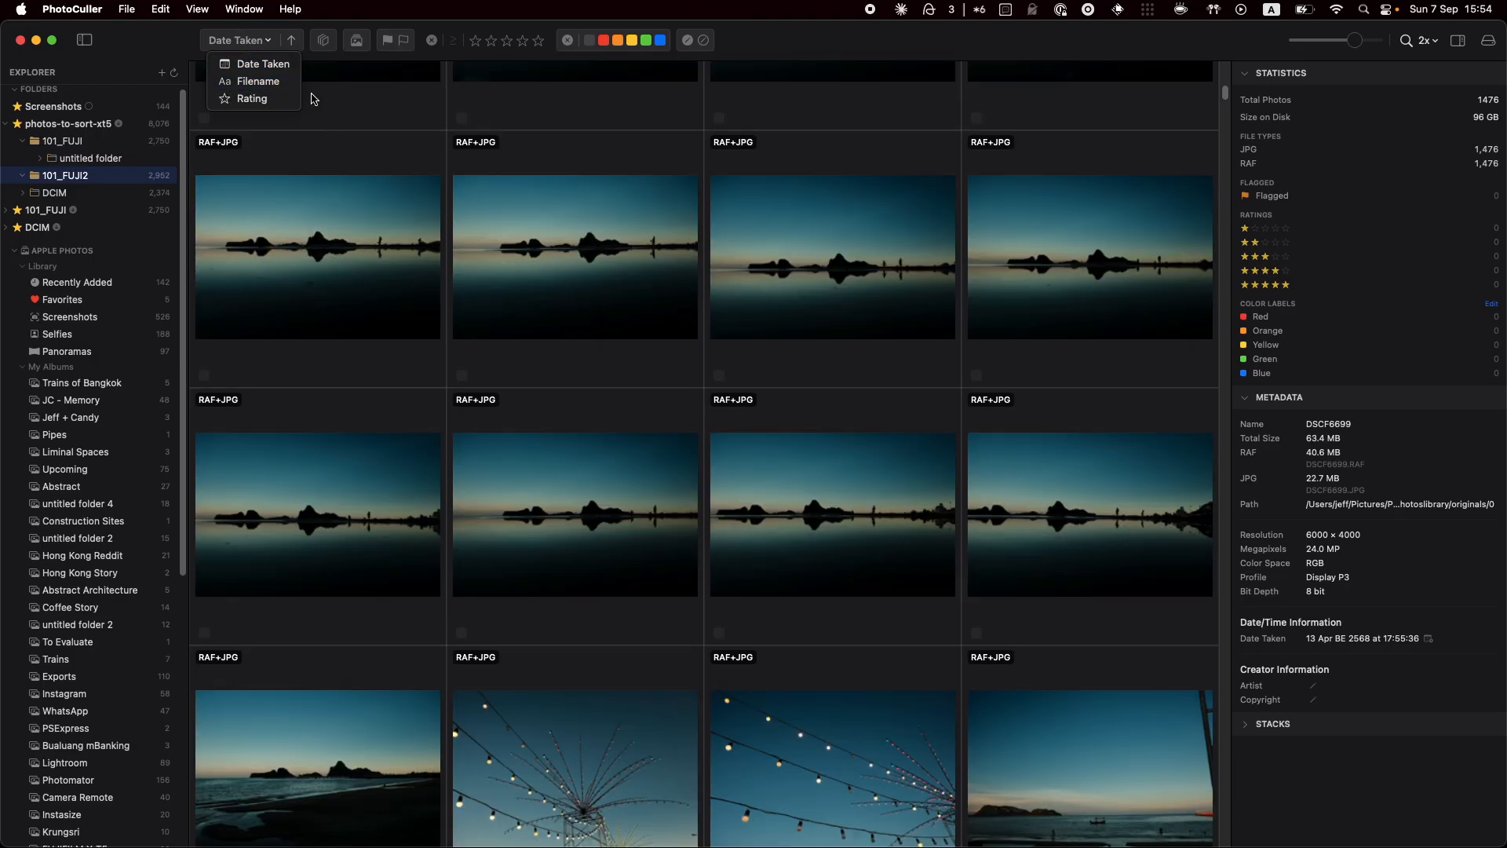
click(599, 390)
scroll(612, 395, down, 10)
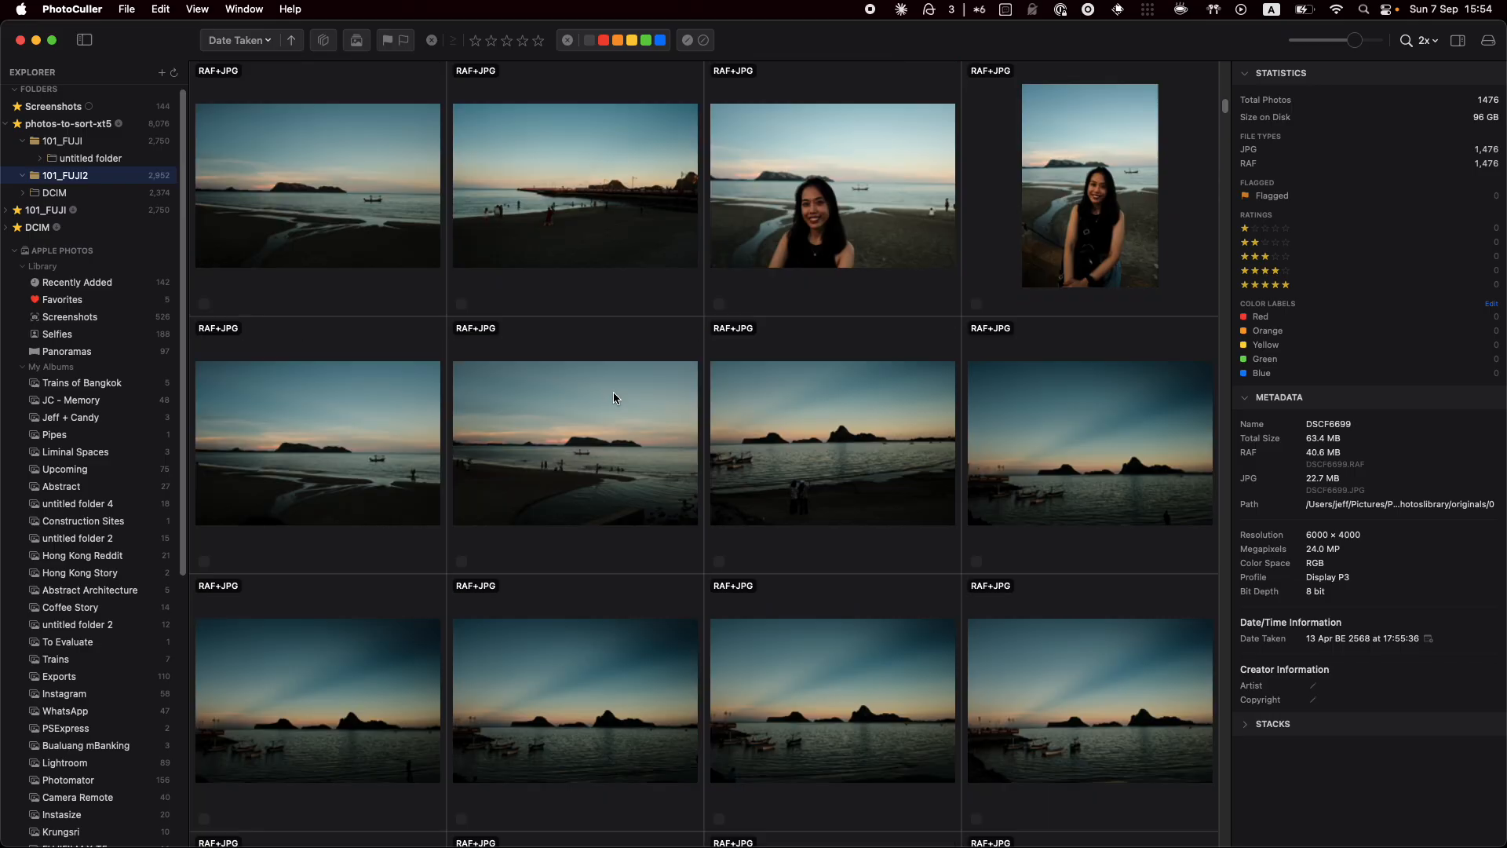
scroll(620, 388, down, 5)
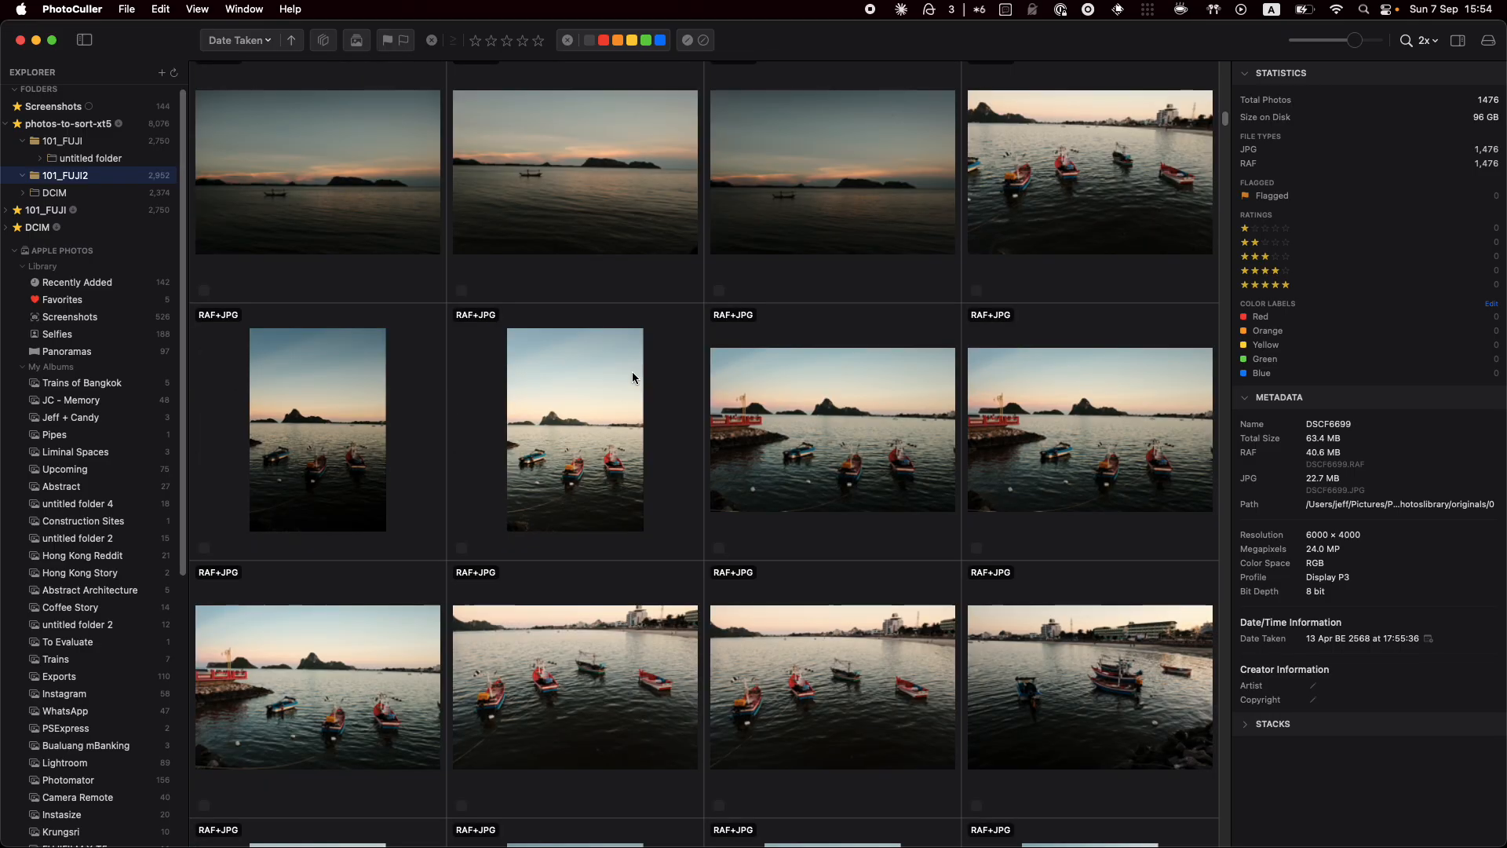
click(1319, 44)
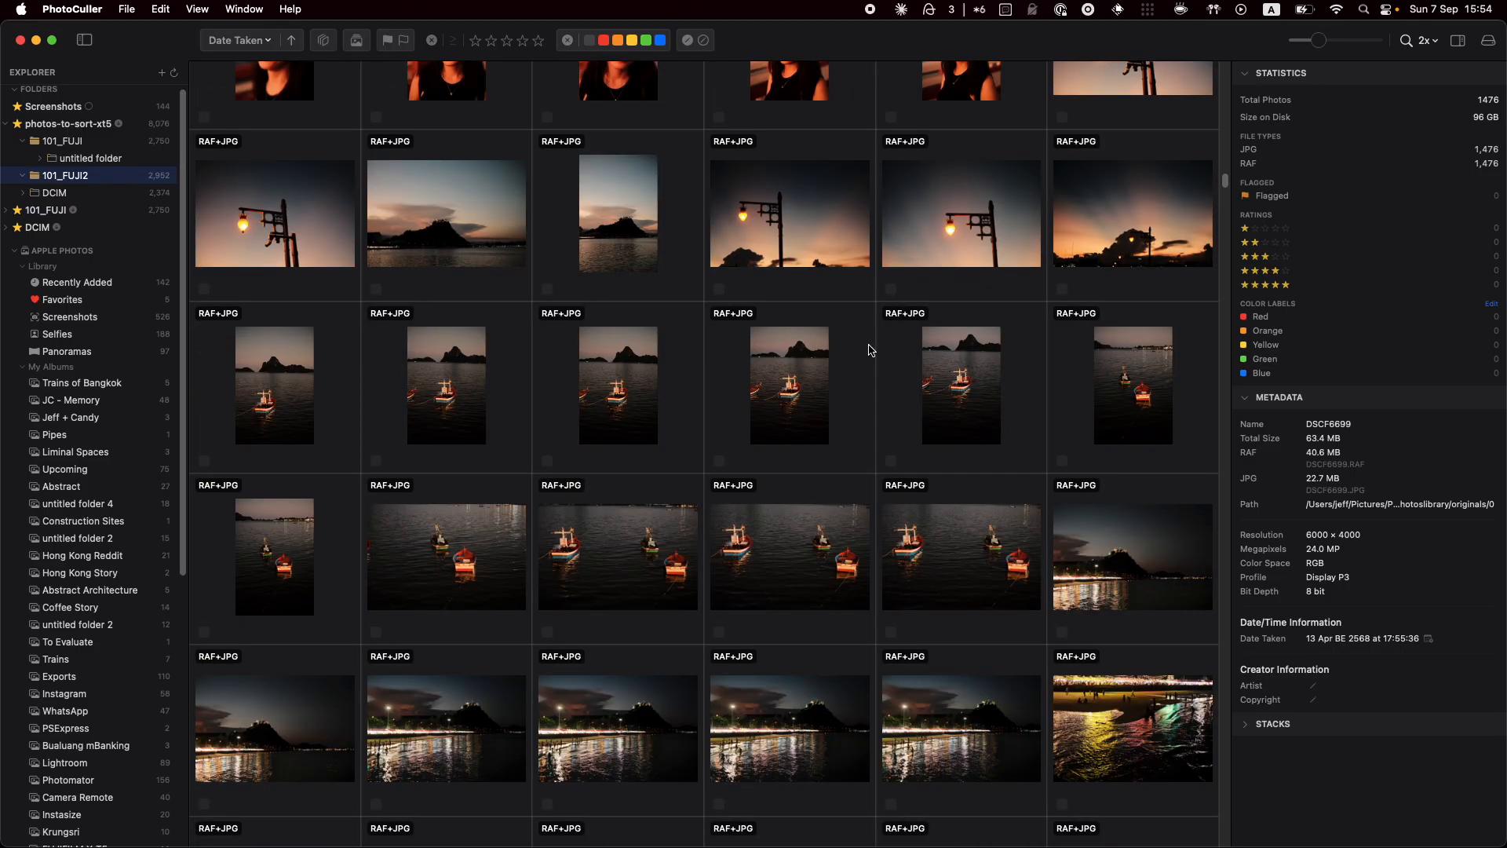
scroll(868, 351, down, 4)
scroll(869, 350, down, 6)
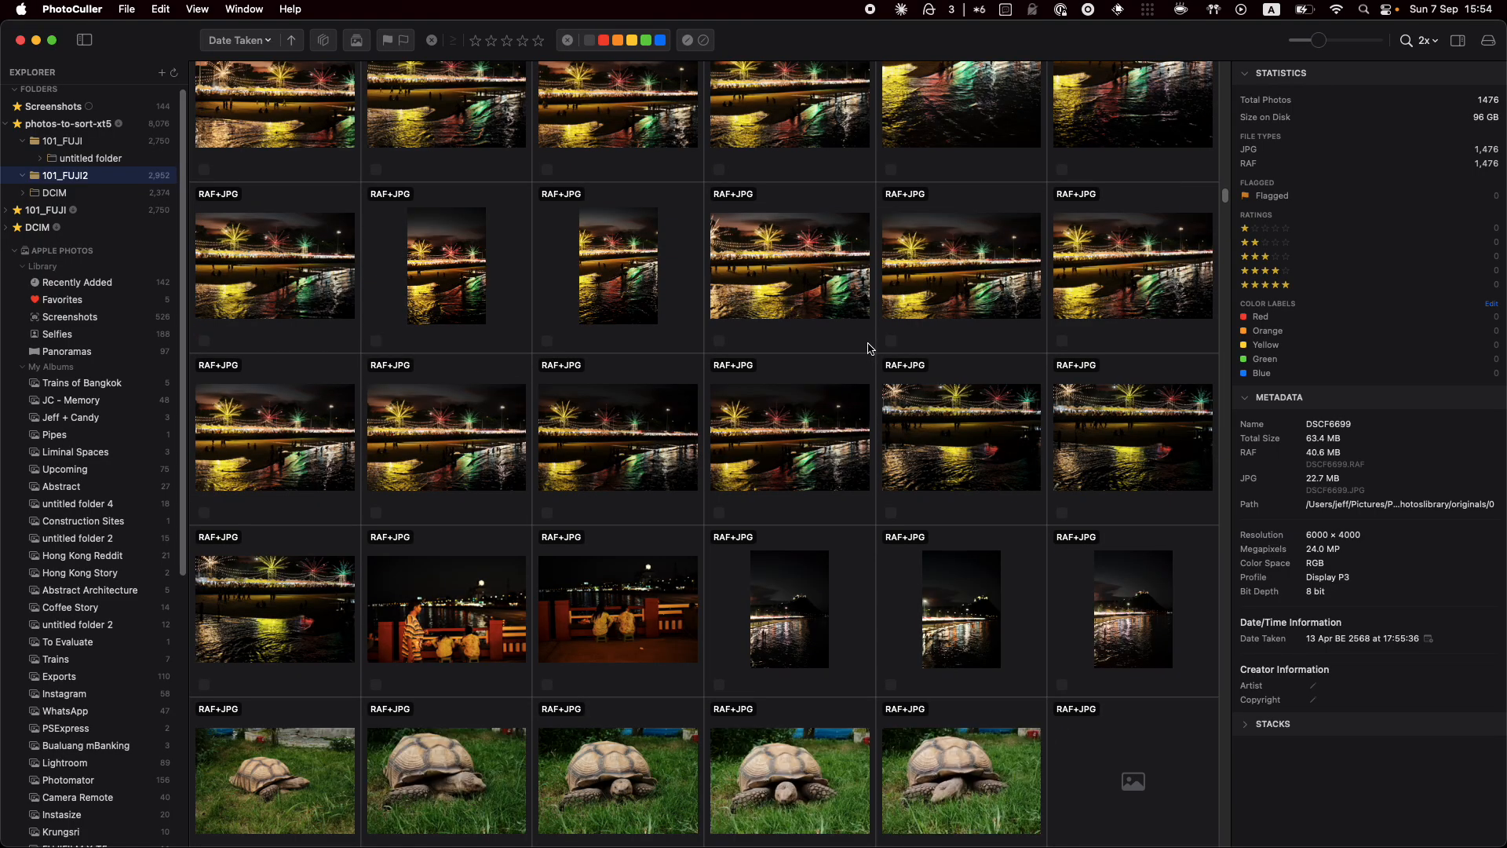
scroll(869, 350, down, 3)
scroll(868, 350, down, 1)
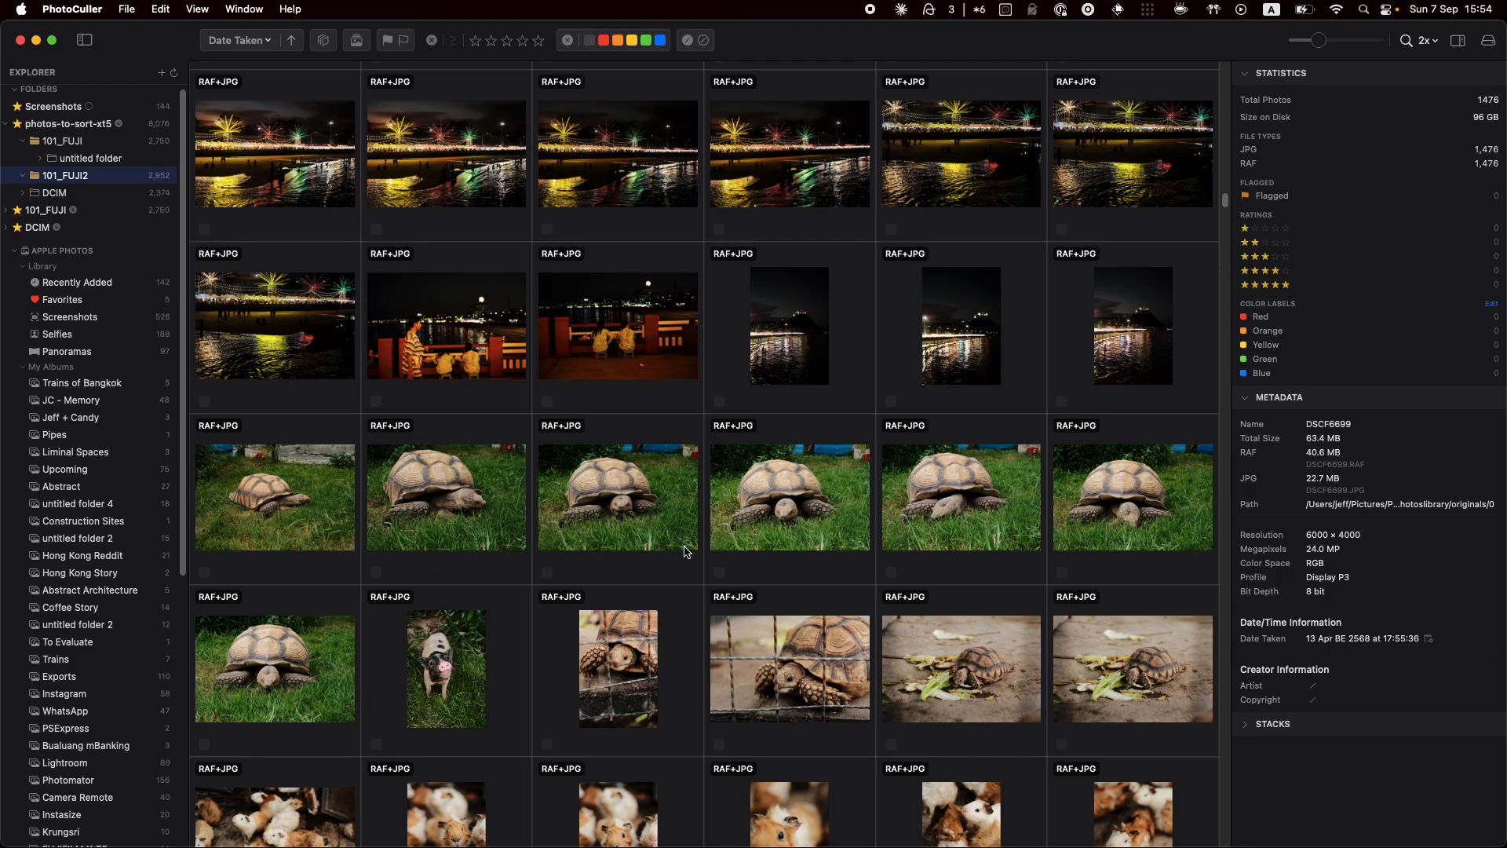
Auto Stack the seven tortoise photos with a 10s time gap and expand the new stack
right_click(492, 496)
click(547, 543)
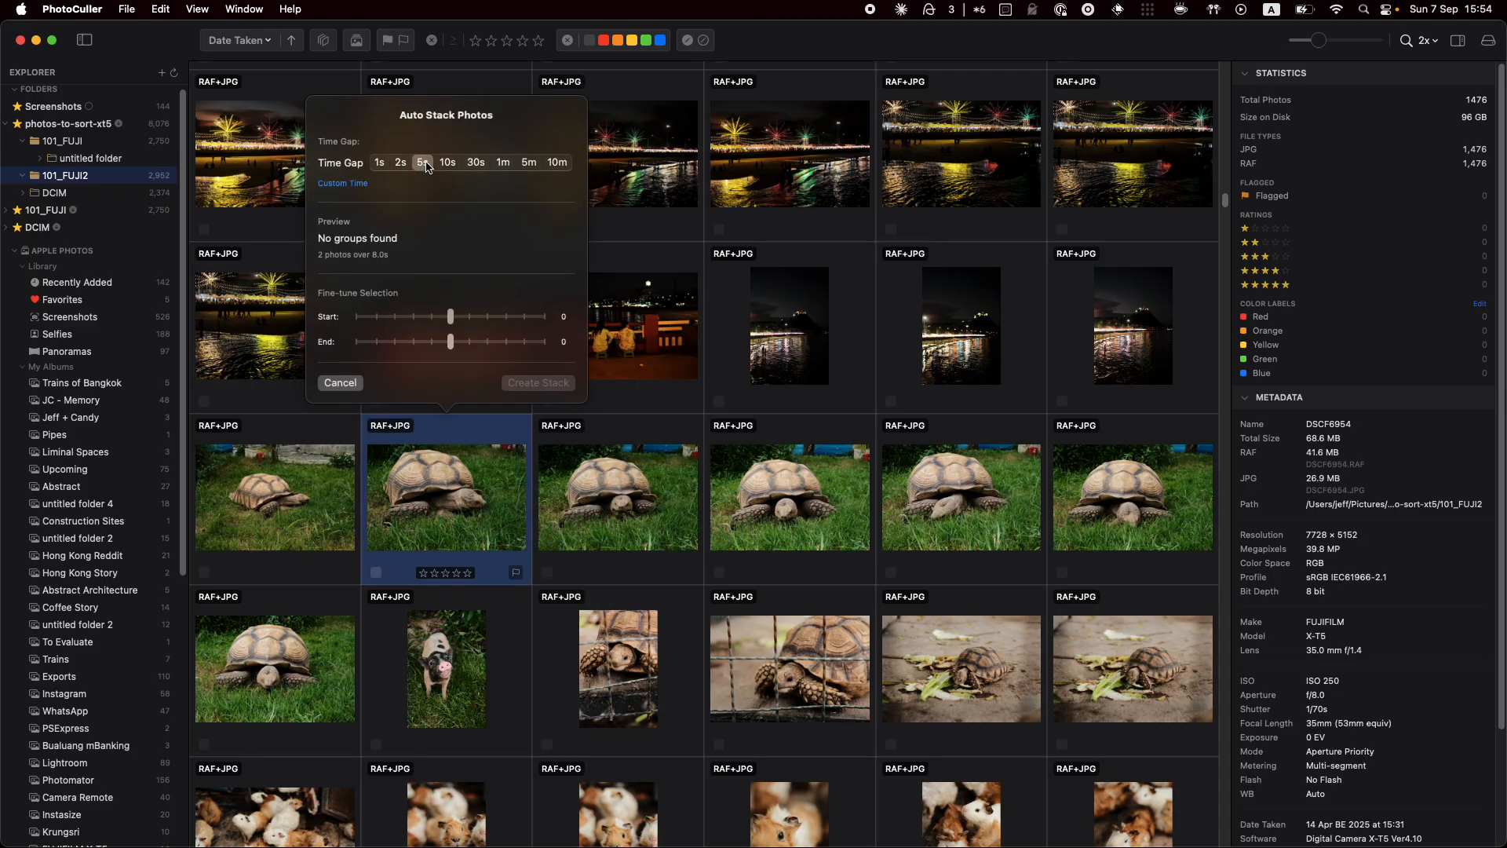
click(447, 164)
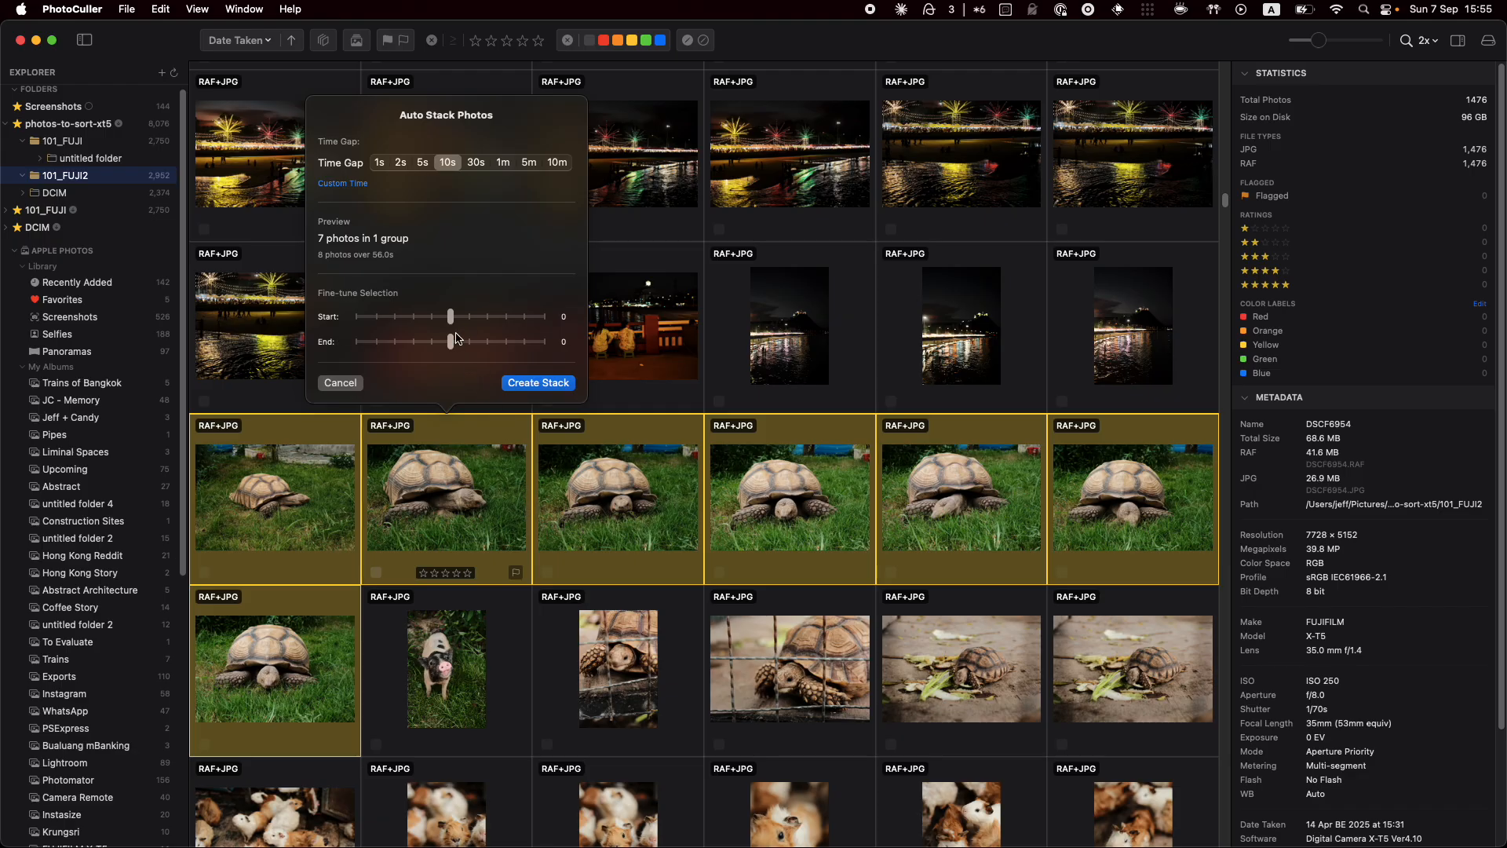
mouse_move(450, 347)
mouse_down()
mouse_move(469, 350)
mouse_move(452, 324)
mouse_up()
click(559, 385)
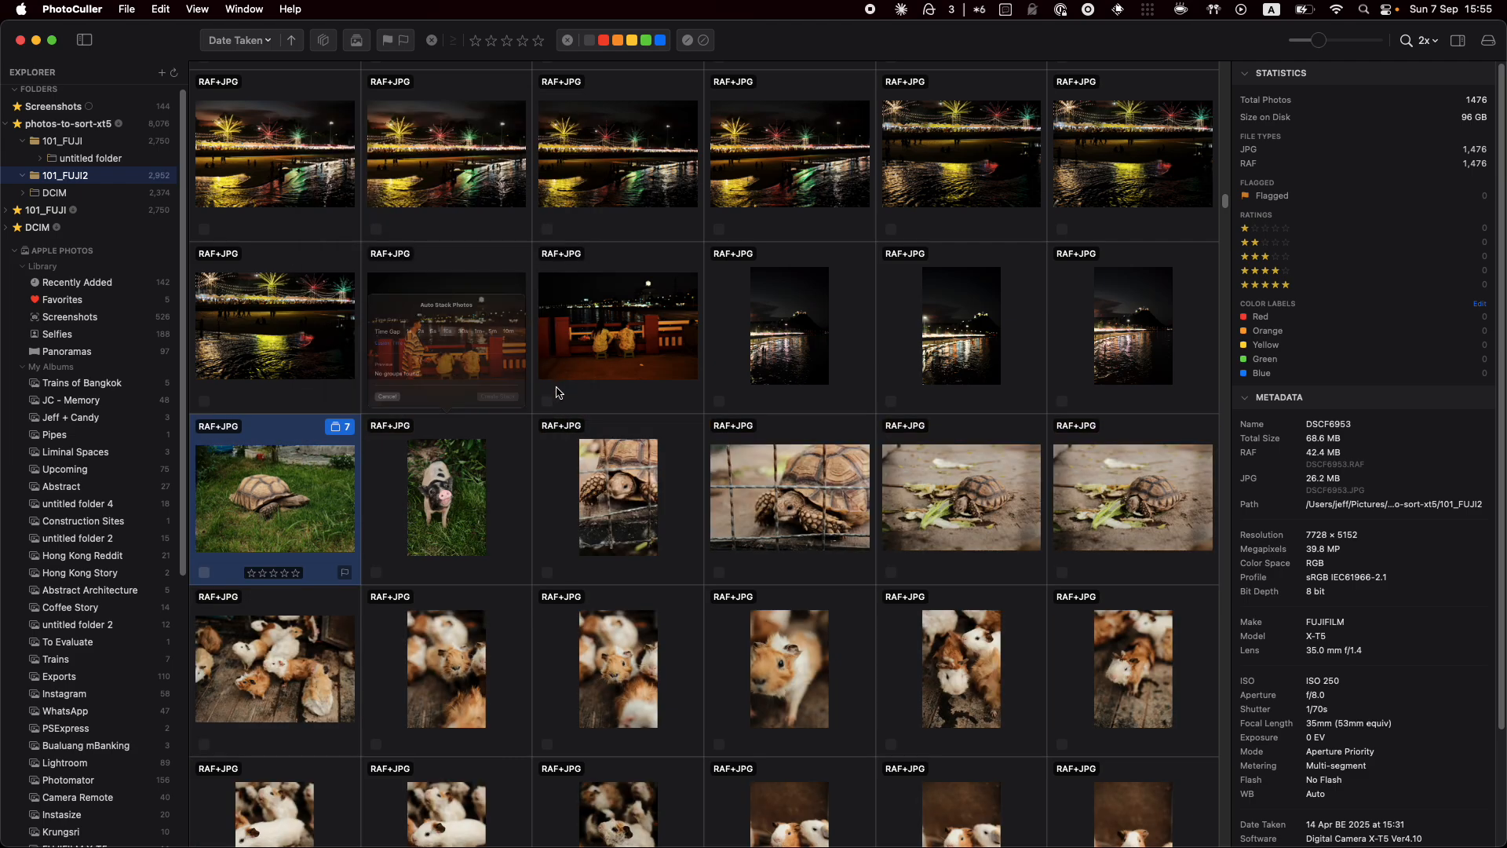
click(346, 428)
Auto Stack the nine guinea-pig burst shots with a 5s time gap
click(343, 430)
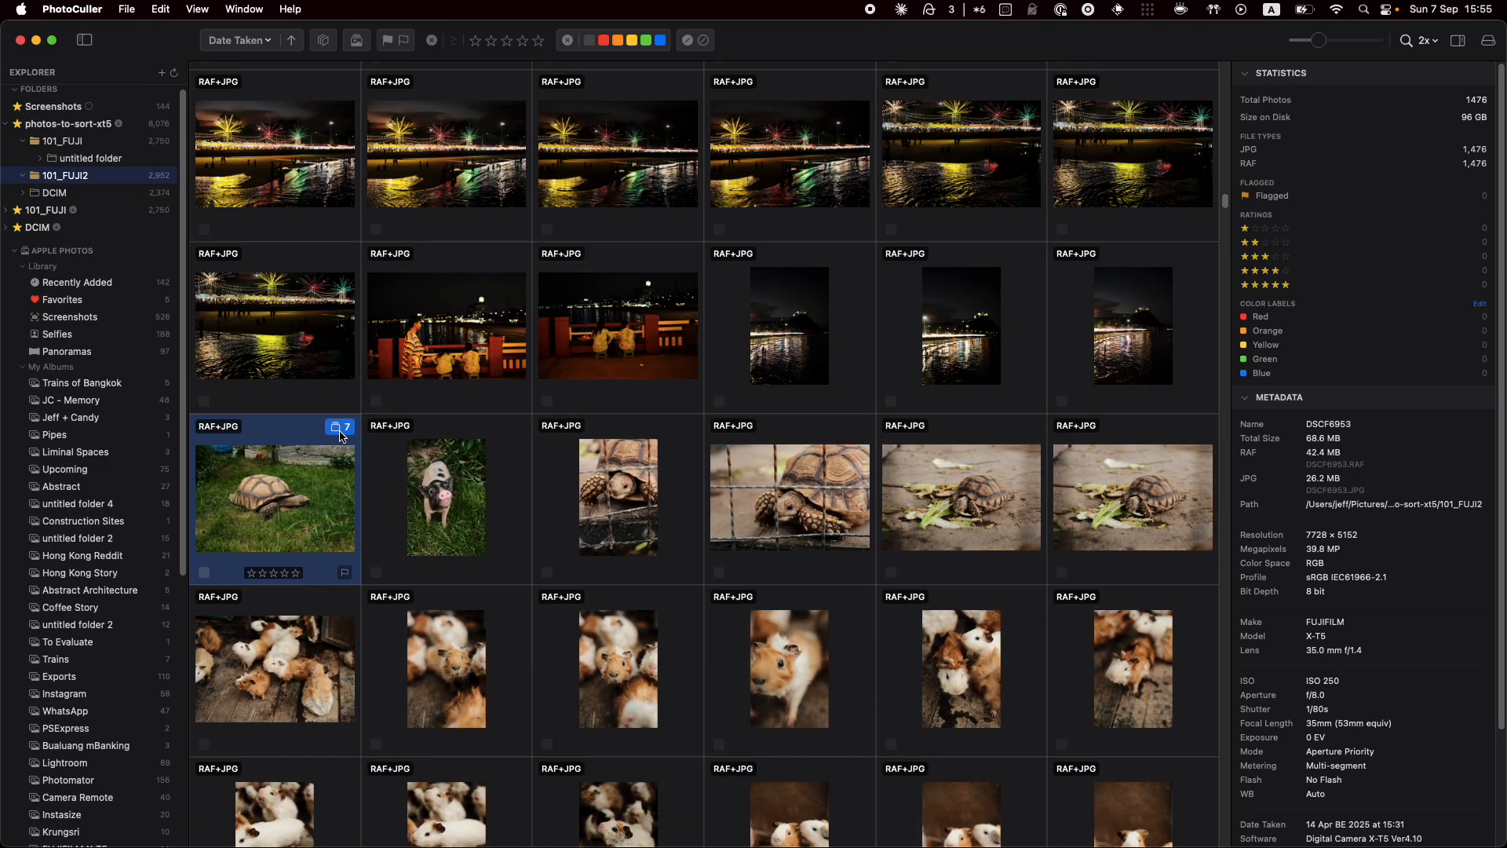
scroll(581, 542, down, 5)
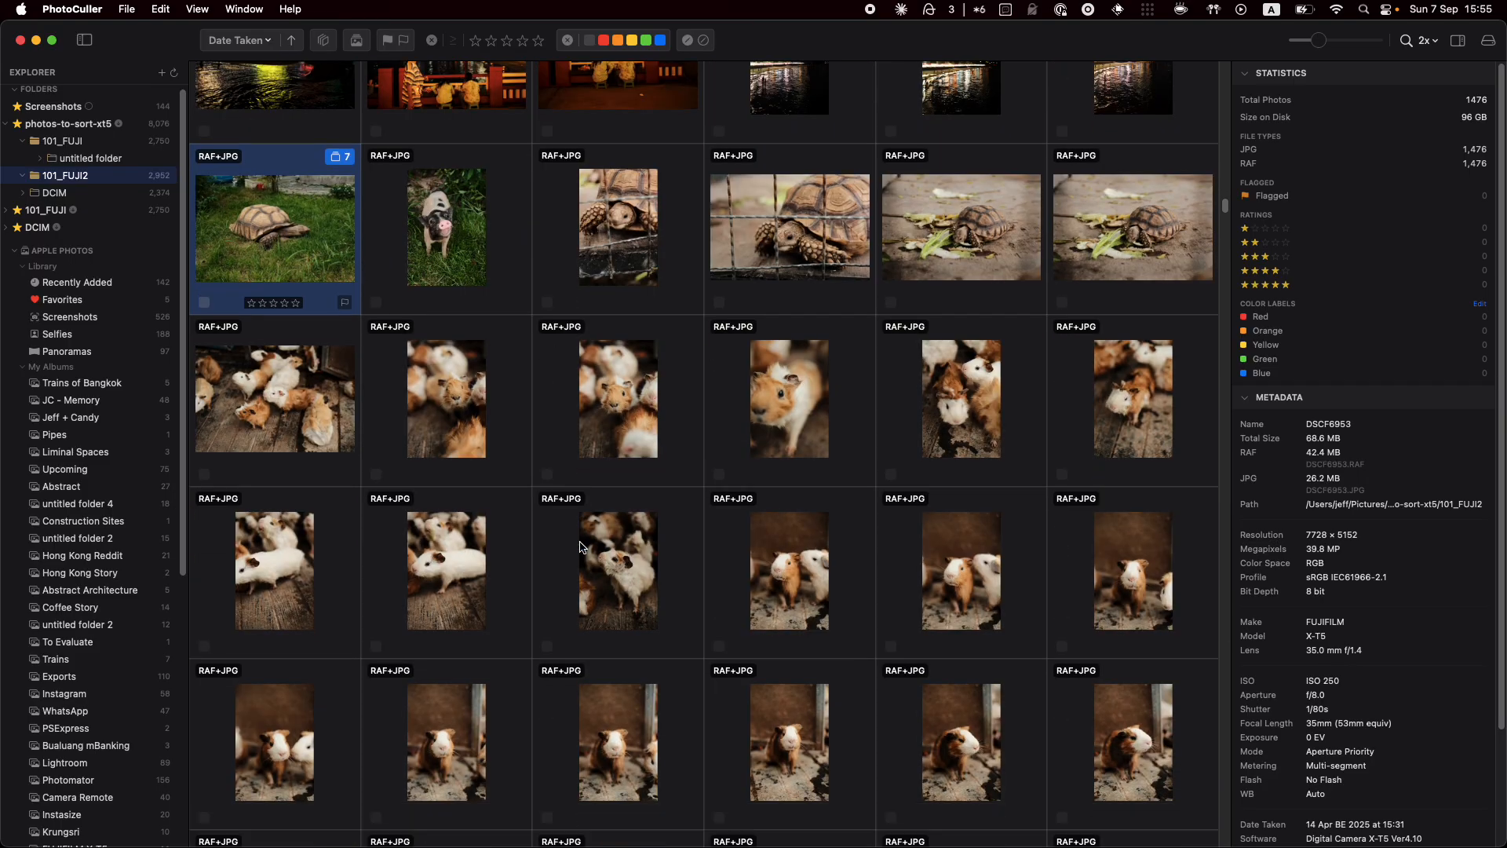
scroll(625, 687, down, 3)
click(615, 583)
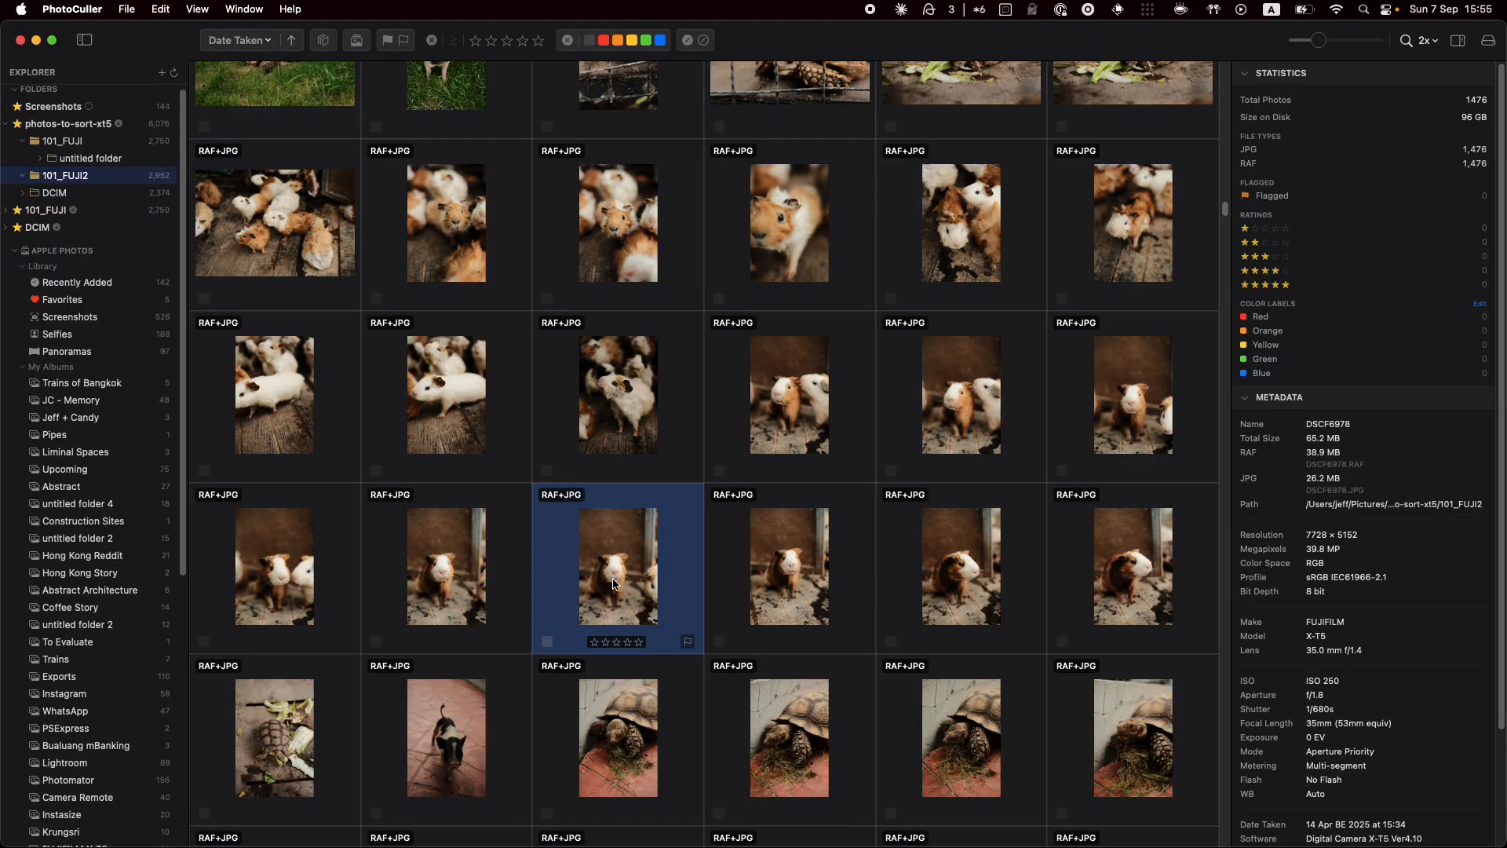
right_click(604, 570)
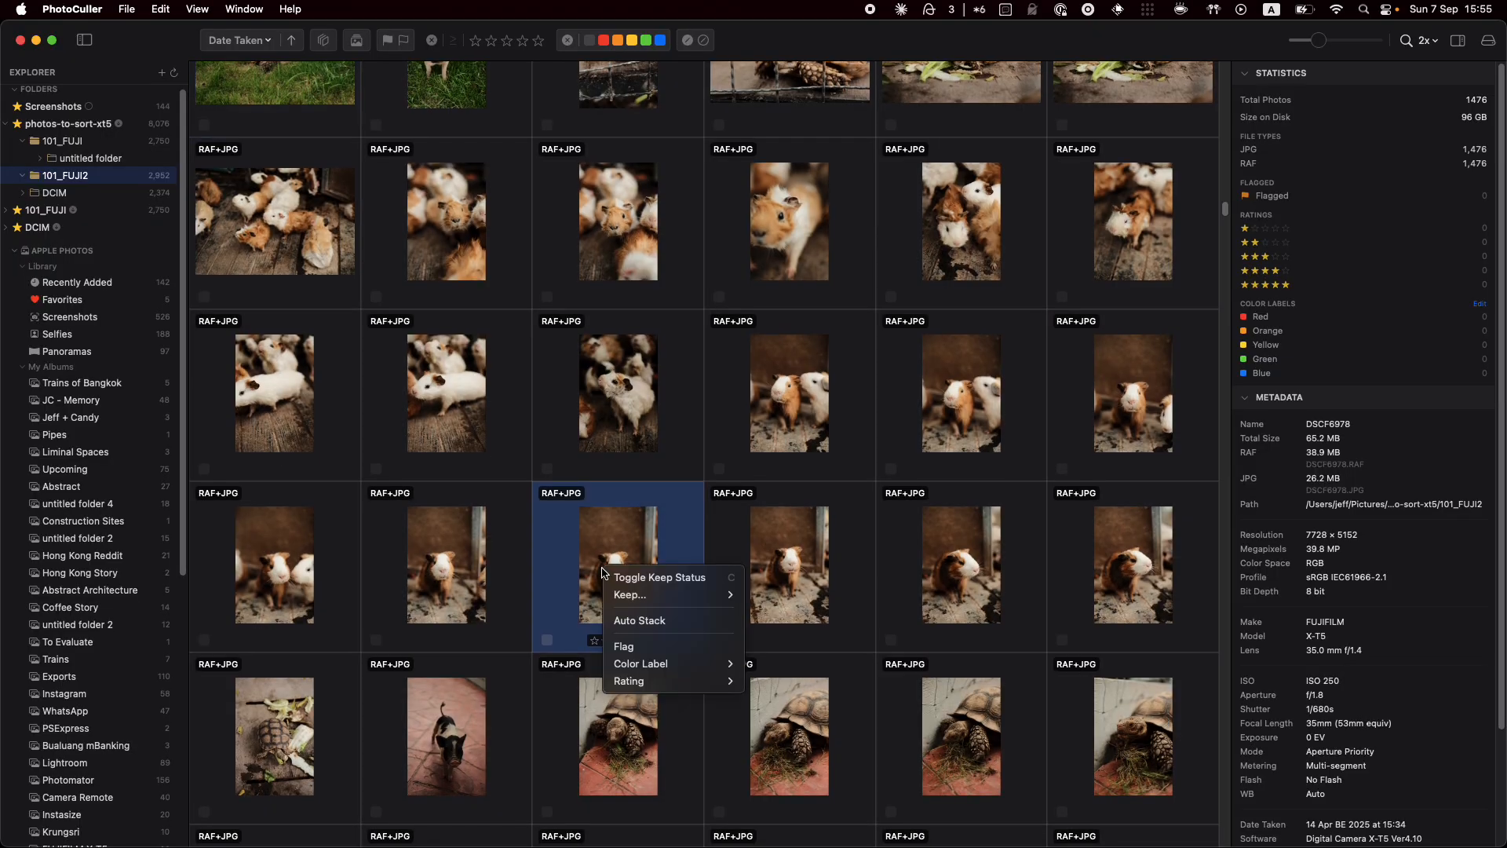
click(639, 621)
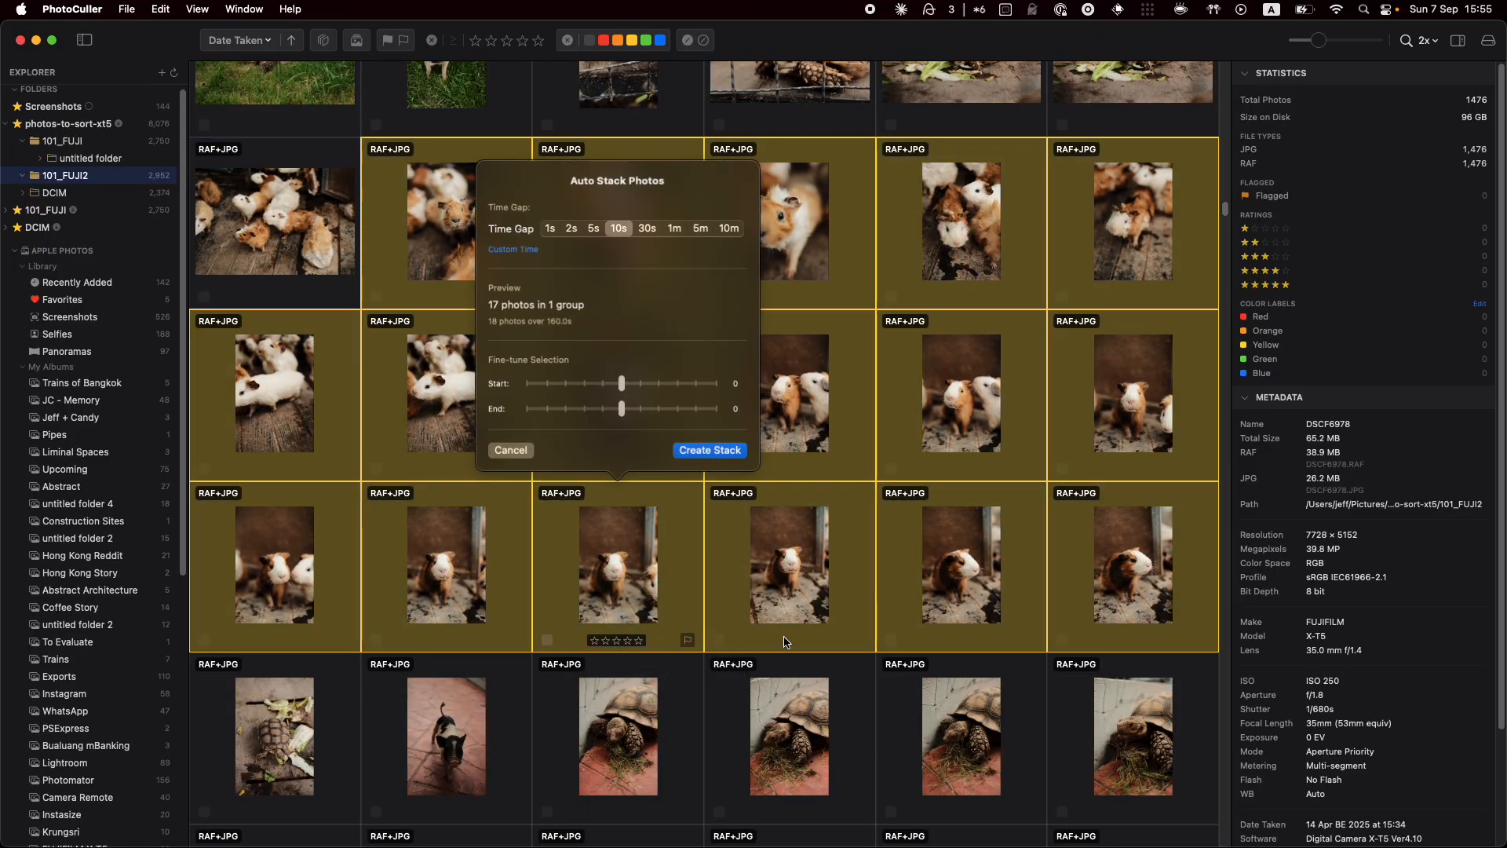
click(593, 230)
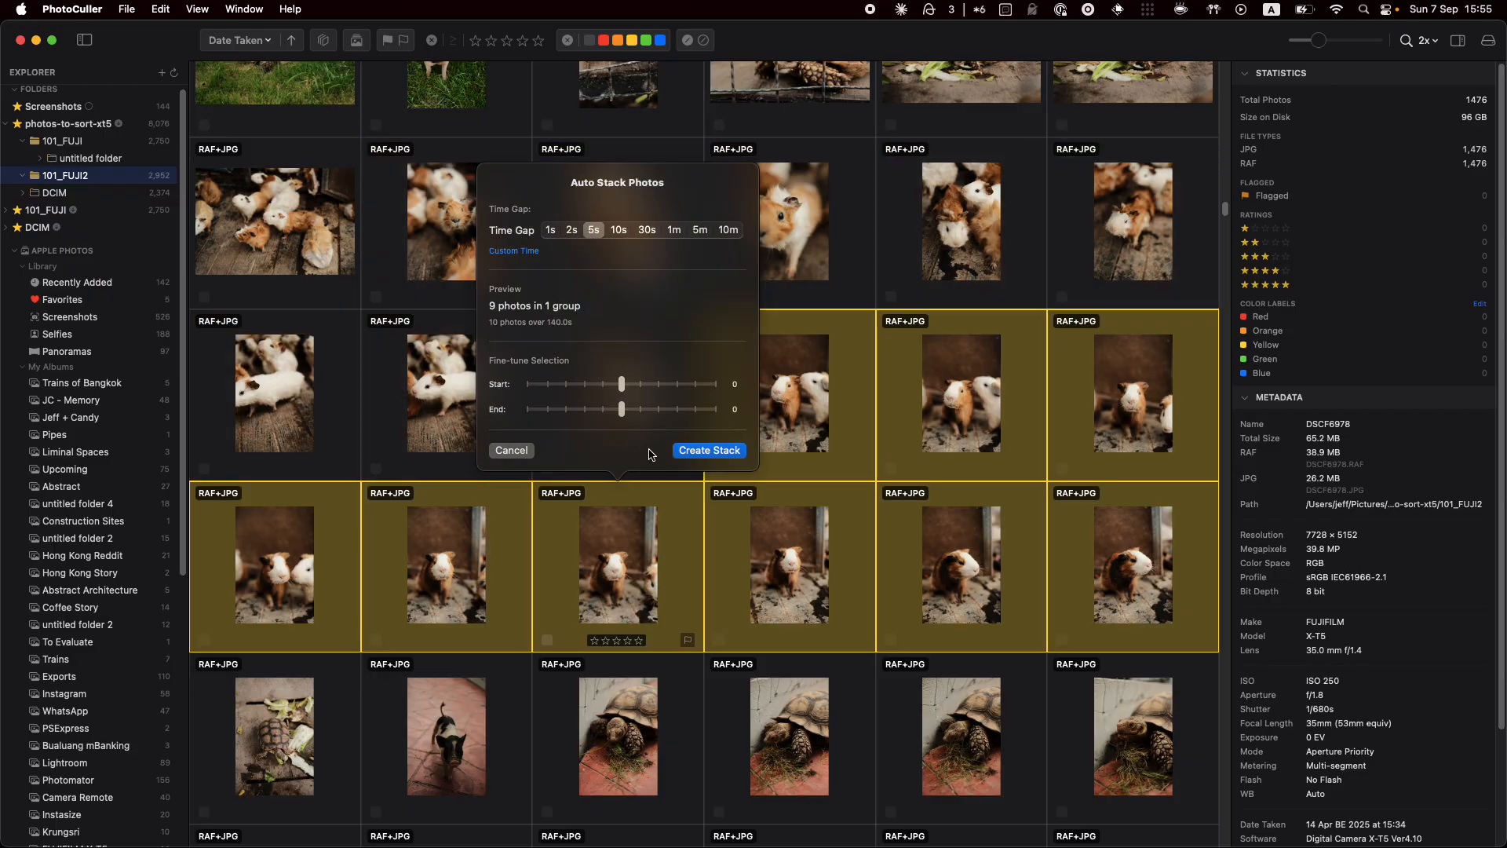
click(717, 450)
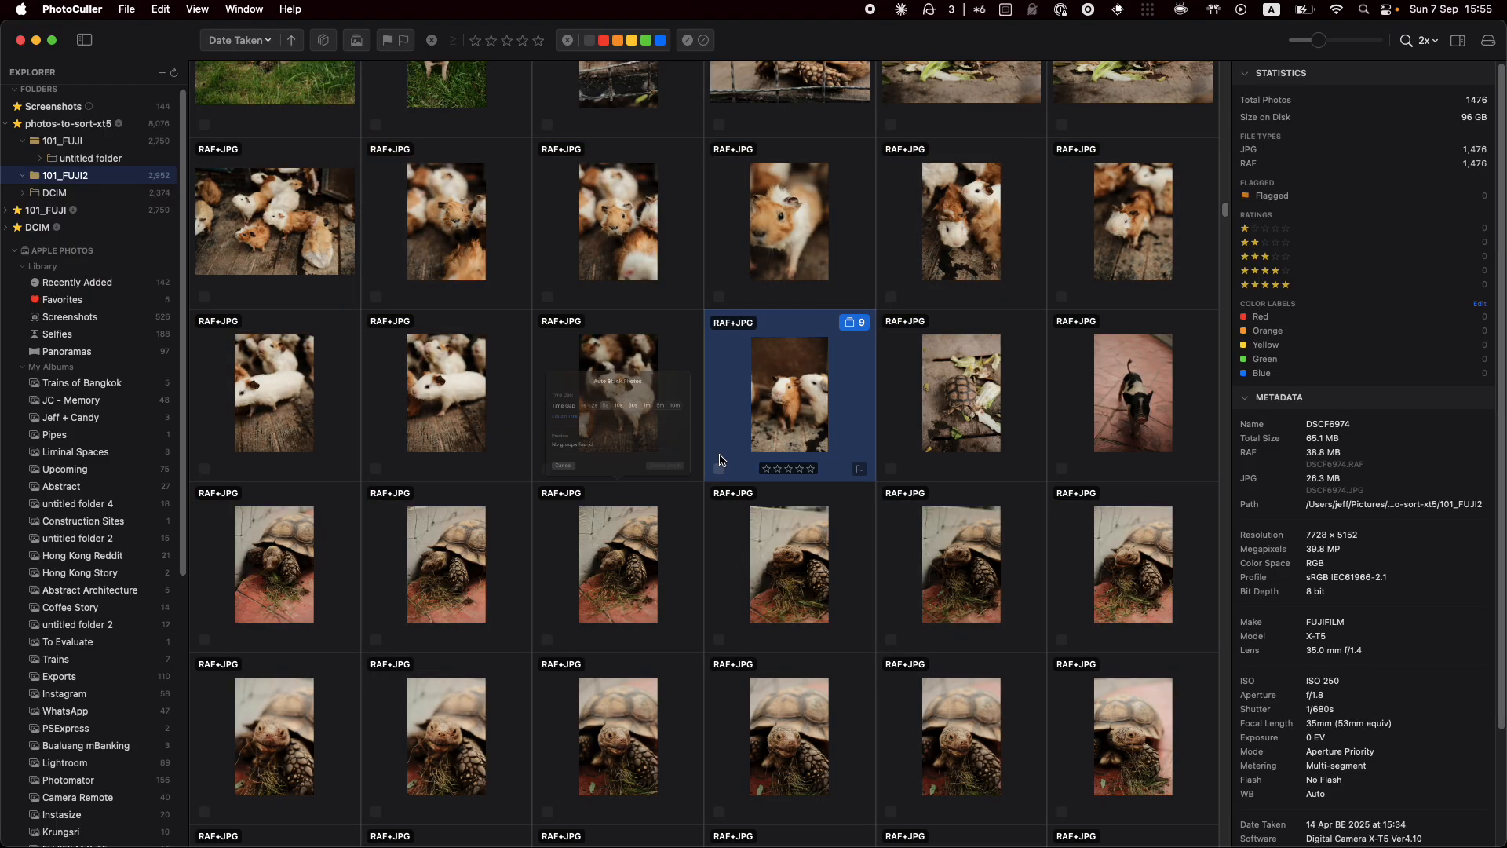
Move shot 7 of 9 to the stack's front, give it a red label and five stars, and collapse
click(851, 307)
click(856, 320)
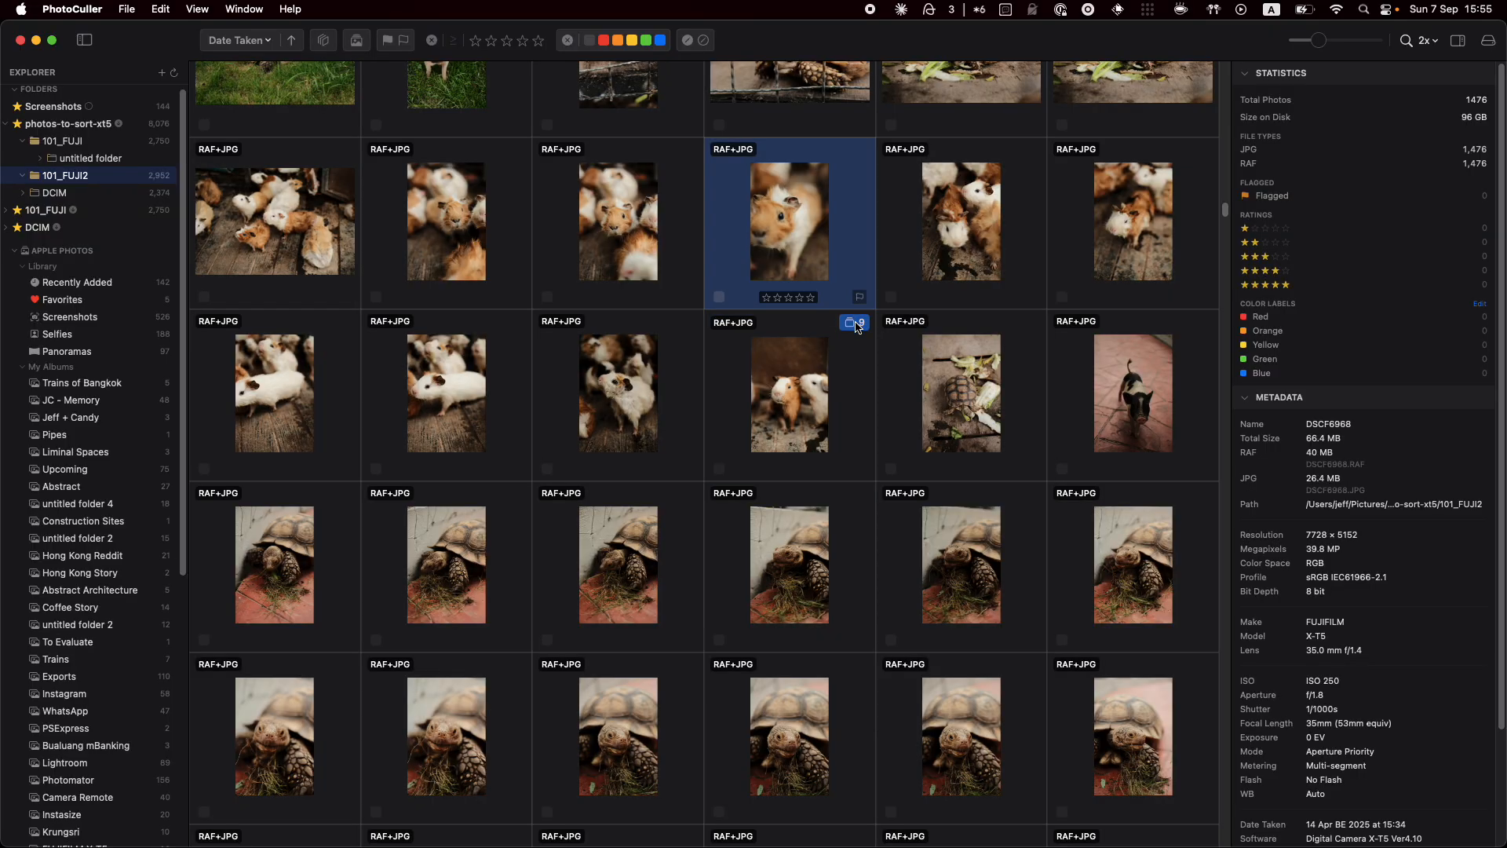
click(818, 572)
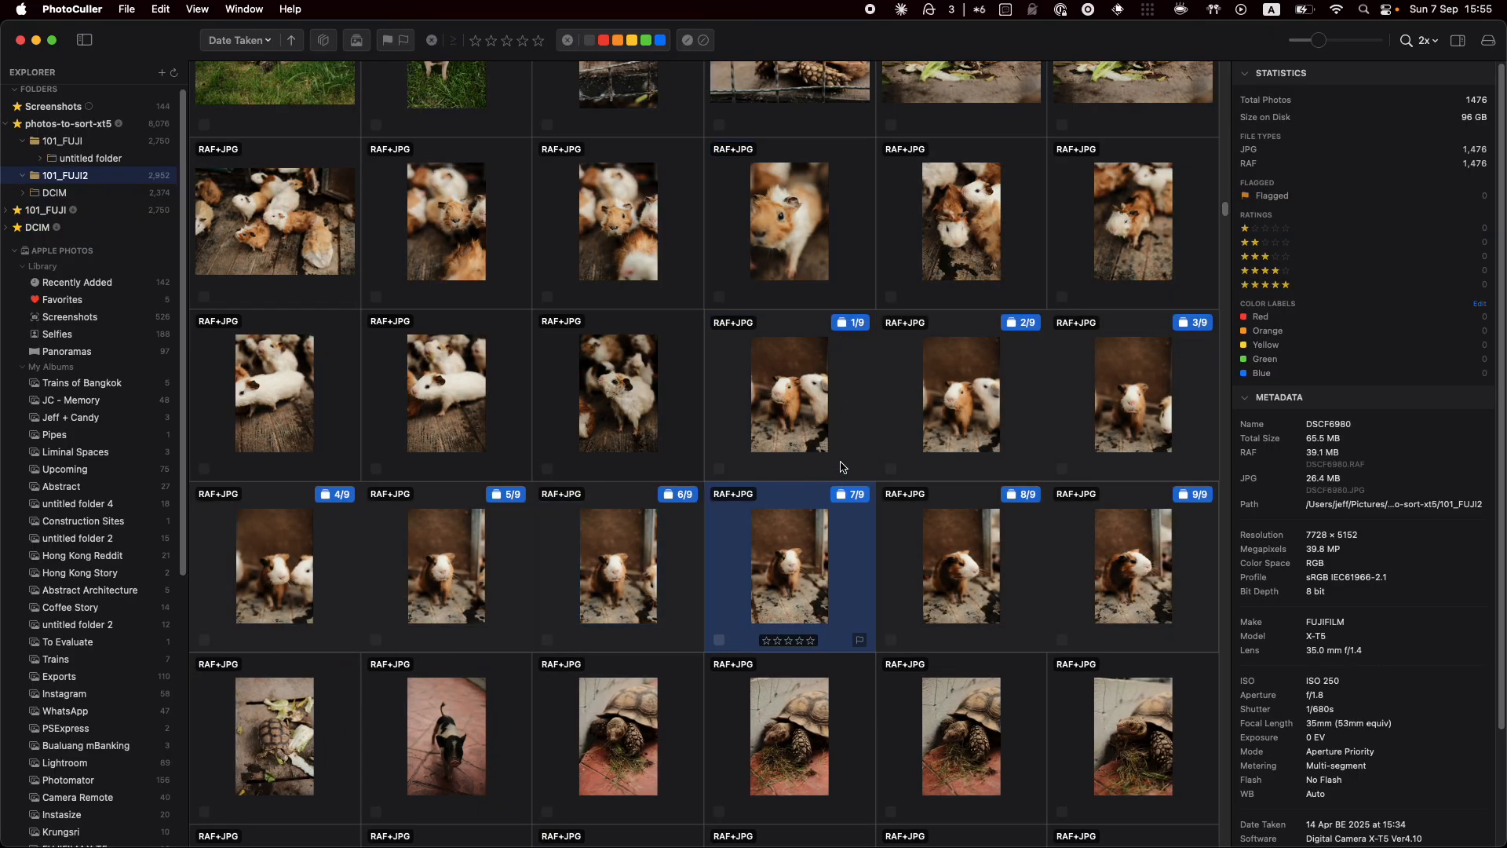
drag(788, 577, 789, 385)
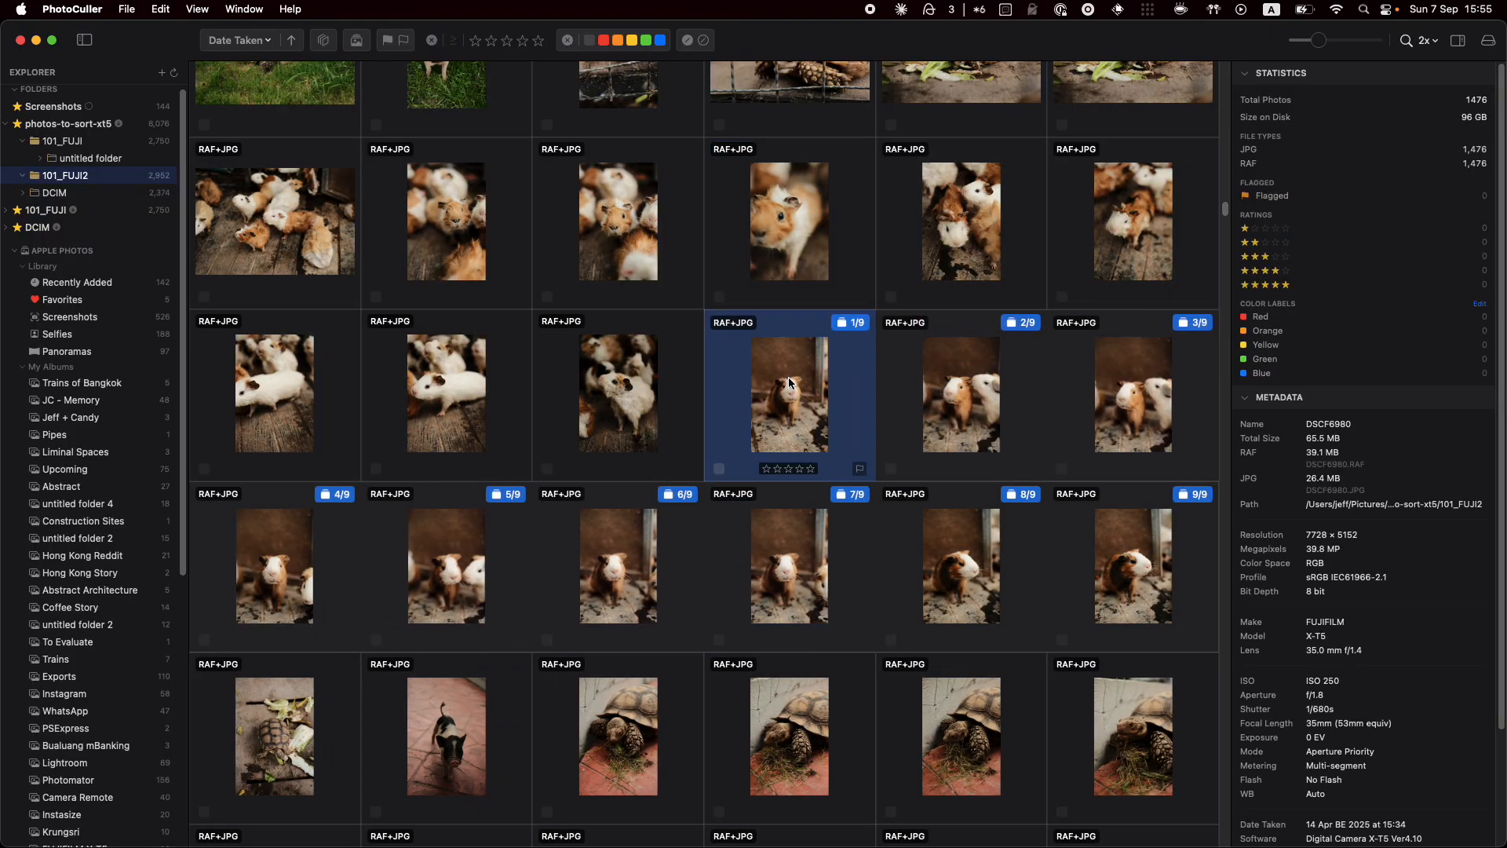
key(6)
key(5)
click(857, 323)
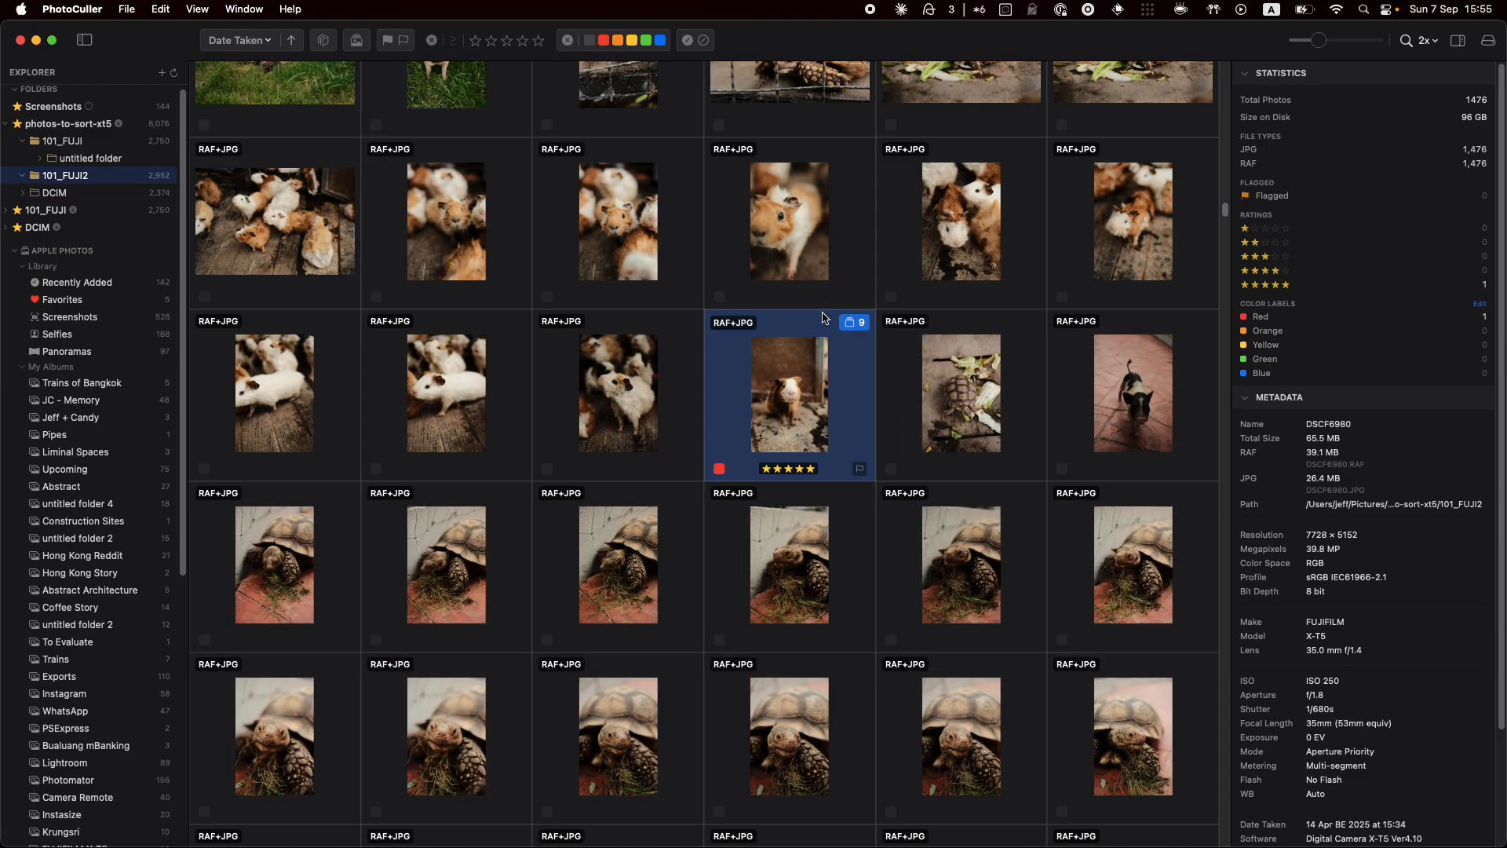
scroll(824, 317, up, 3)
scroll(797, 317, up, 2)
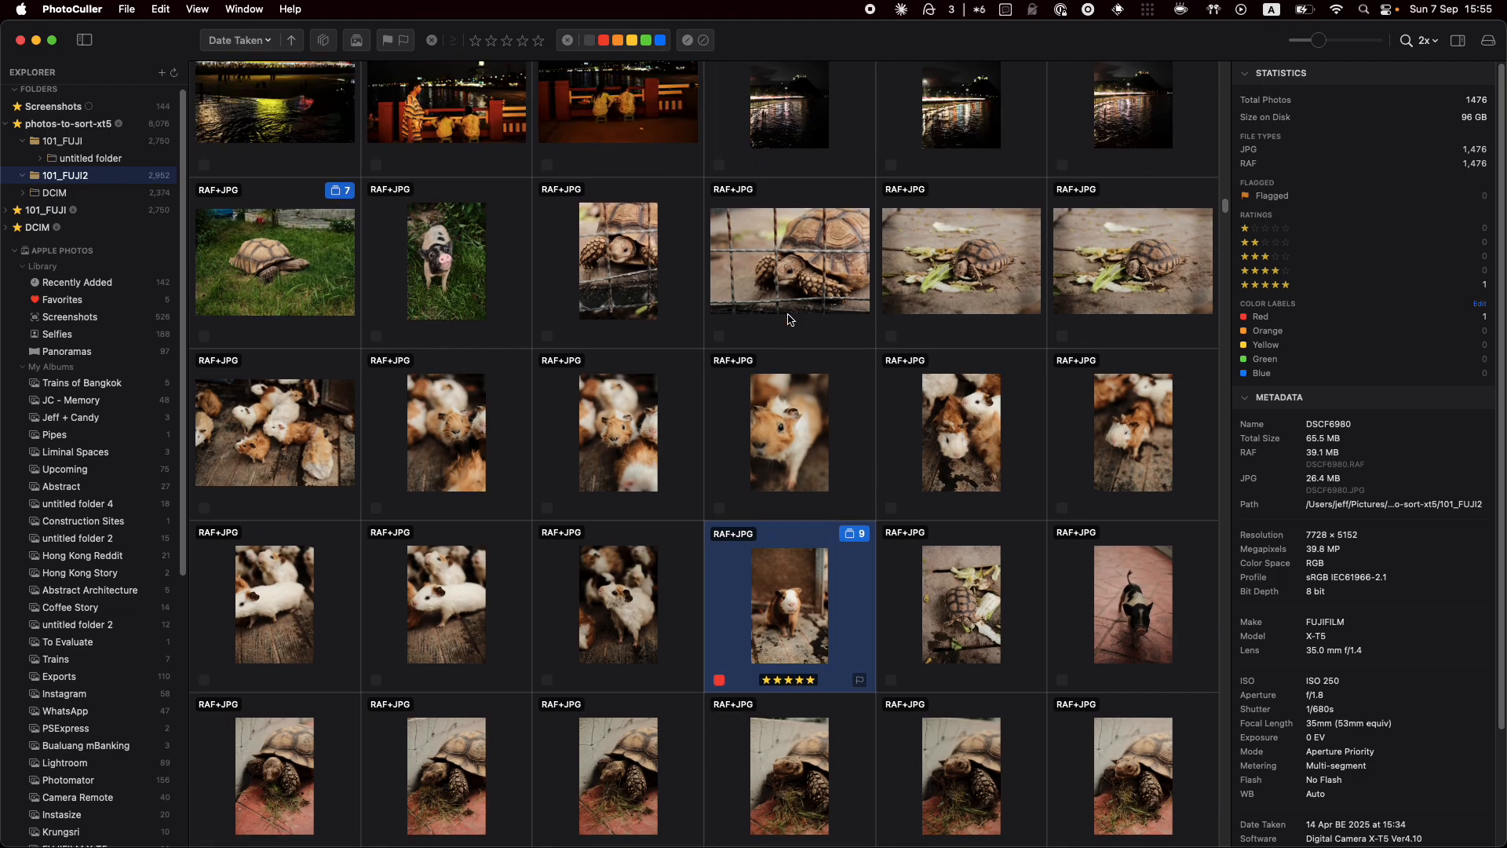
Magnify the tortoise and guinea pig thumbnails with the loupe to check detail
scroll(793, 317, up, 1)
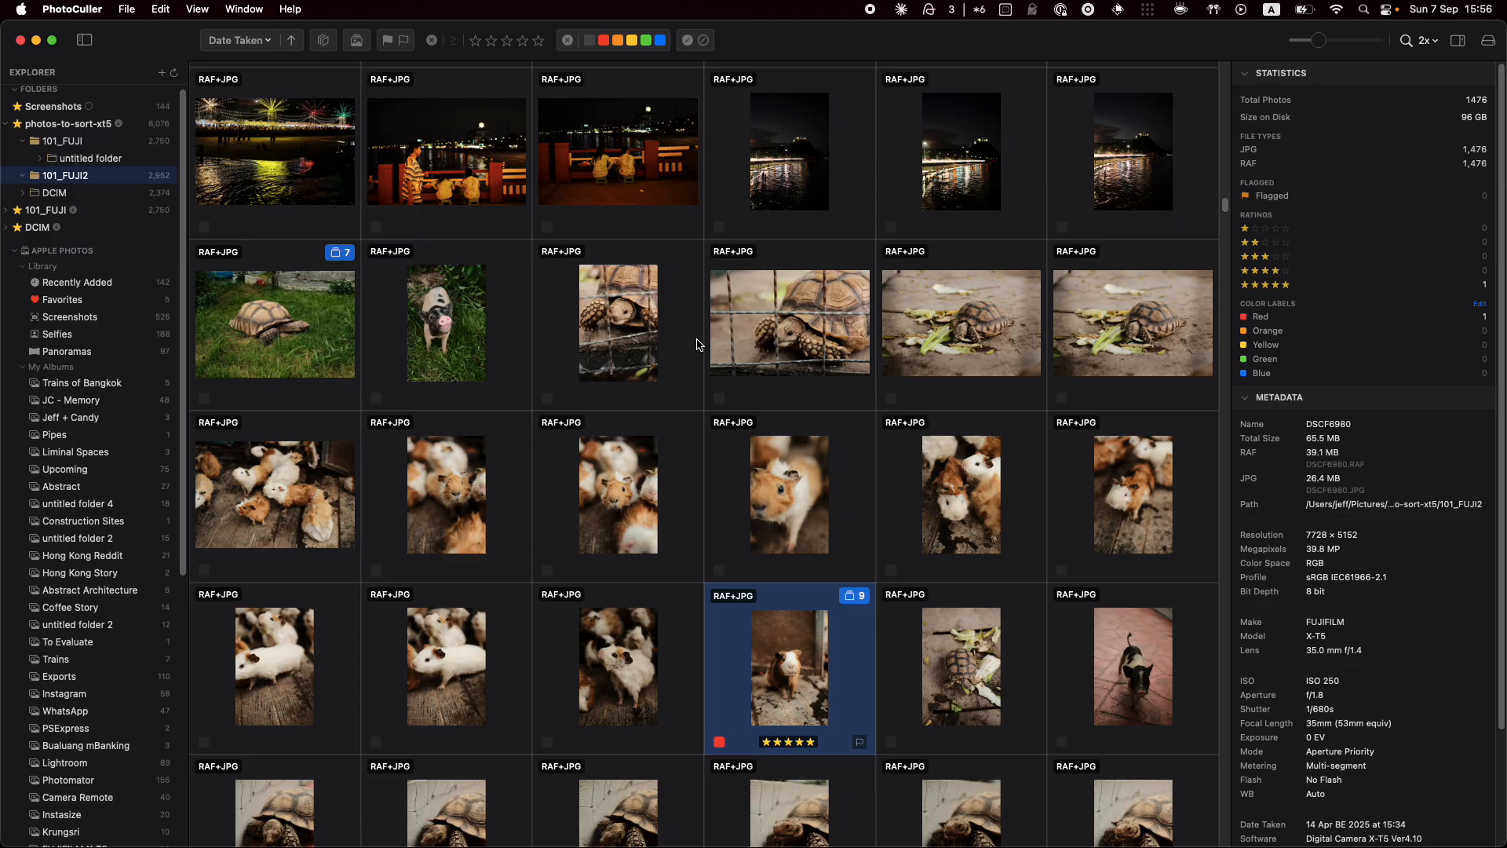
mouse_move(621, 307)
mouse_down()
mouse_move(617, 334)
mouse_move(563, 326)
mouse_move(636, 328)
mouse_move(559, 243)
mouse_move(609, 353)
mouse_move(642, 361)
mouse_move(649, 296)
mouse_move(647, 310)
mouse_up()
drag(783, 343, 793, 341)
drag(919, 361, 971, 335)
drag(621, 502, 617, 509)
Inspect the photos with the magnifier at 10x, then set it to 6x
click(1429, 41)
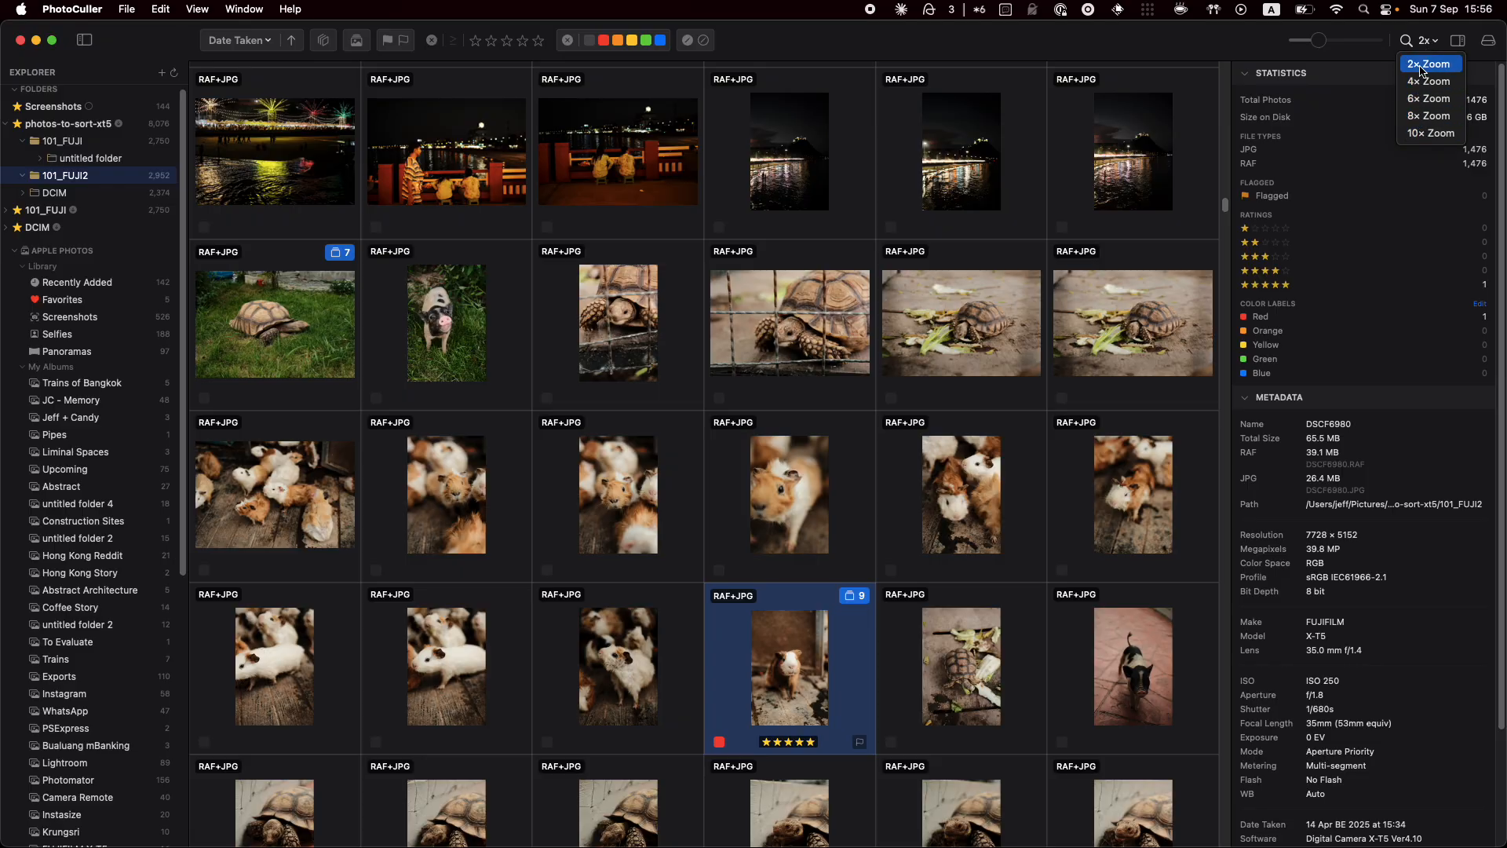
click(1426, 134)
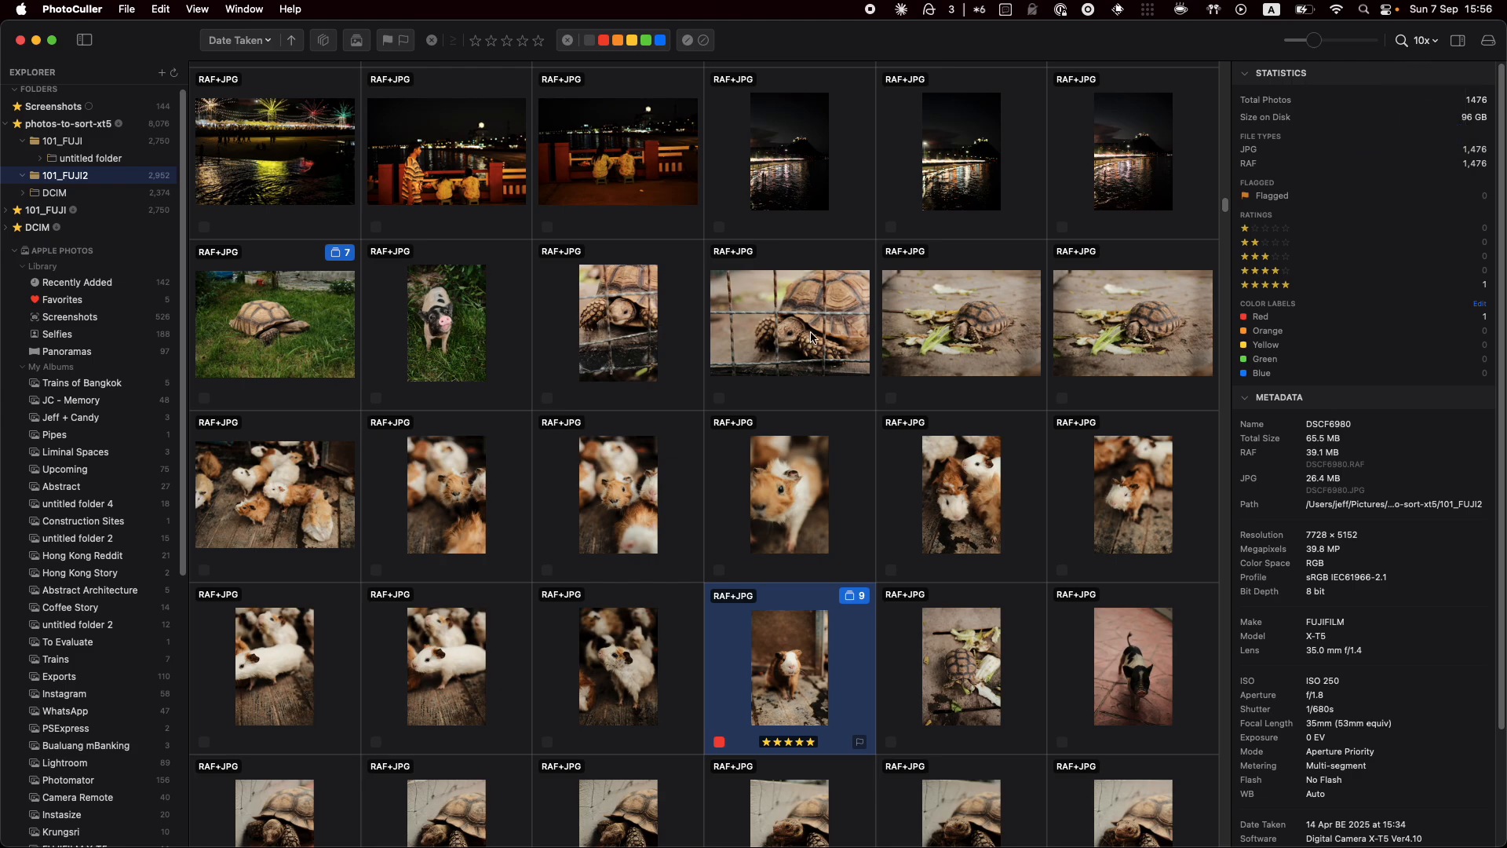
mouse_move(799, 335)
mouse_down()
mouse_move(780, 351)
mouse_move(791, 342)
mouse_up()
mouse_move(611, 518)
mouse_down()
mouse_move(614, 493)
mouse_move(633, 491)
mouse_move(596, 488)
mouse_move(638, 511)
mouse_up()
drag(768, 510, 770, 491)
click(1423, 41)
click(1422, 88)
mouse_move(622, 530)
mouse_down()
mouse_move(640, 482)
mouse_move(620, 505)
mouse_up()
Edit the colour labels so Red reads Rejects and Yellow reads Duplicates, choosing Keep Temporary
click(1475, 304)
click(1271, 316)
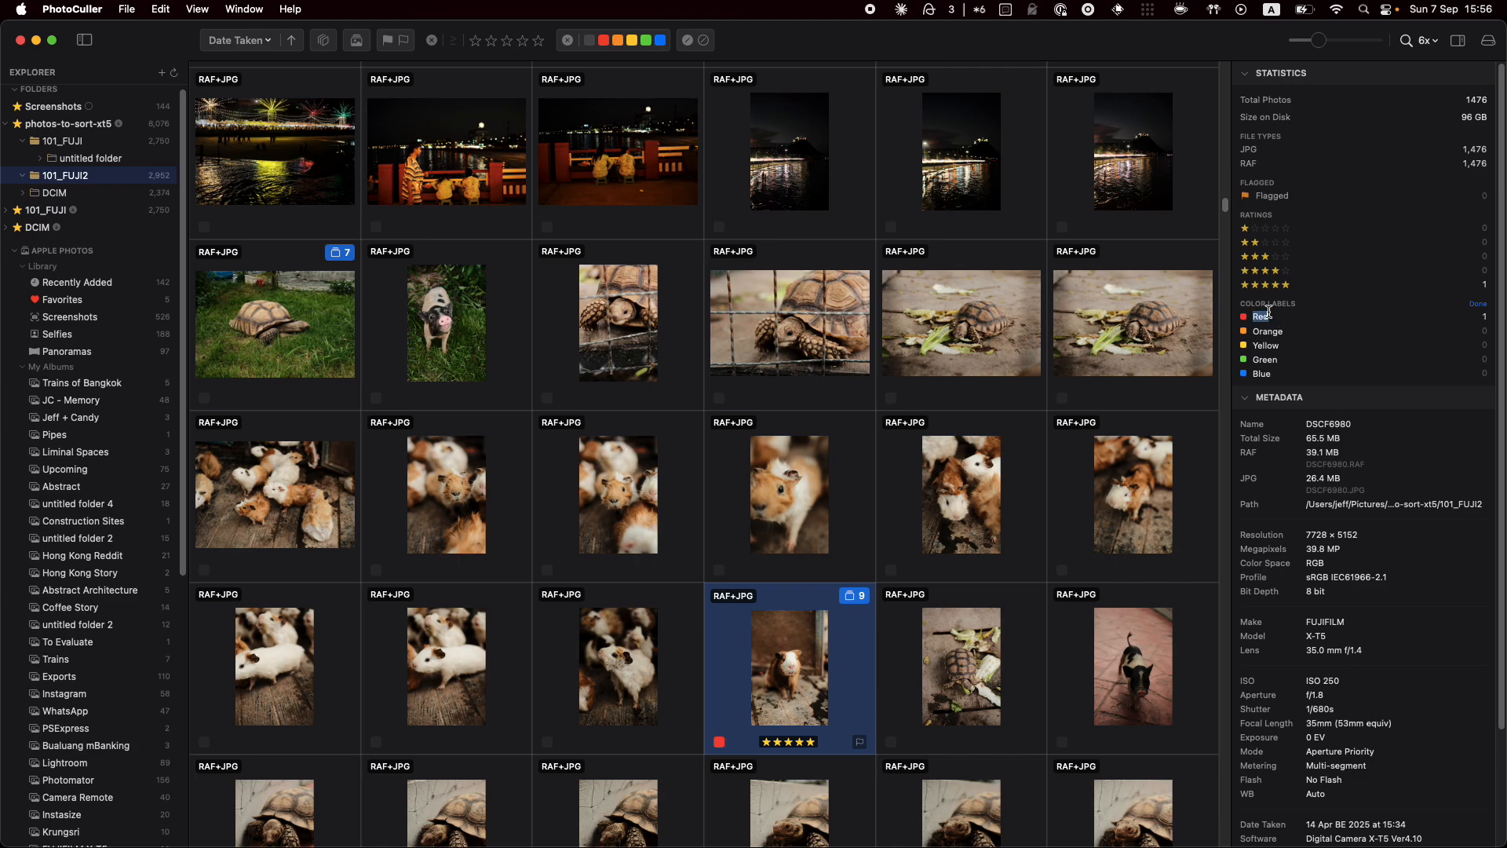
text(R)
click(1273, 345)
text(Duplicates)
click(1477, 307)
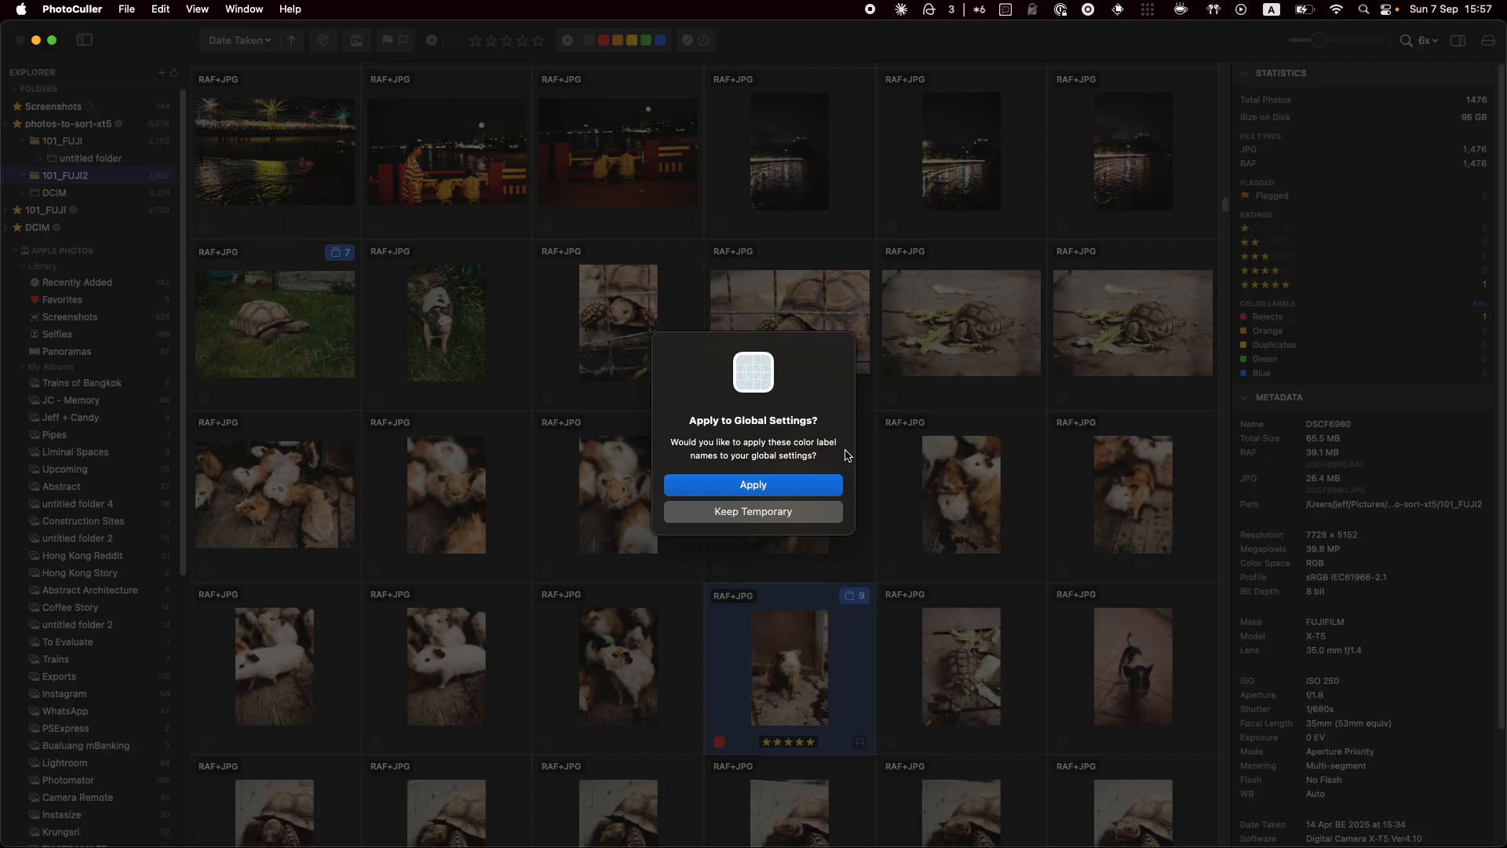
click(770, 512)
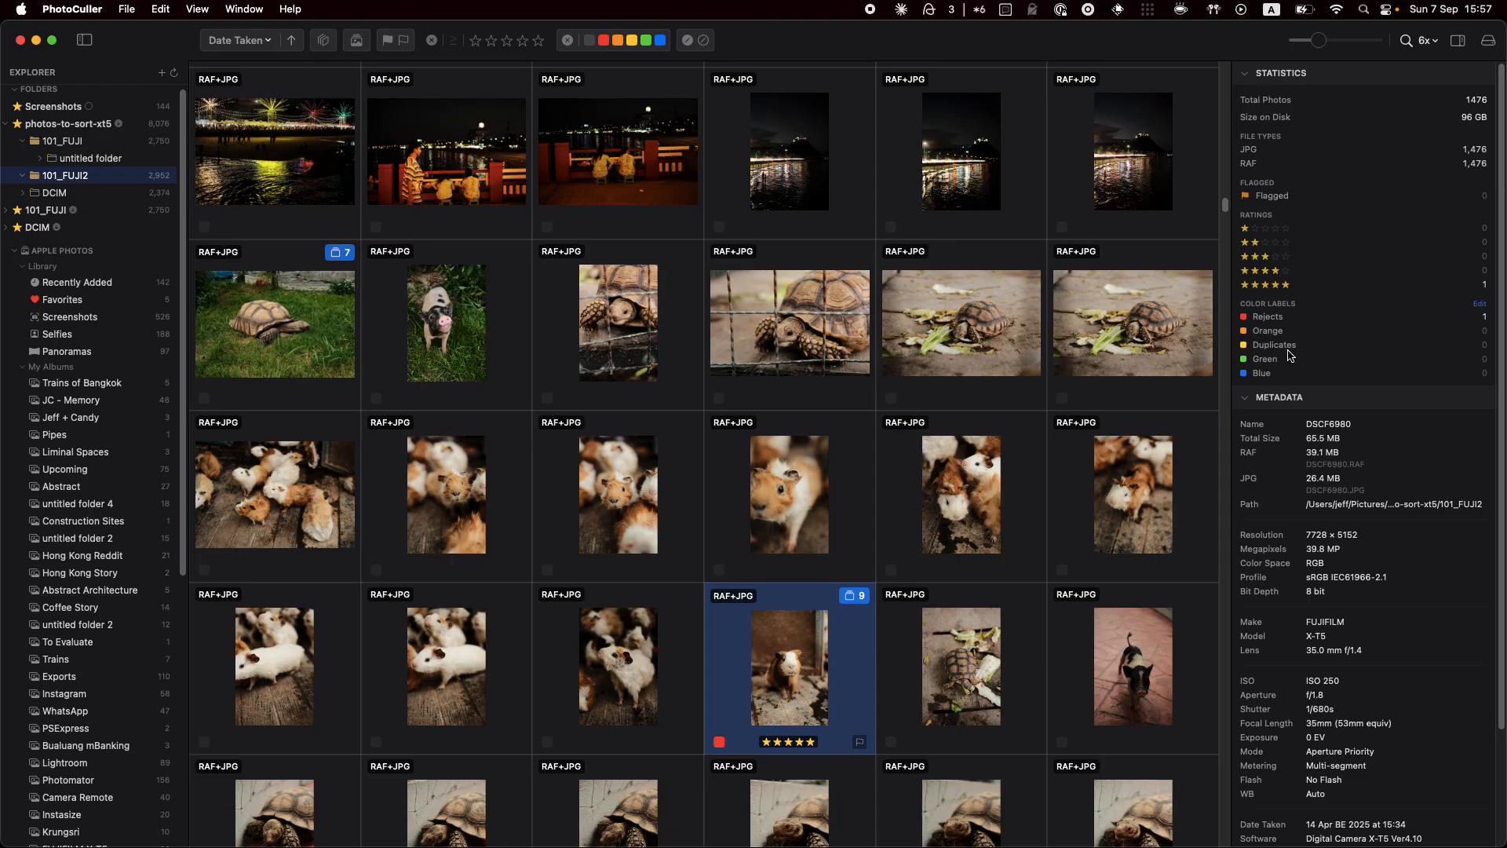
Scroll to Creator Information and start editing the guinea-pig cover shot's Artist field
scroll(1350, 453, down, 3)
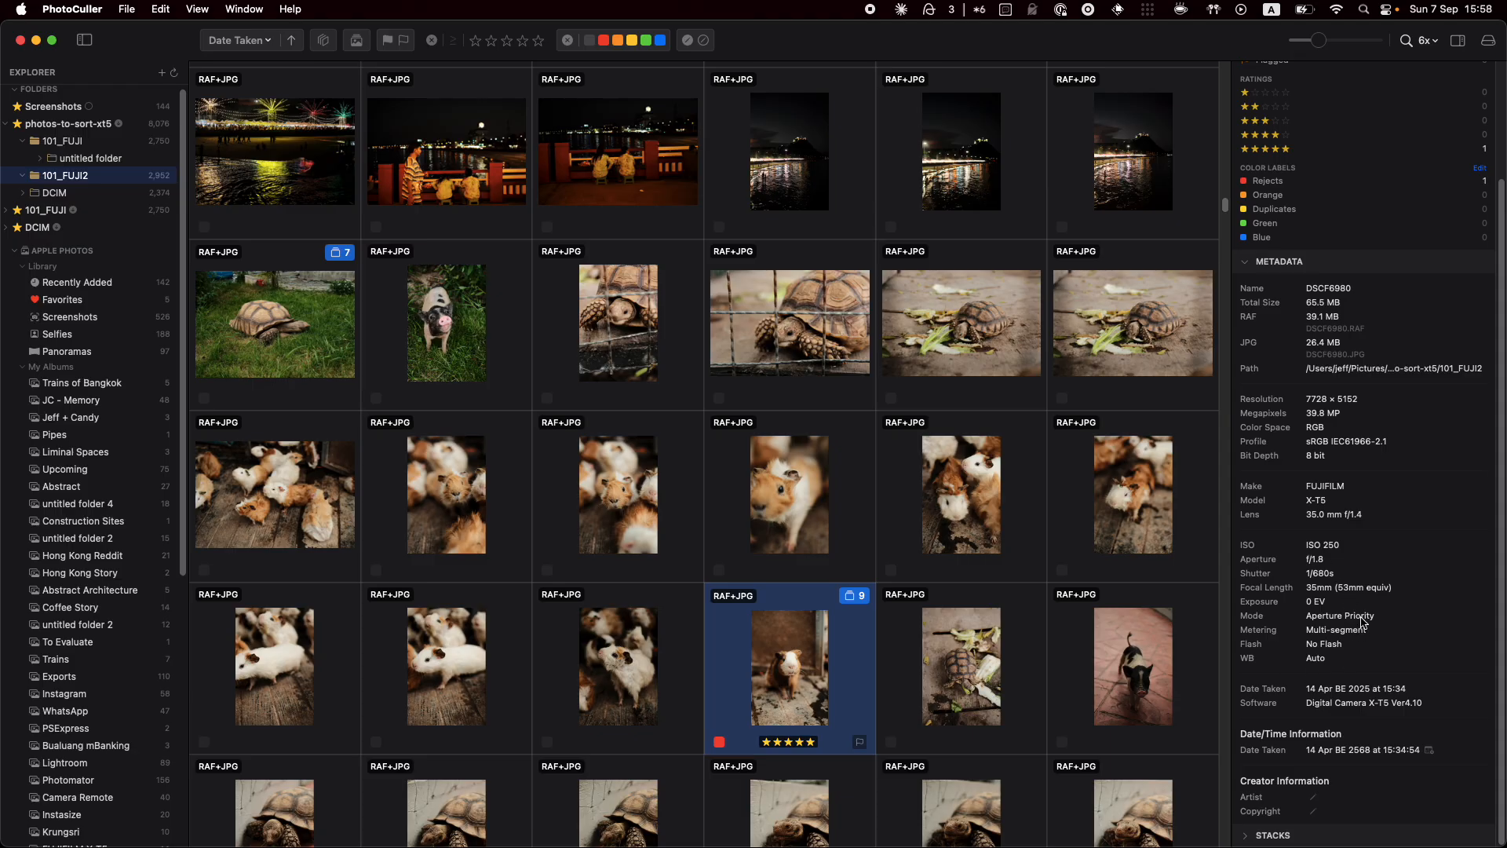
scroll(1359, 741, up, 1)
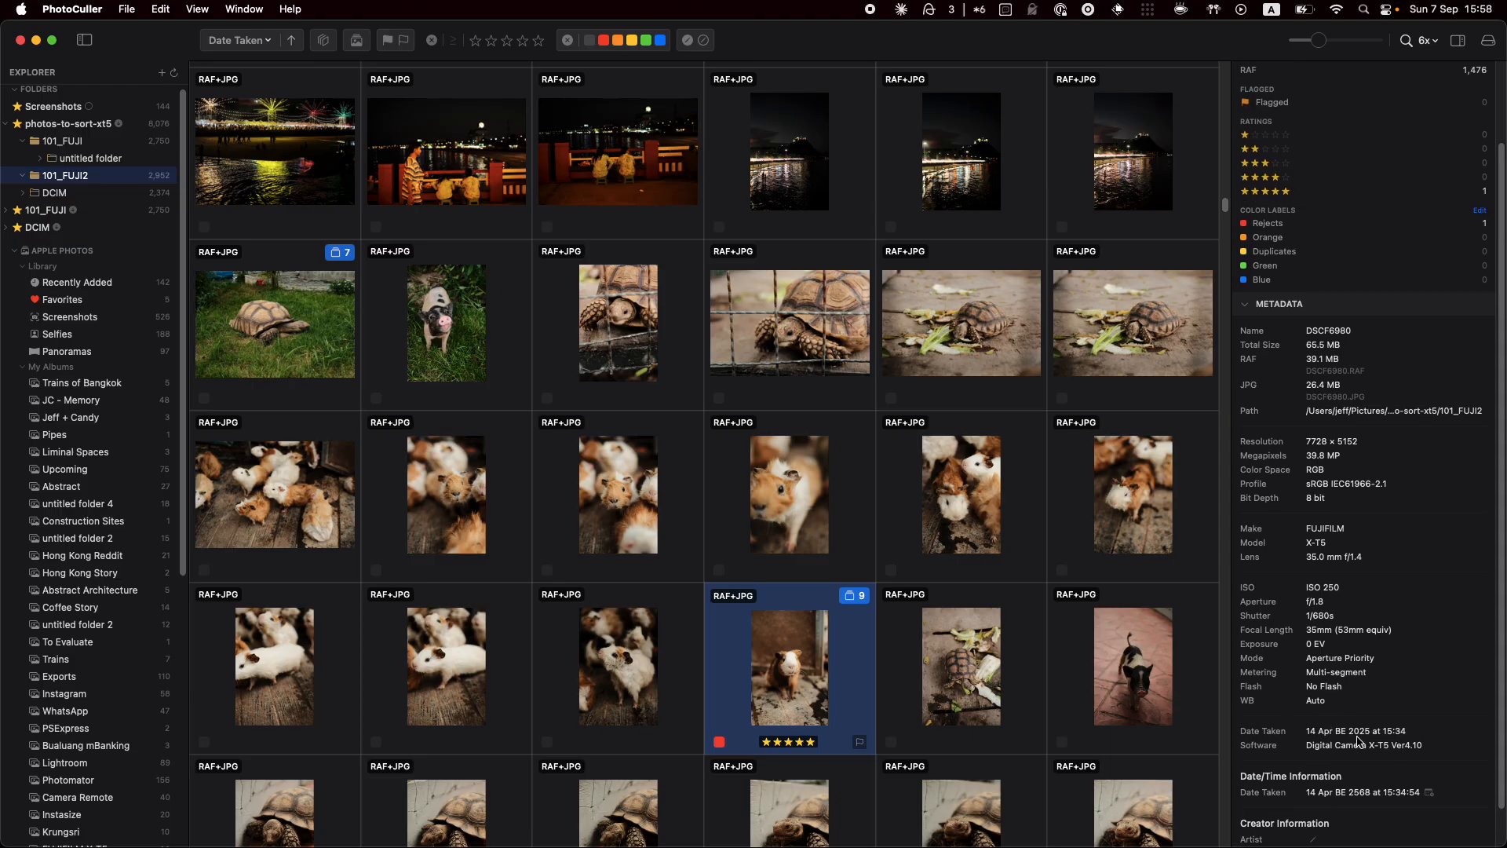
scroll(1358, 740, down, 1)
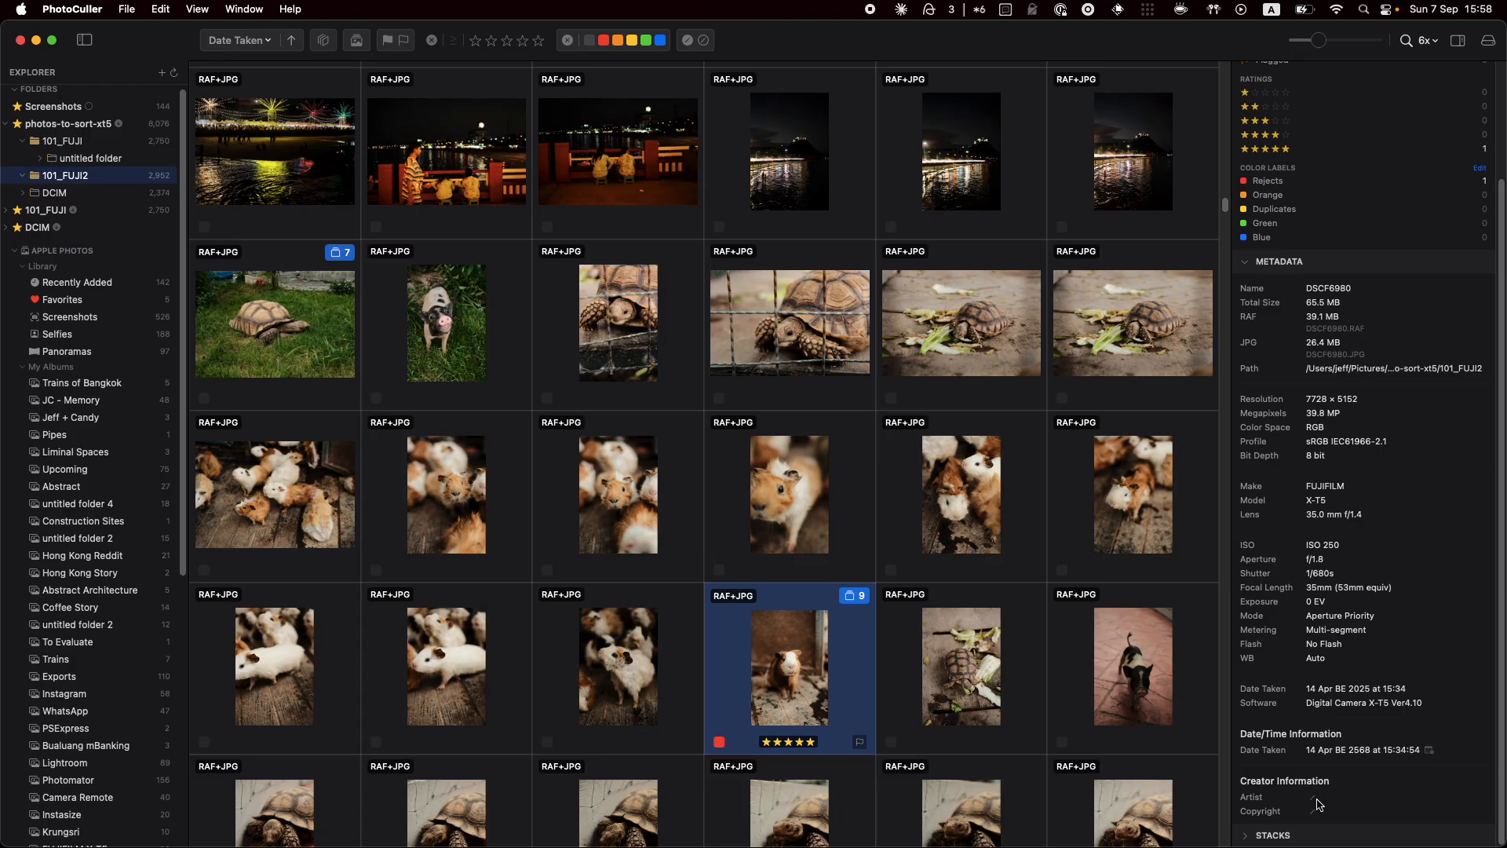
click(1314, 798)
Save the photographer's name as the cover shot's Artist, then open its date-taken editor
text(Jeff)
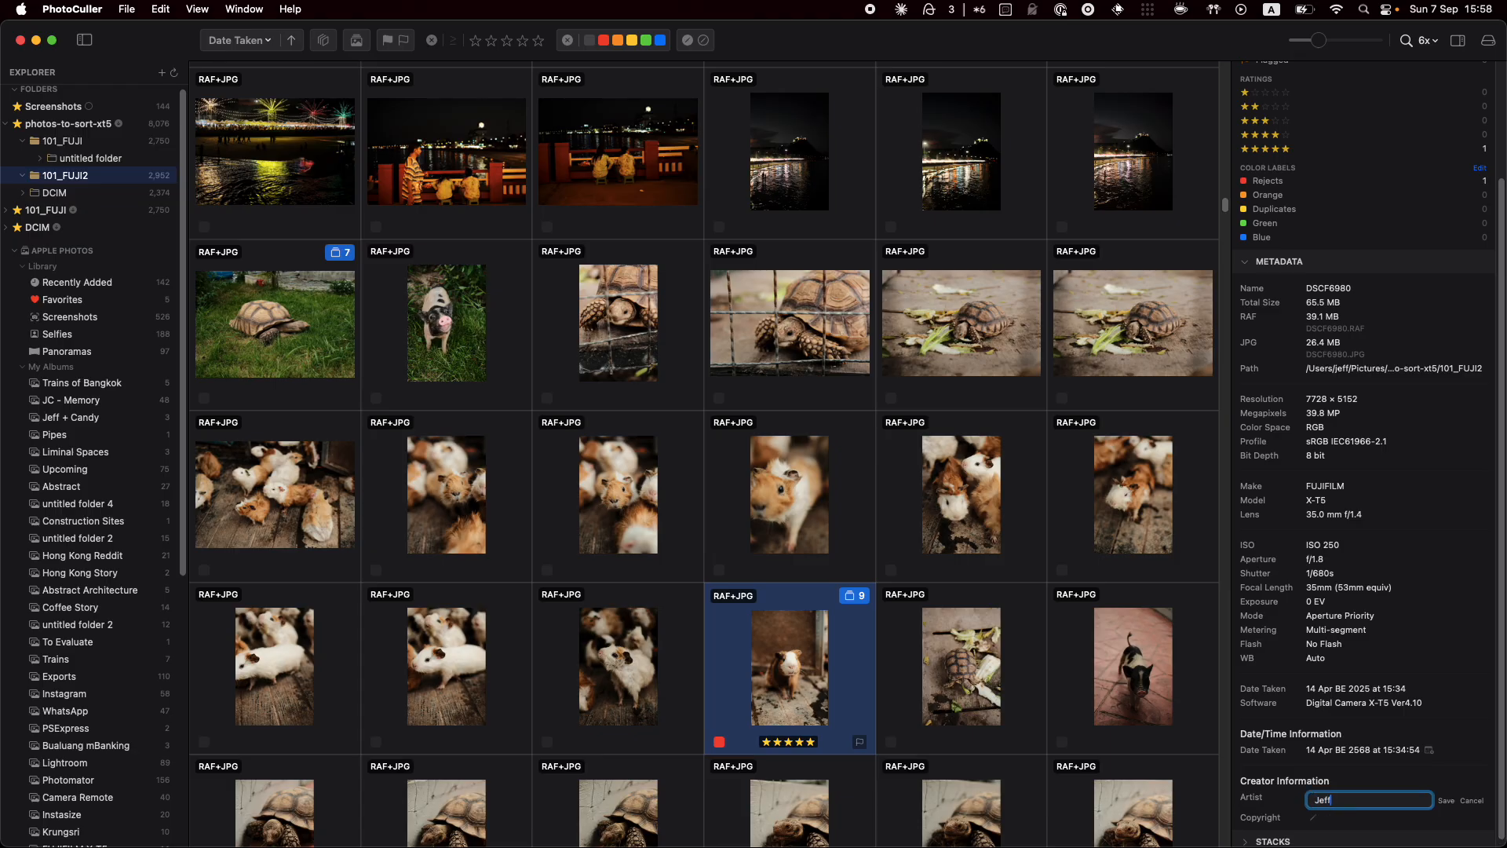
key(Return)
scroll(1278, 765, down, 2)
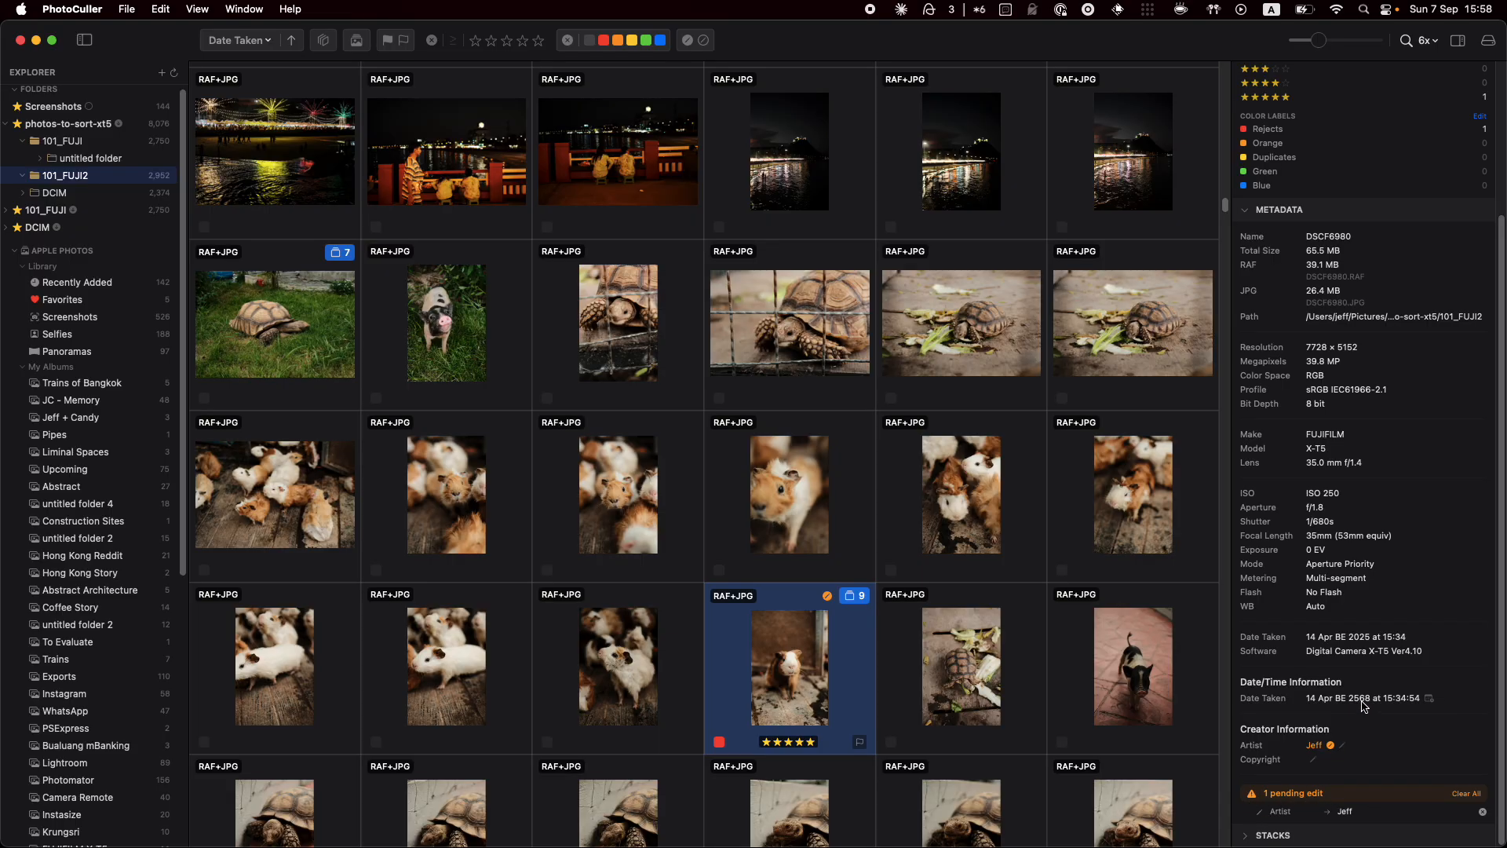
click(1429, 699)
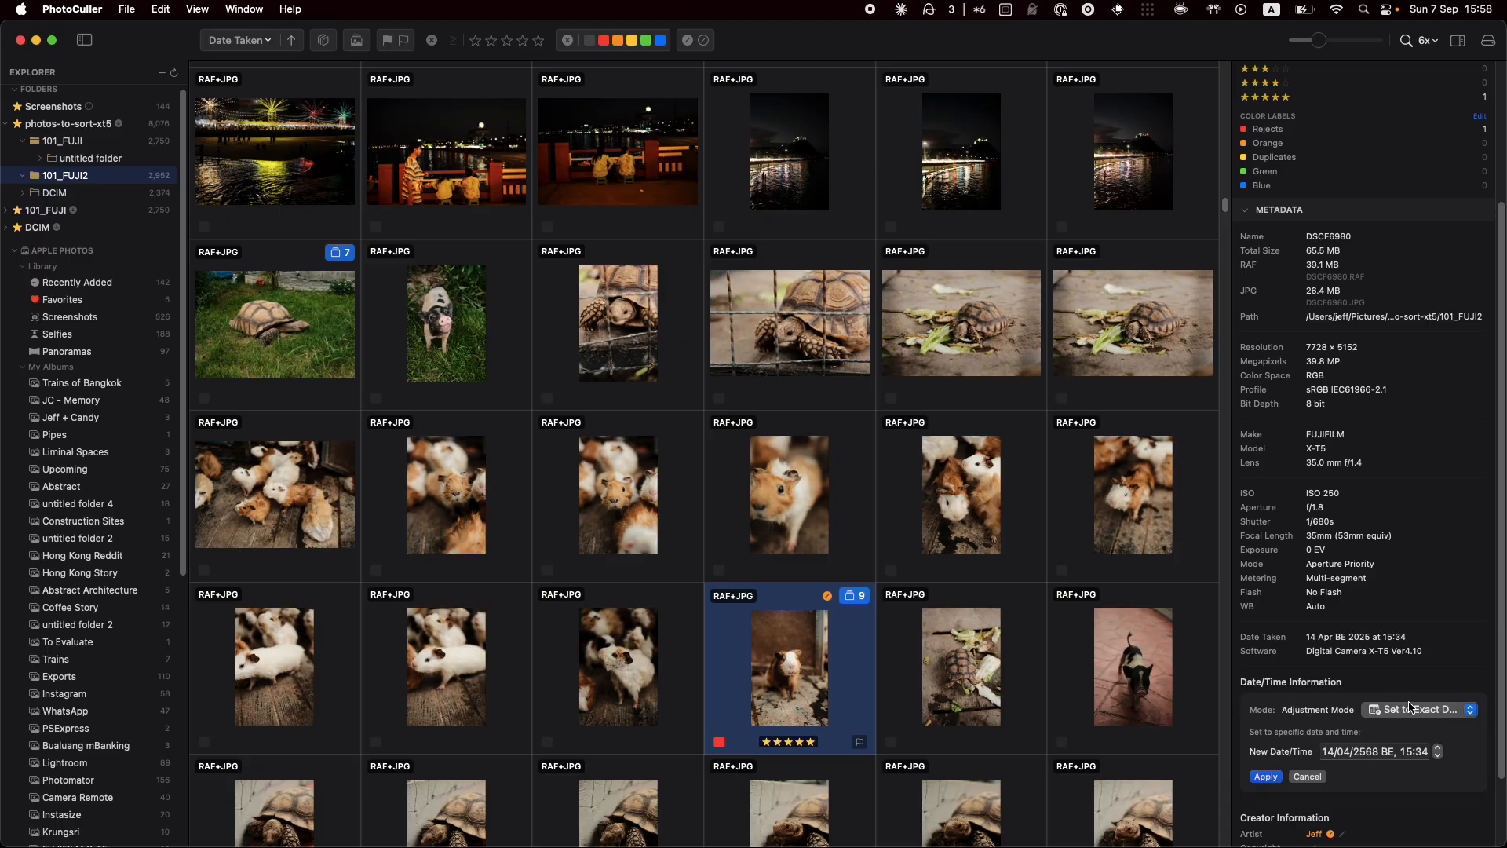
click(1413, 716)
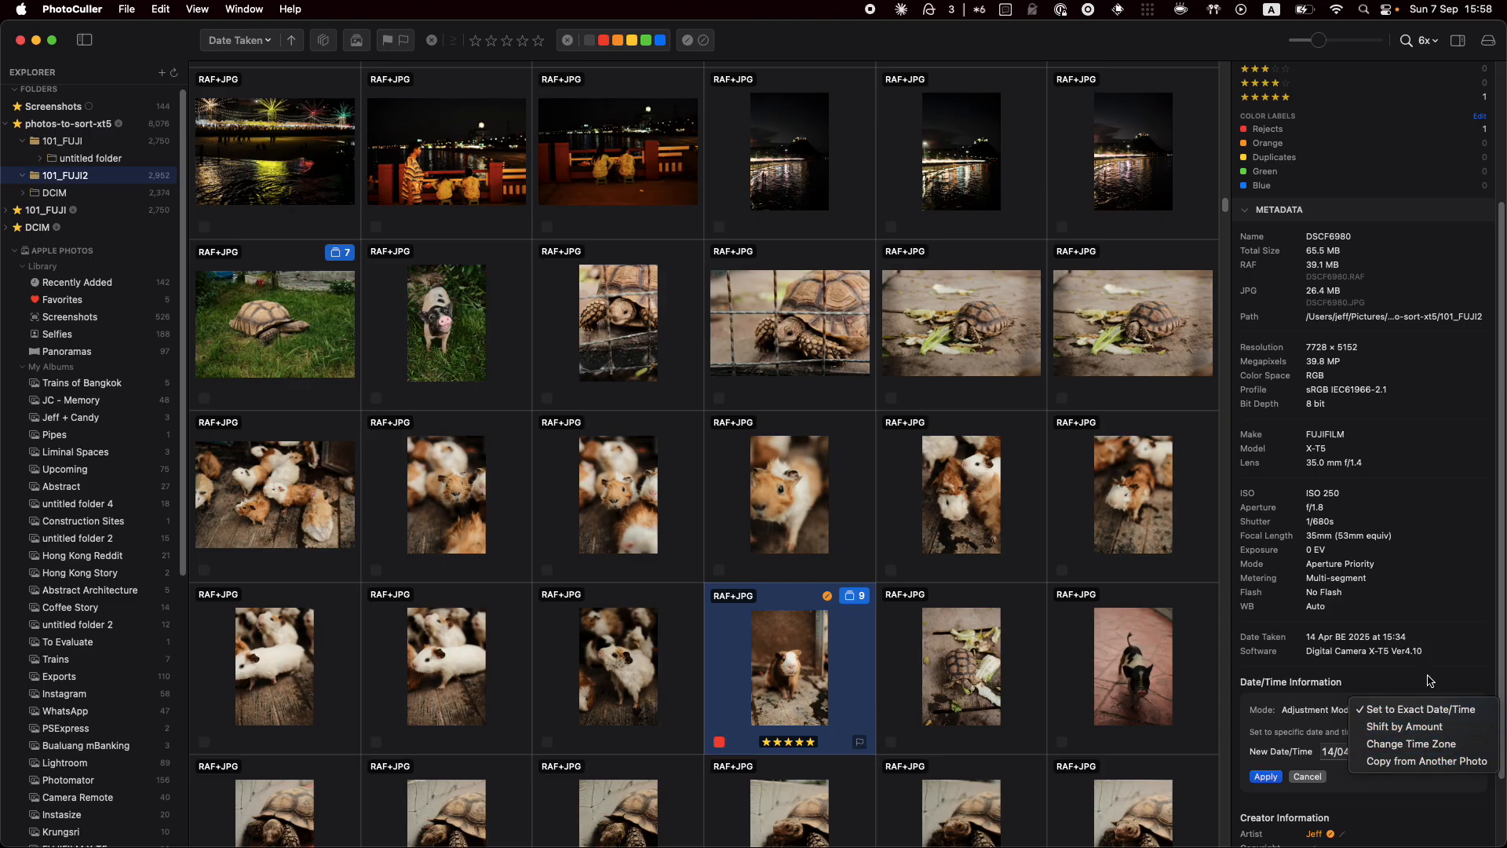
click(1412, 711)
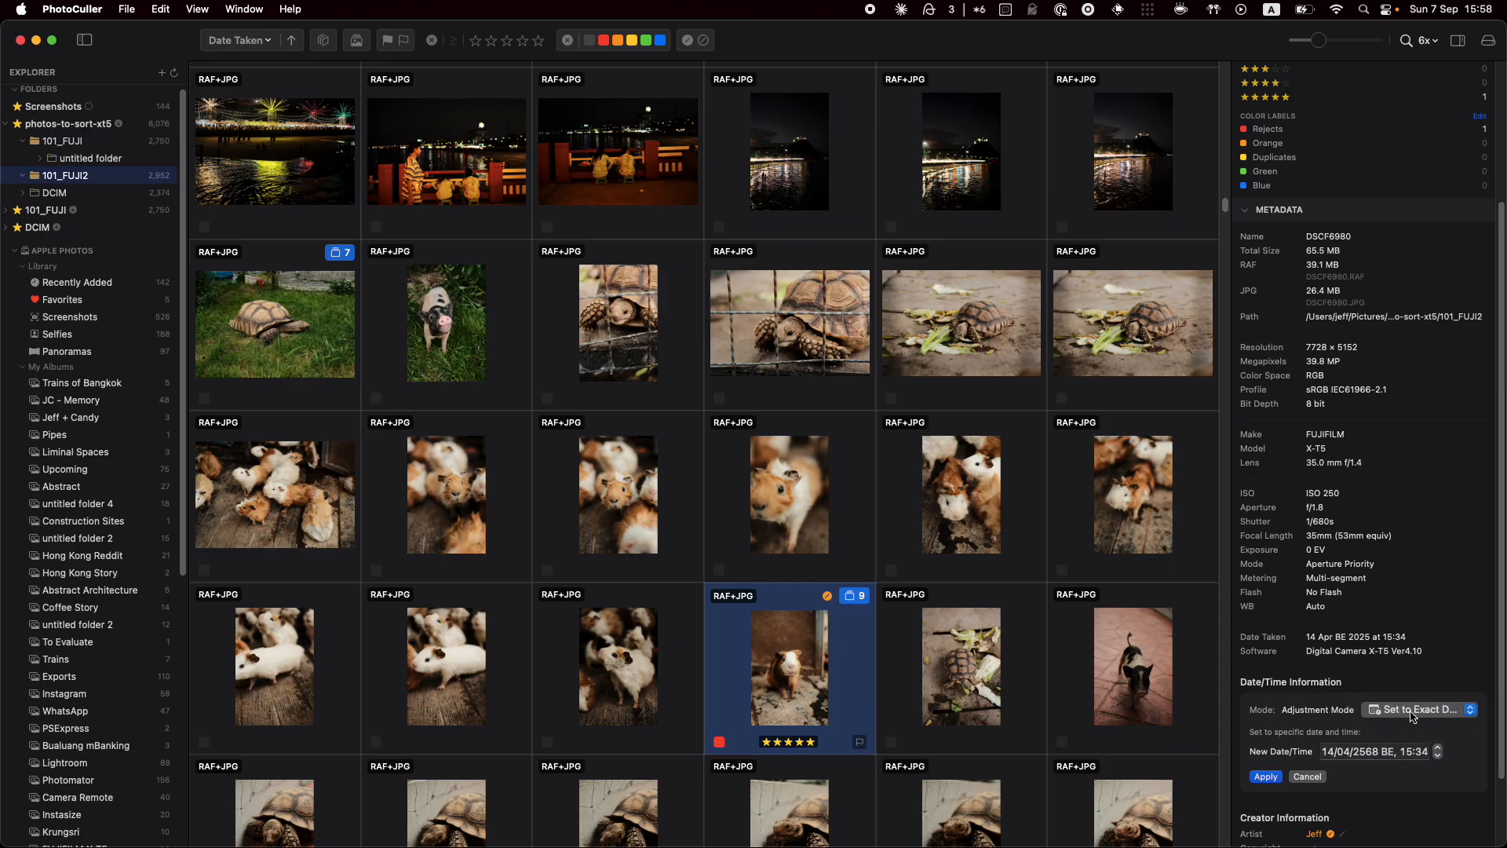
click(1306, 777)
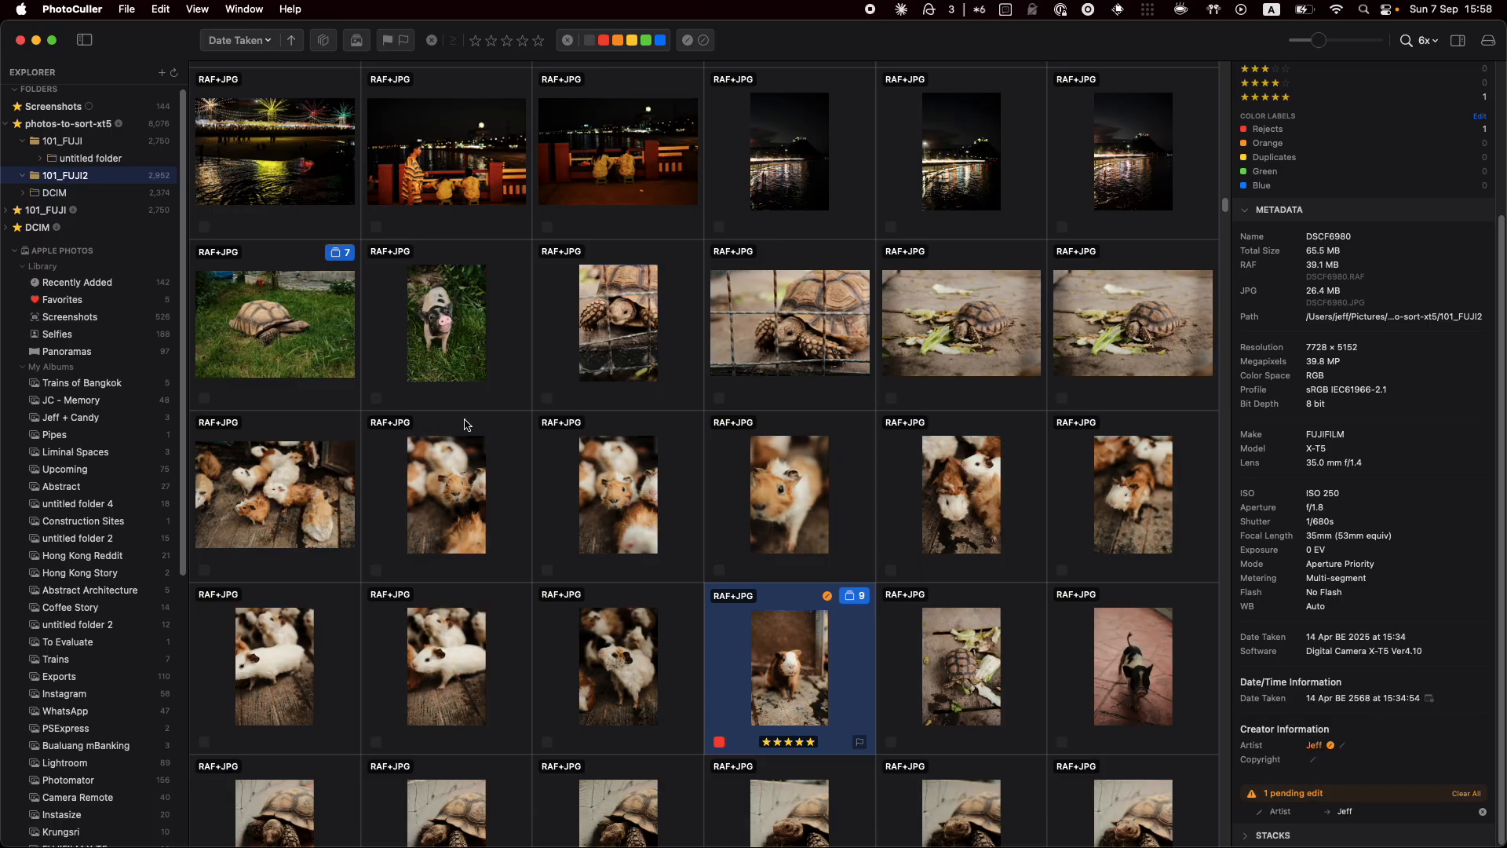
click(332, 486)
Select the five third-row guinea pig photos, cancel a batch date adjustment, and open batch metadata editing
shift+click(1000, 523)
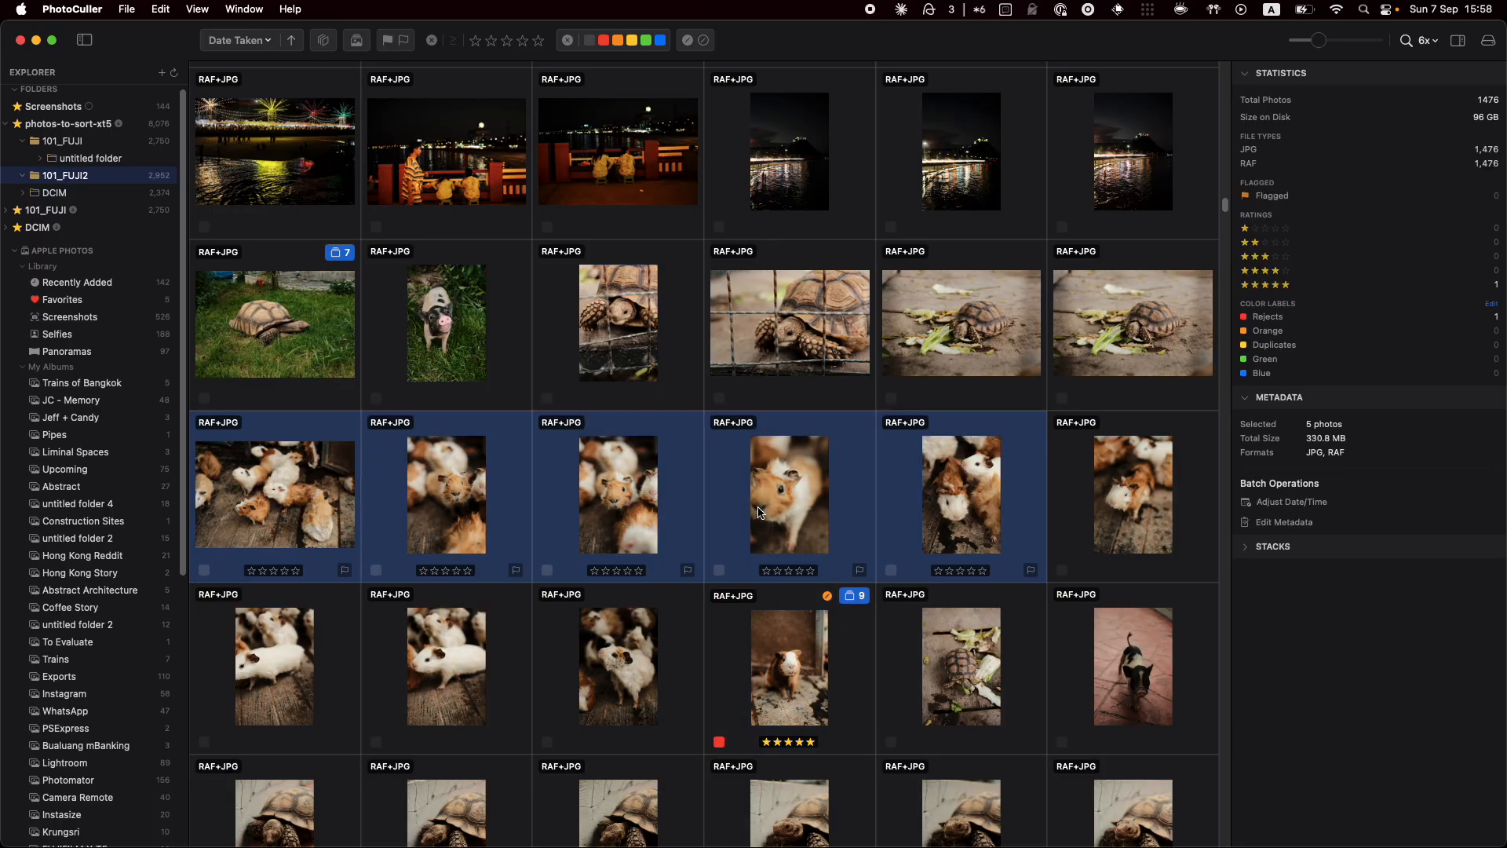
click(1288, 503)
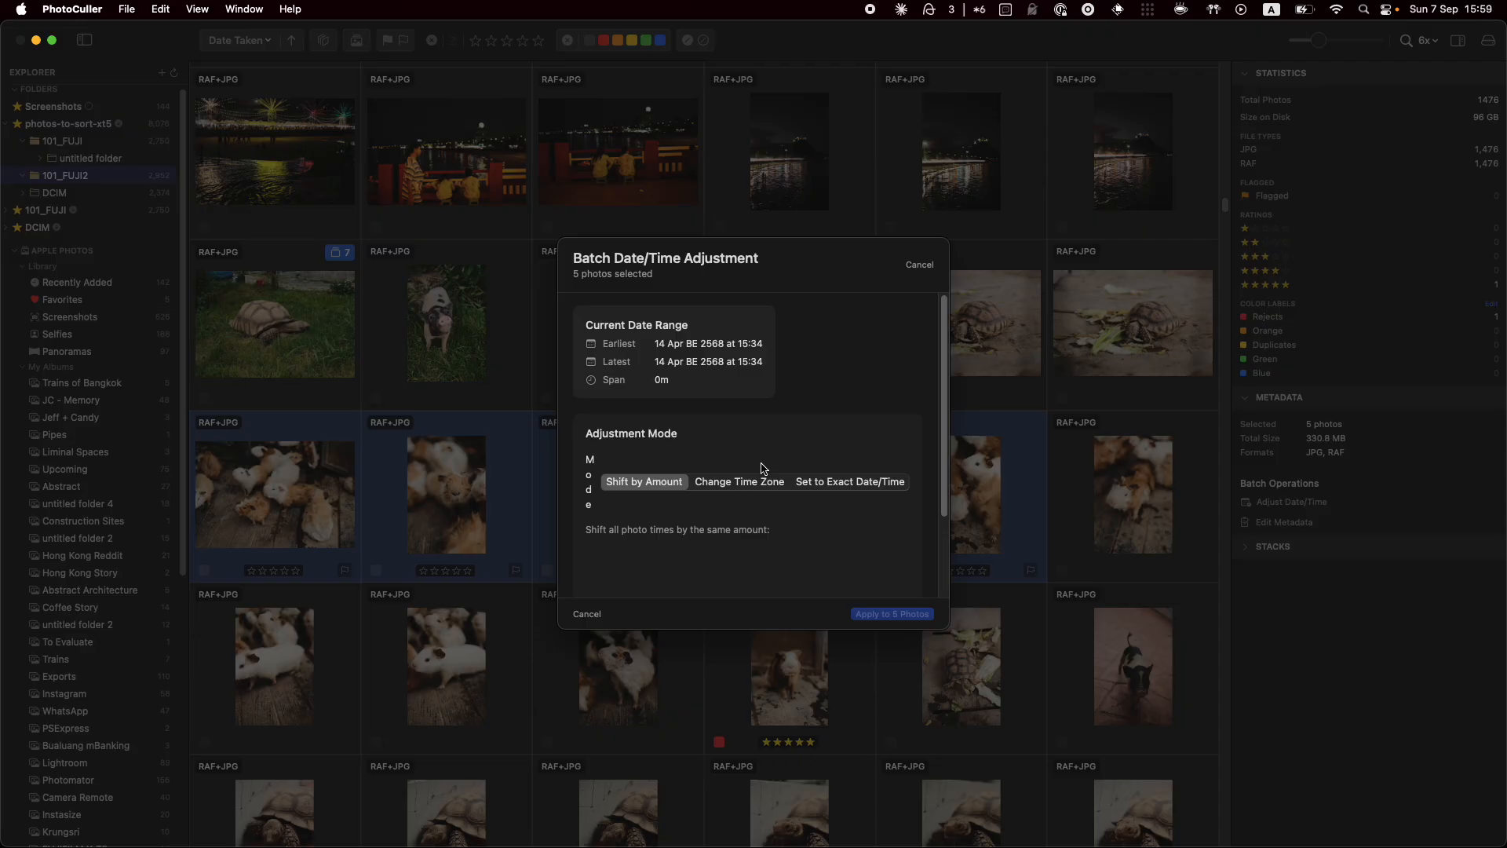
click(588, 614)
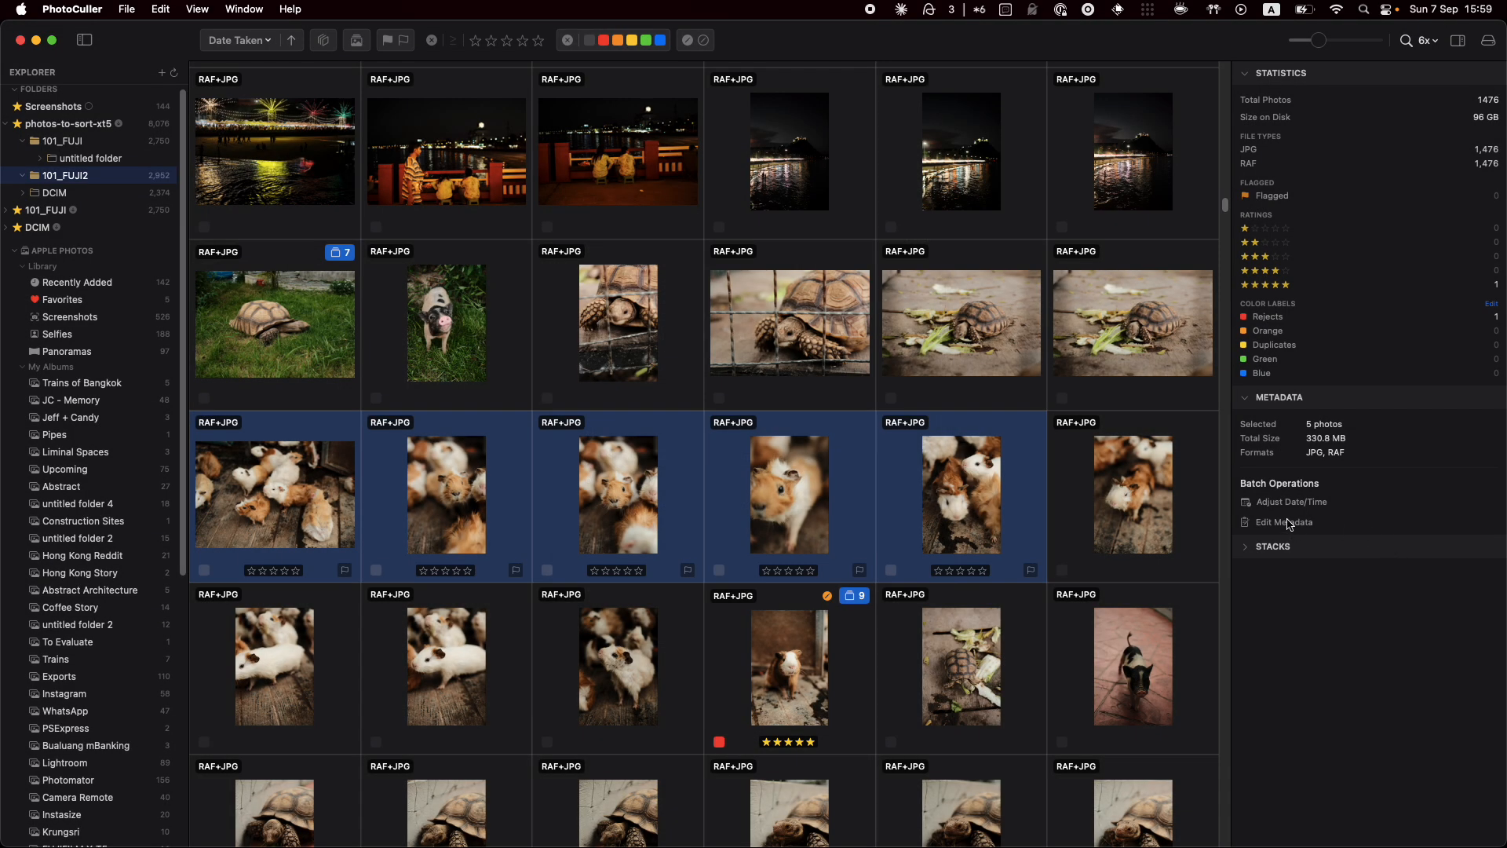
click(1290, 524)
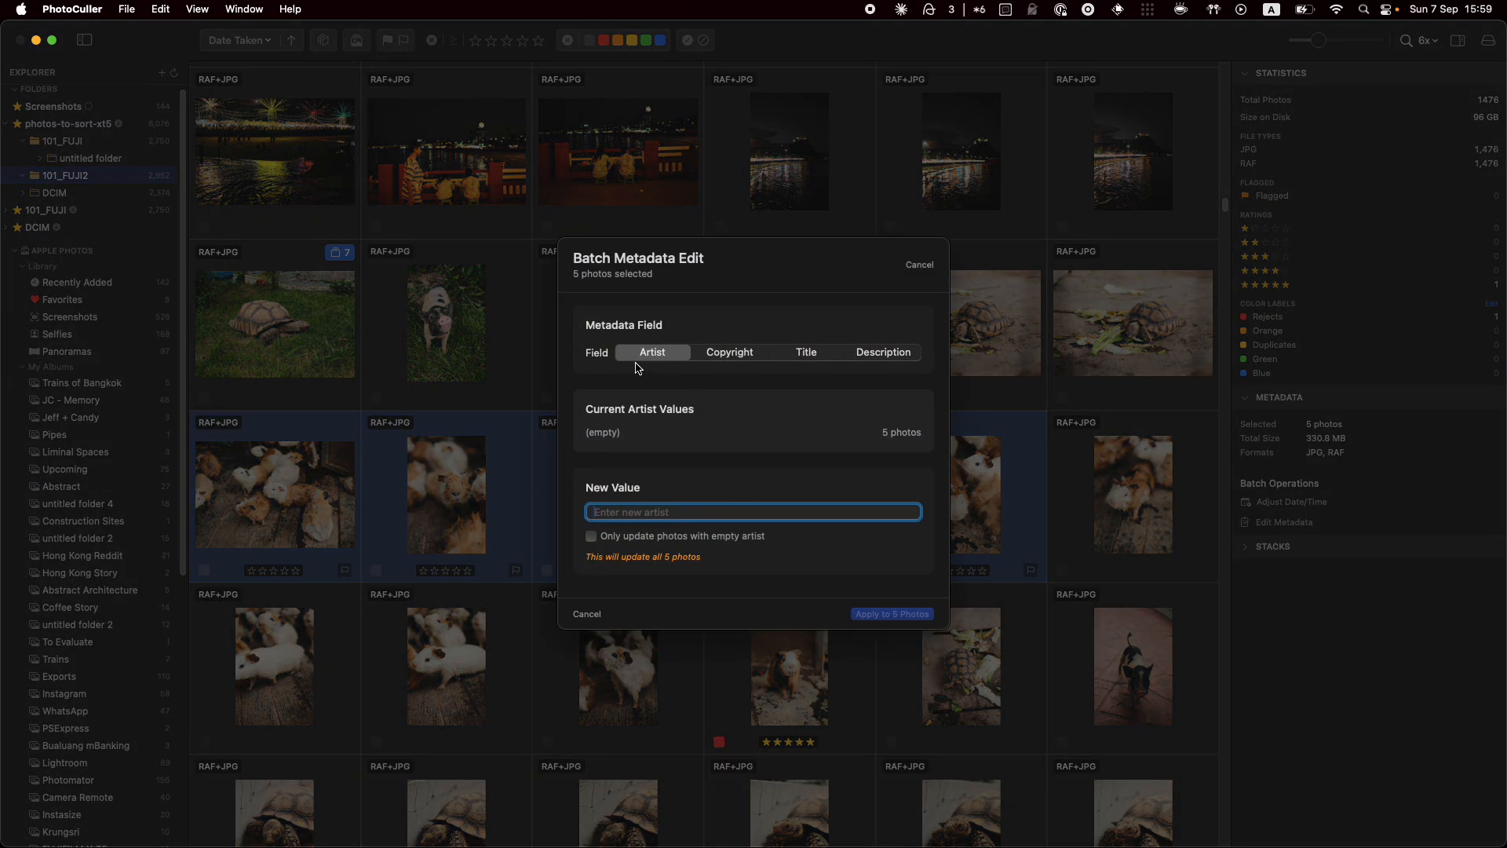
Look through the Copyright, Title, Description and Artist fields in the batch metadata form
click(730, 353)
click(806, 352)
click(883, 352)
click(806, 352)
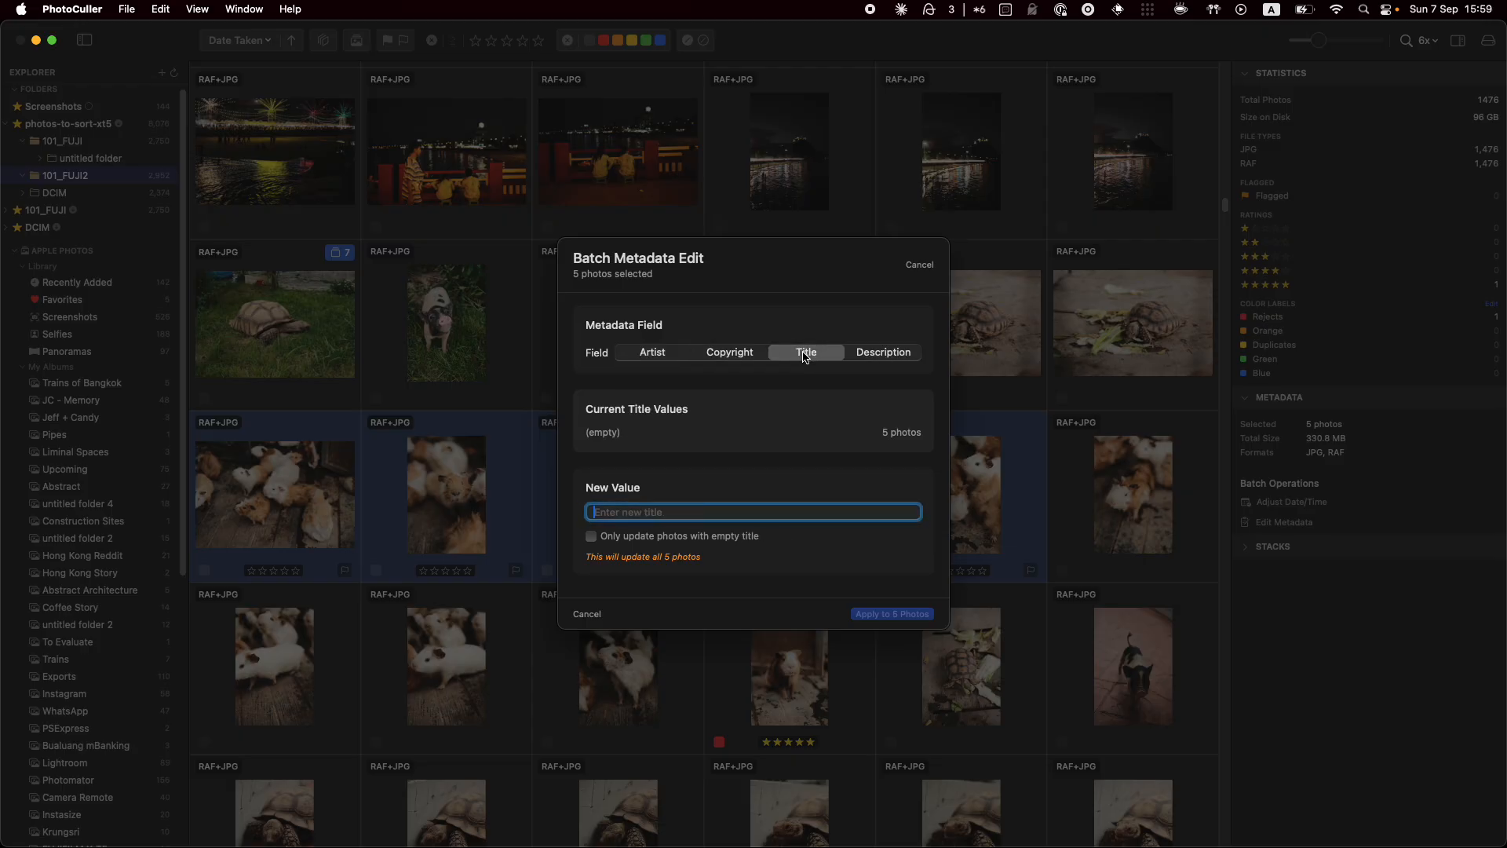
click(730, 352)
click(650, 350)
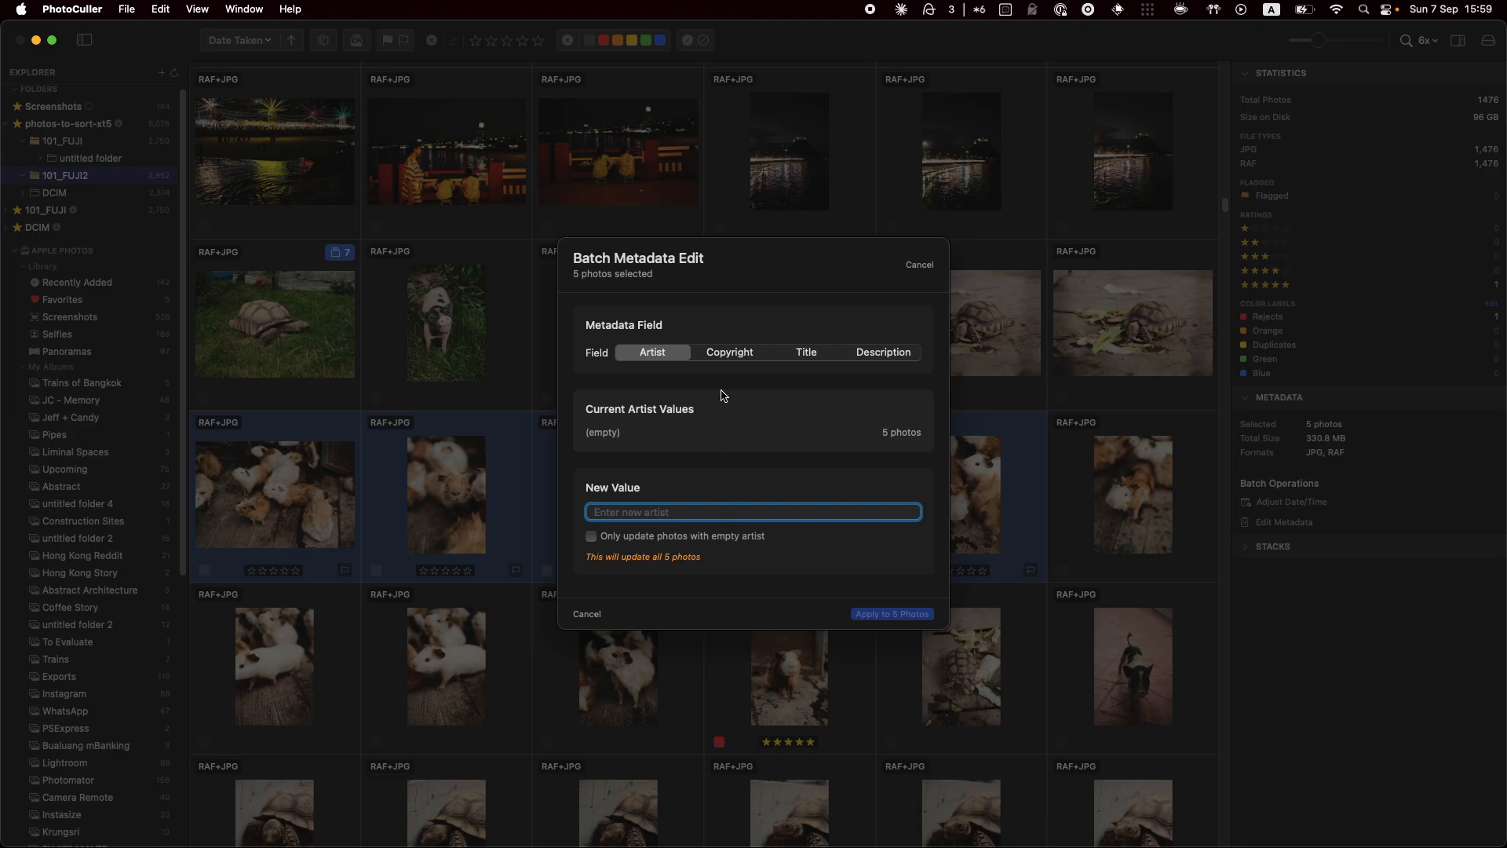
Apply the owner's name as Copyright to all 5 photos, then select the five-star photo alone
click(735, 358)
text(Jeff)
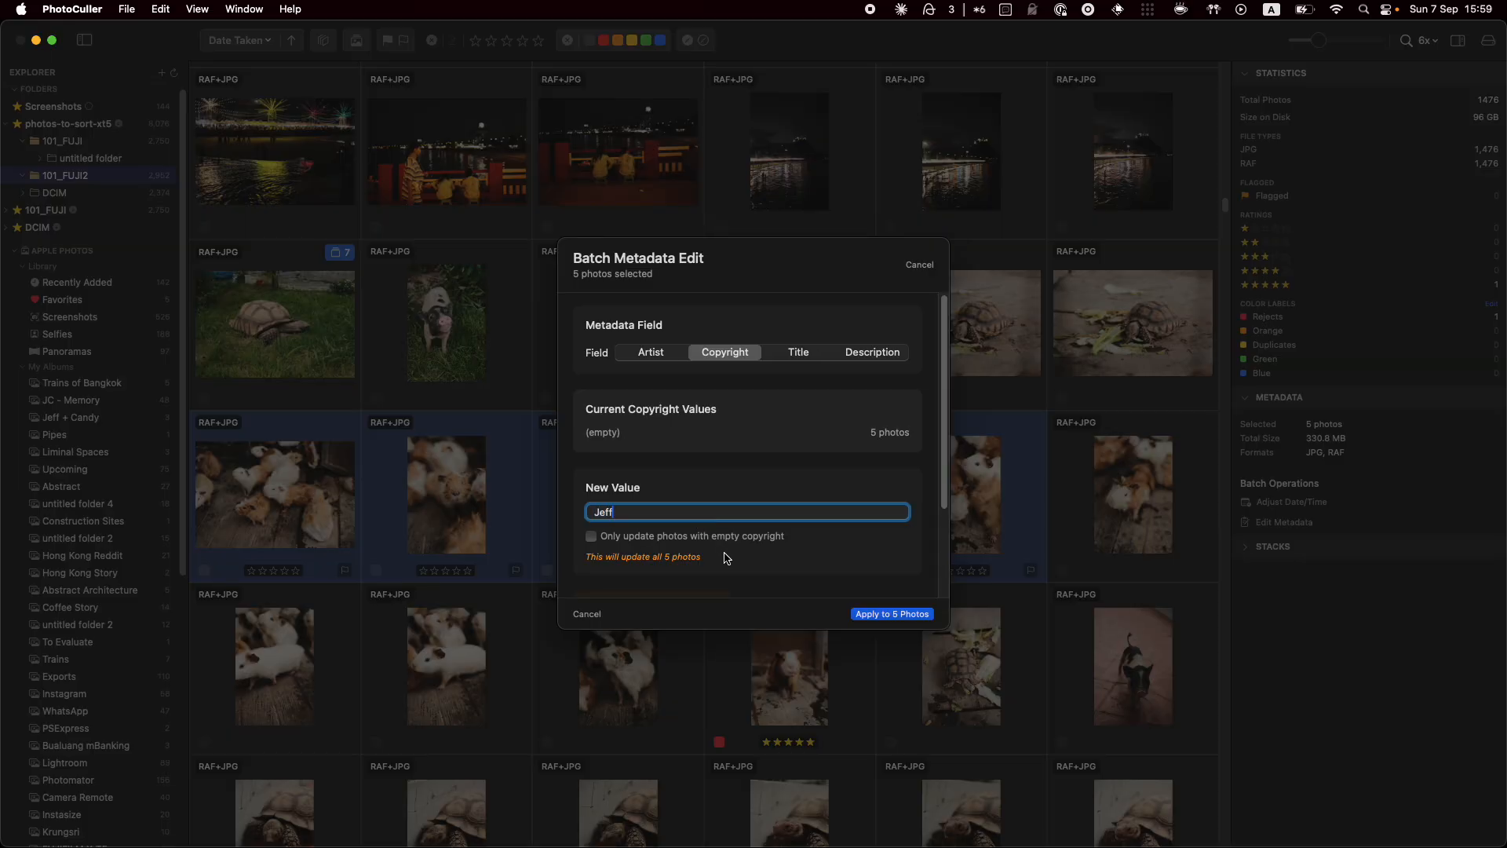
click(905, 618)
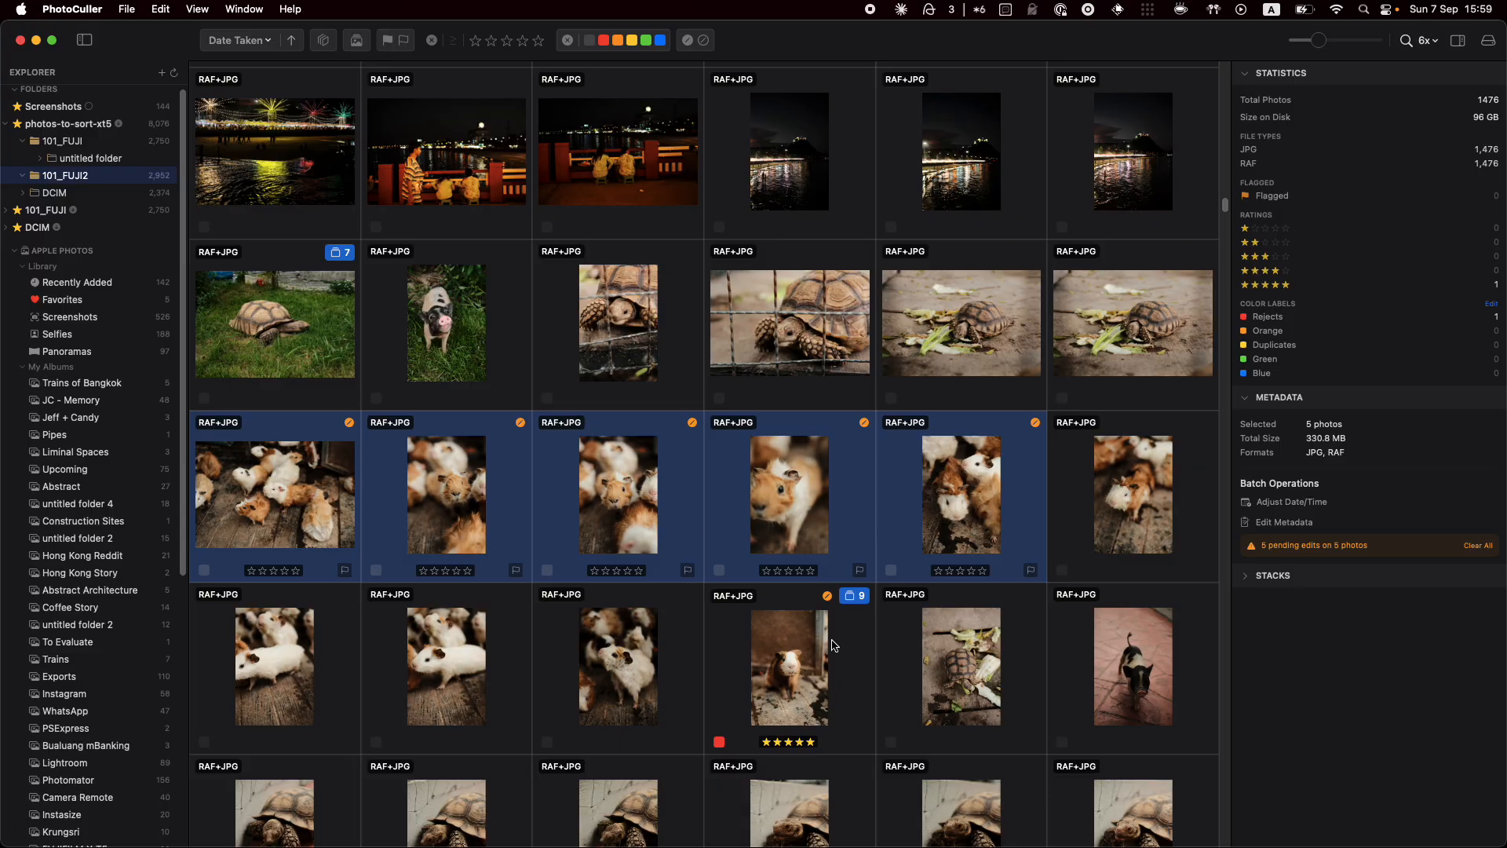
click(837, 644)
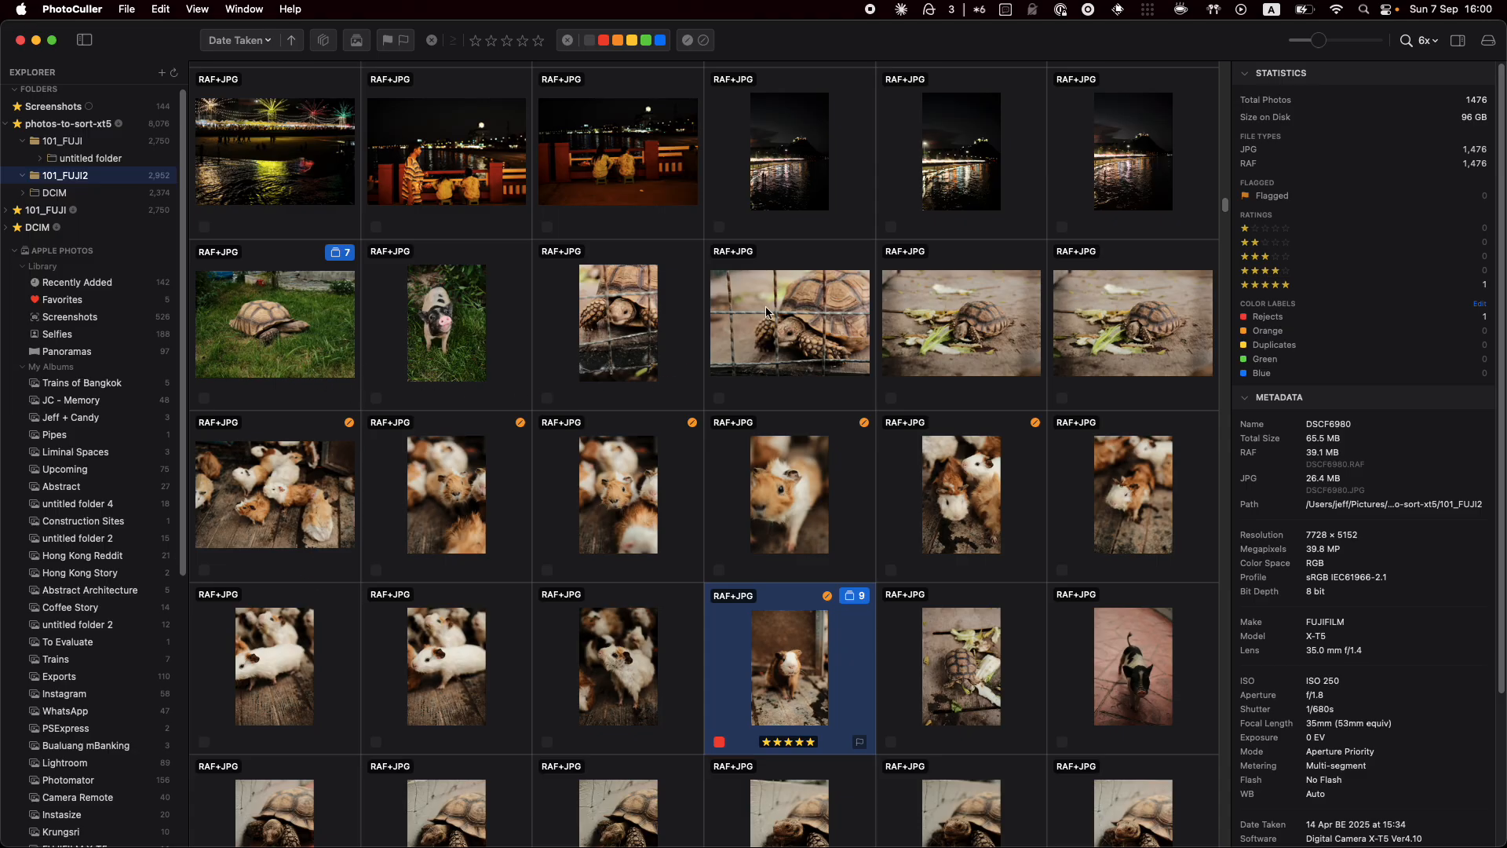
Choose the My pipes export pipeline and open its settings for editing
click(1489, 43)
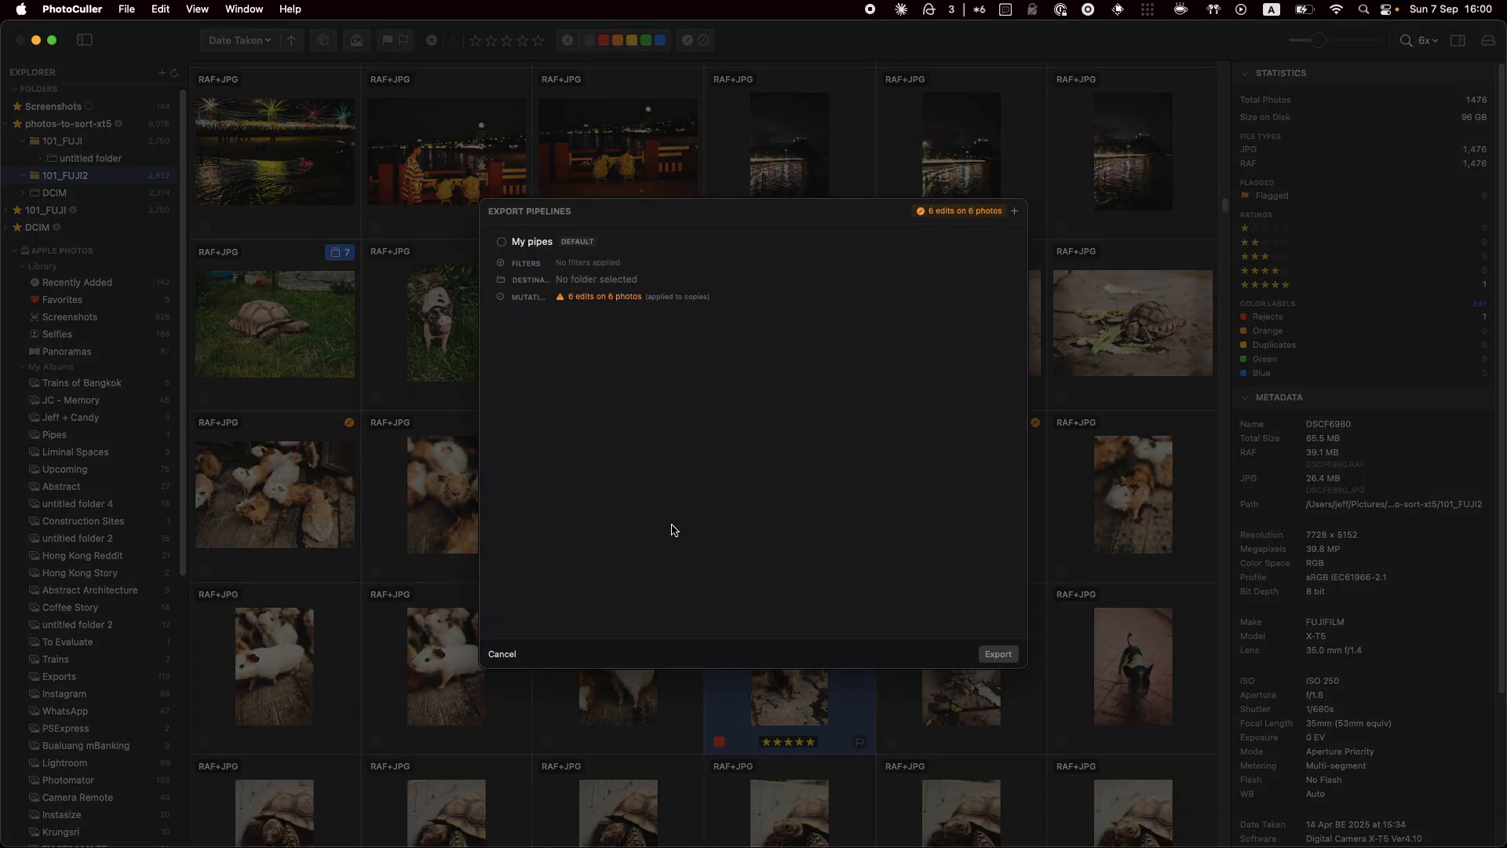
click(799, 296)
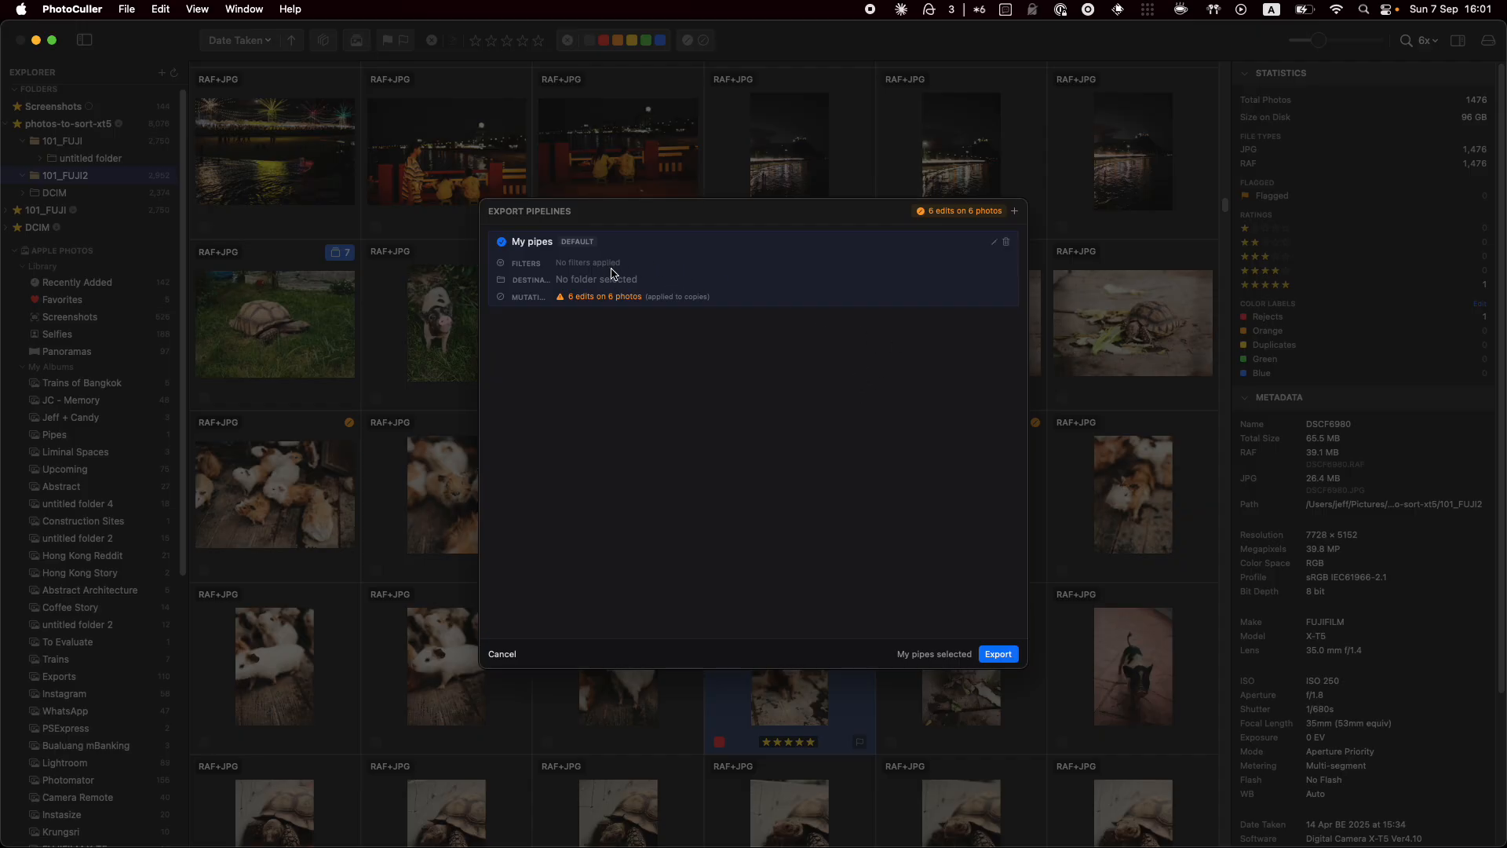
click(993, 244)
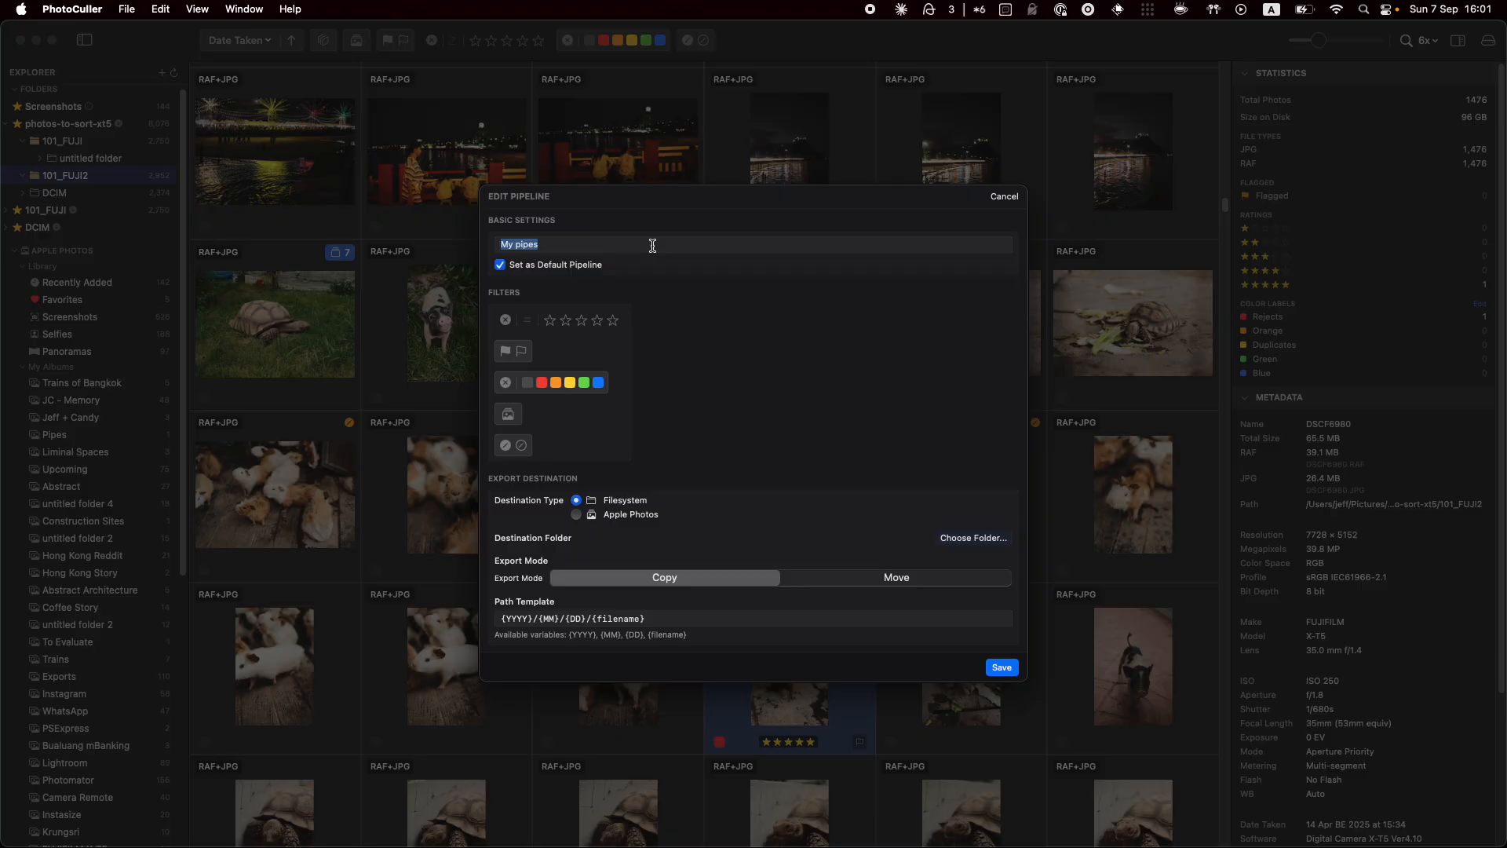
click(580, 320)
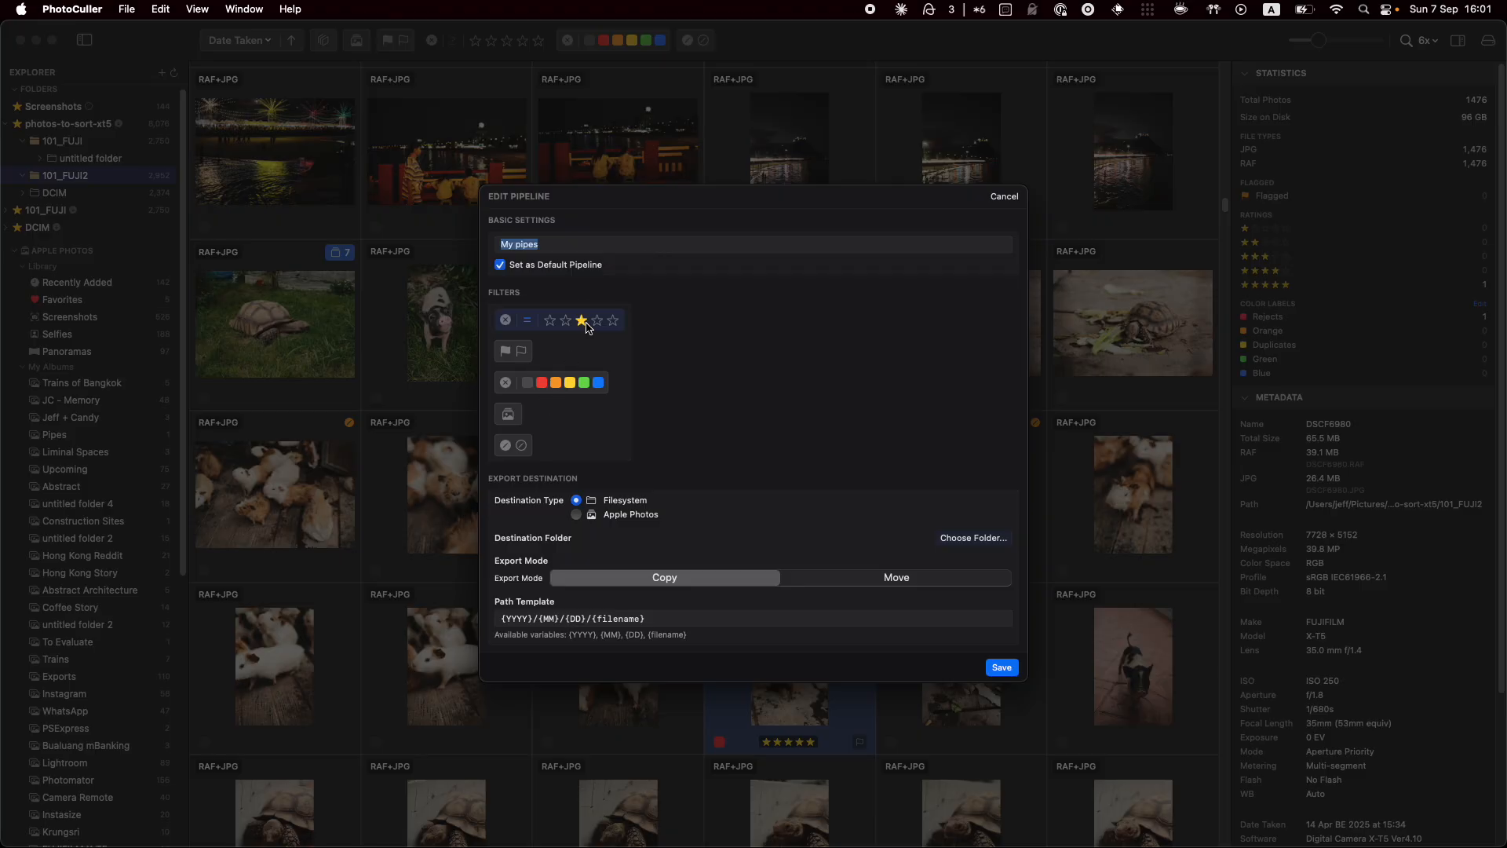
click(527, 320)
click(509, 353)
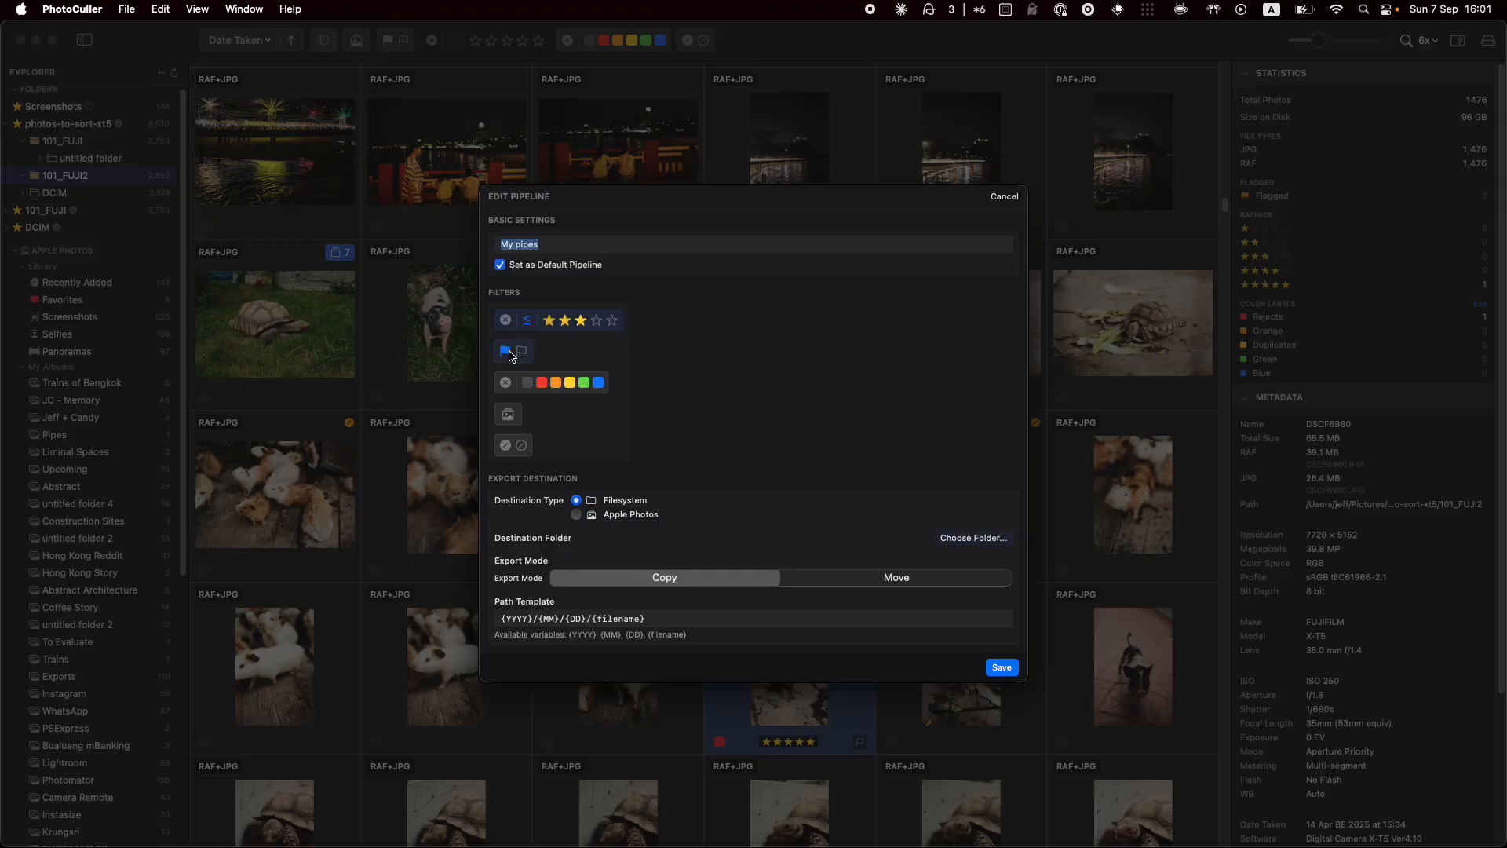
click(556, 383)
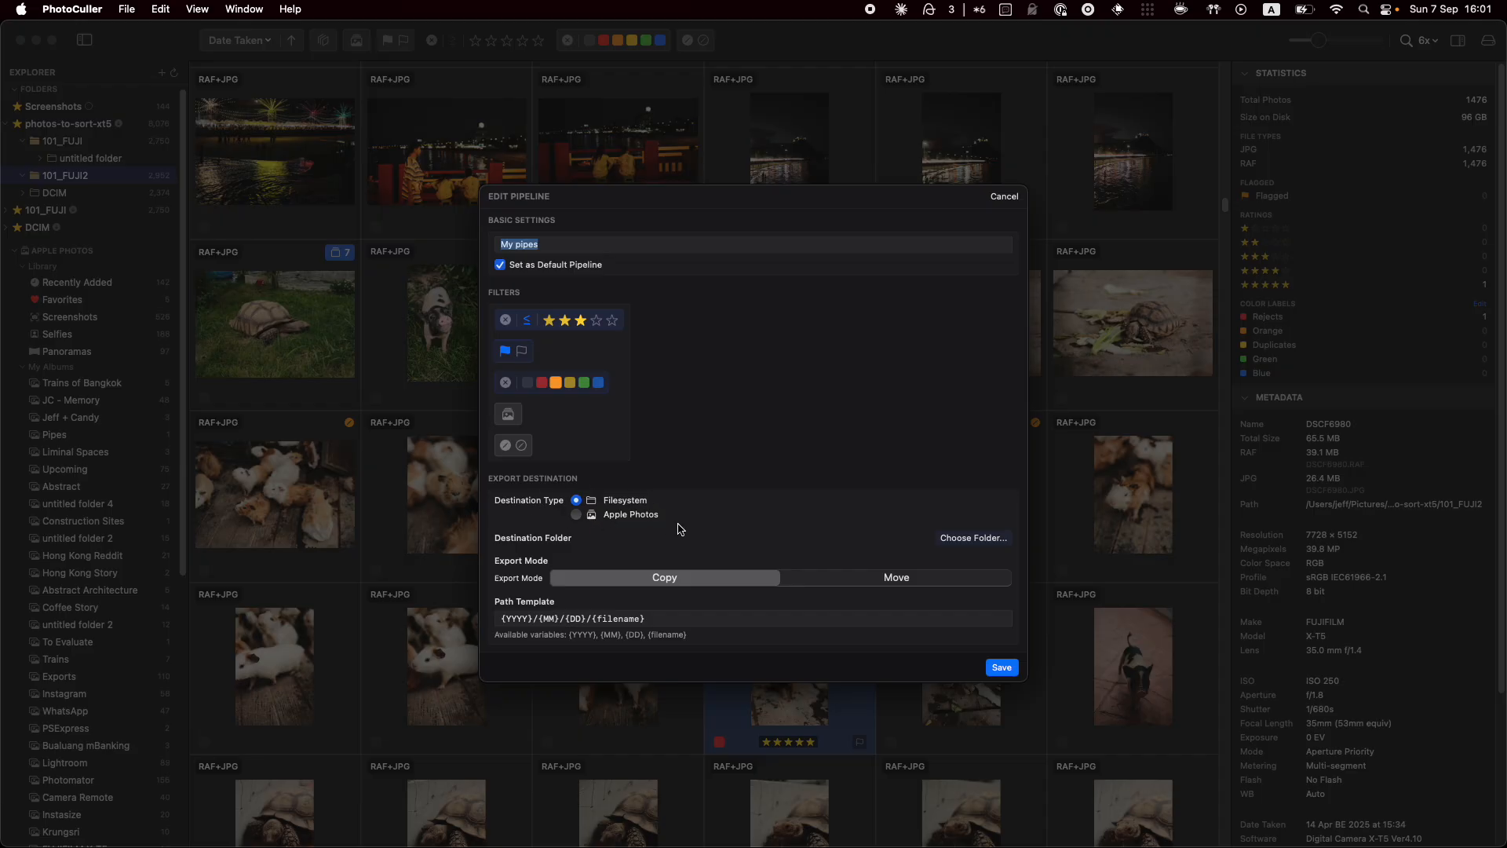
click(628, 517)
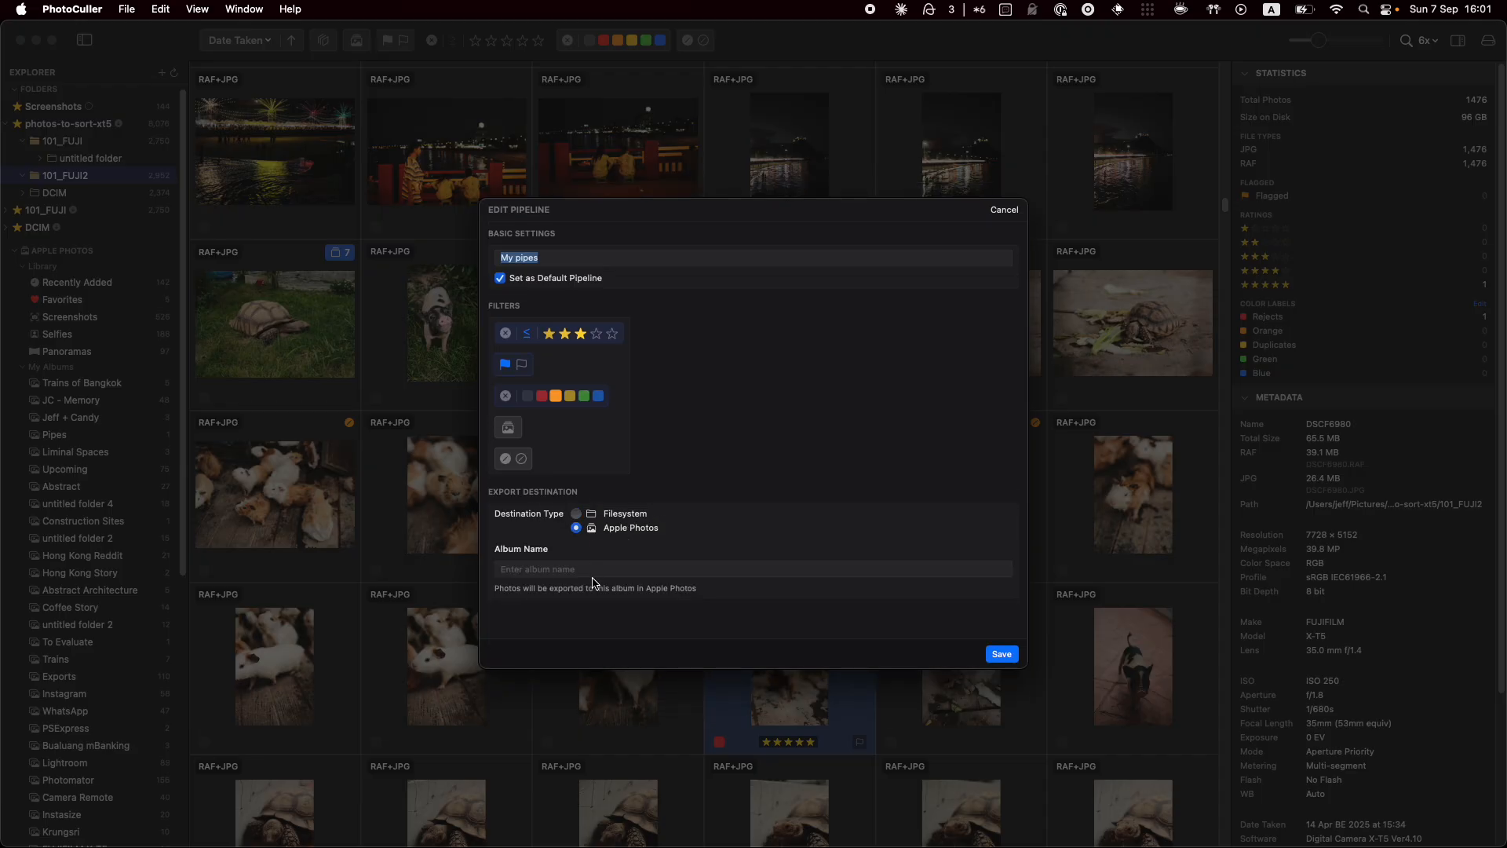
click(624, 515)
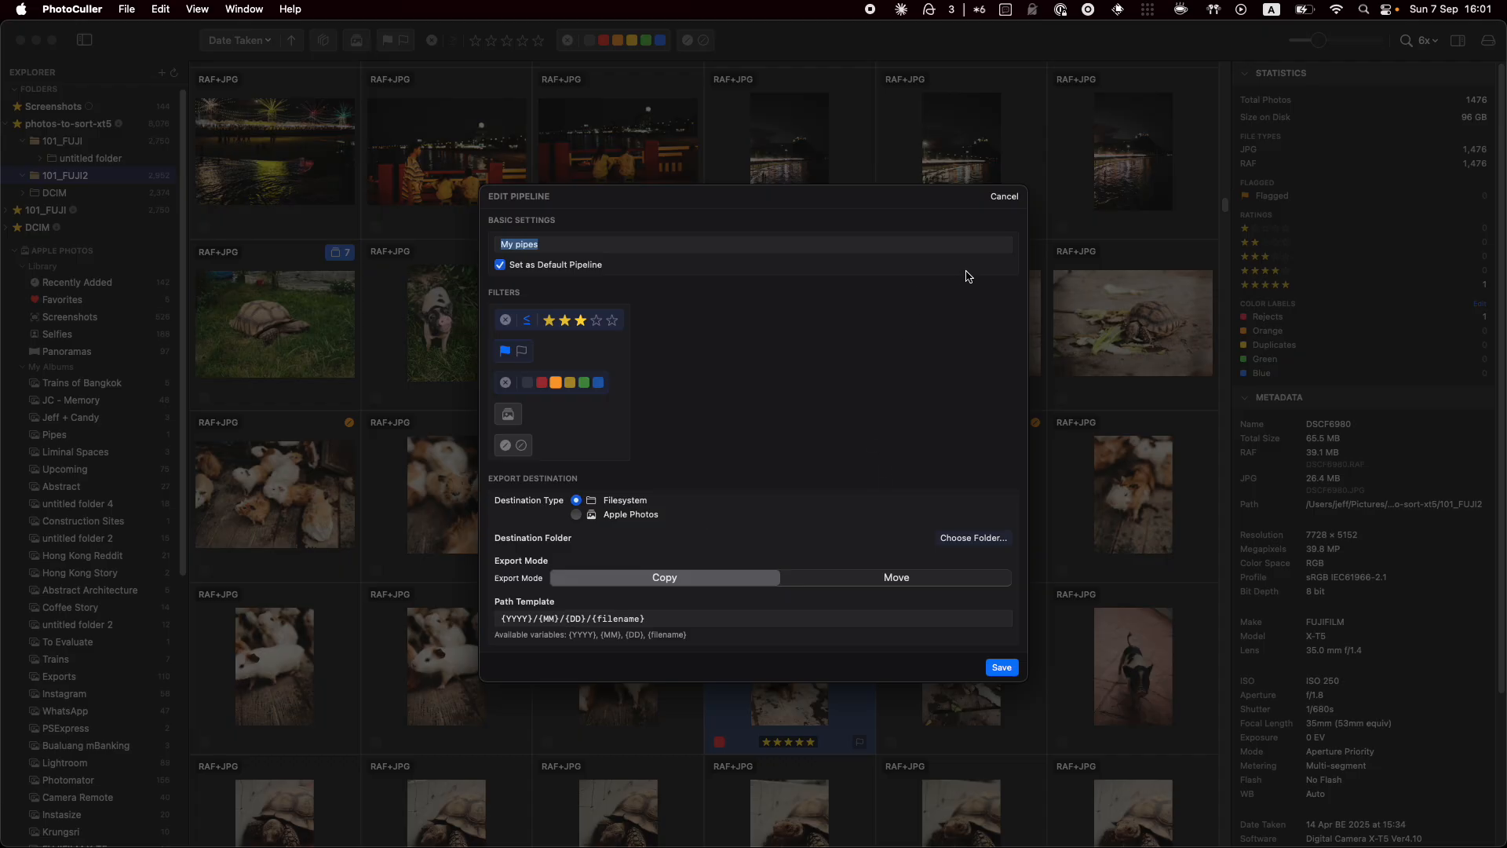
click(1003, 196)
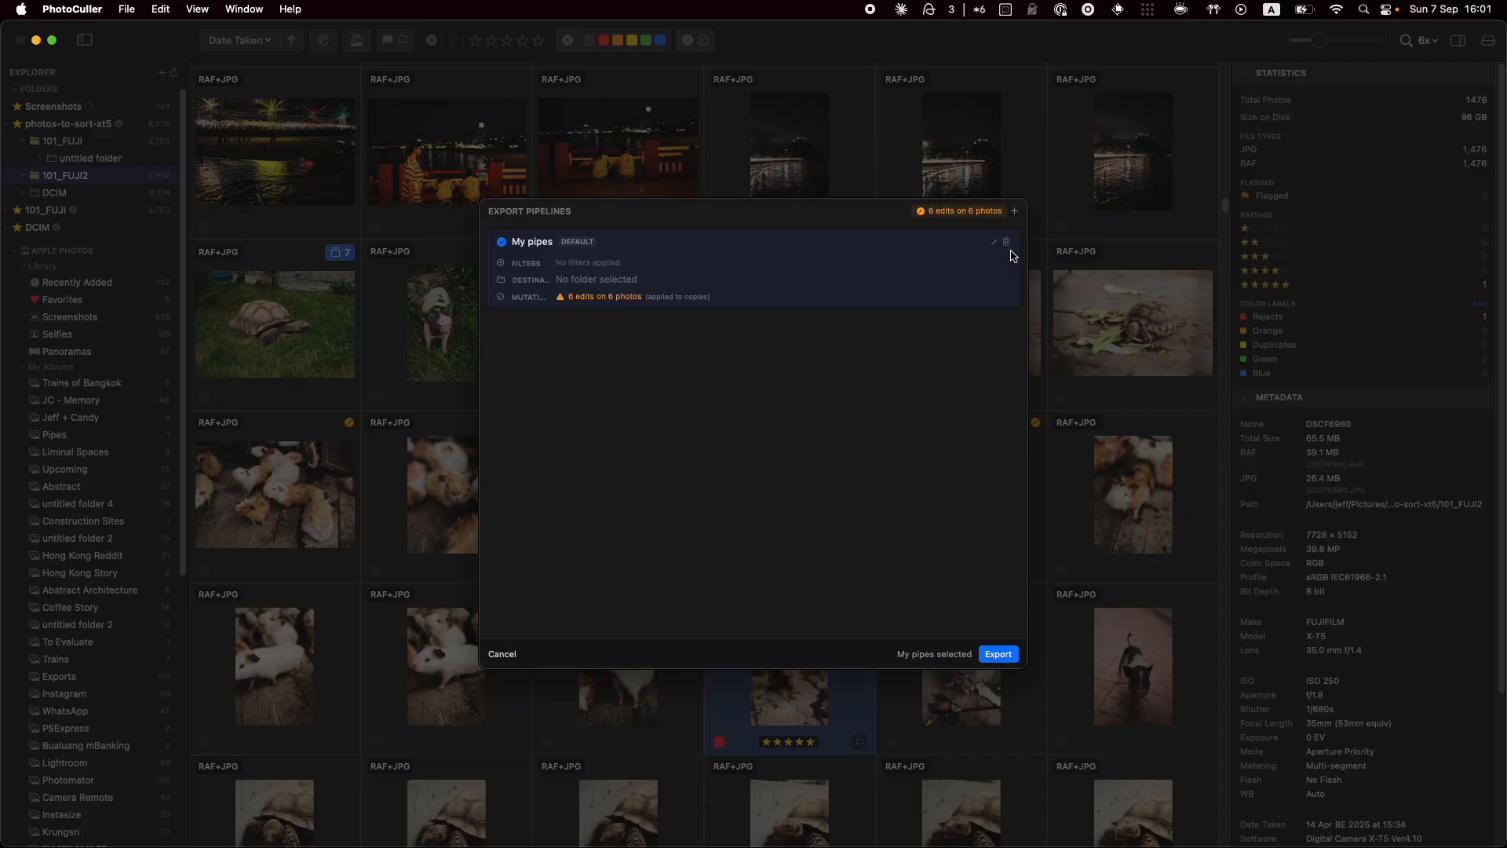
Create a default-settings New Pipeline, select it, and dismiss the export pipelines without exporting
click(1014, 210)
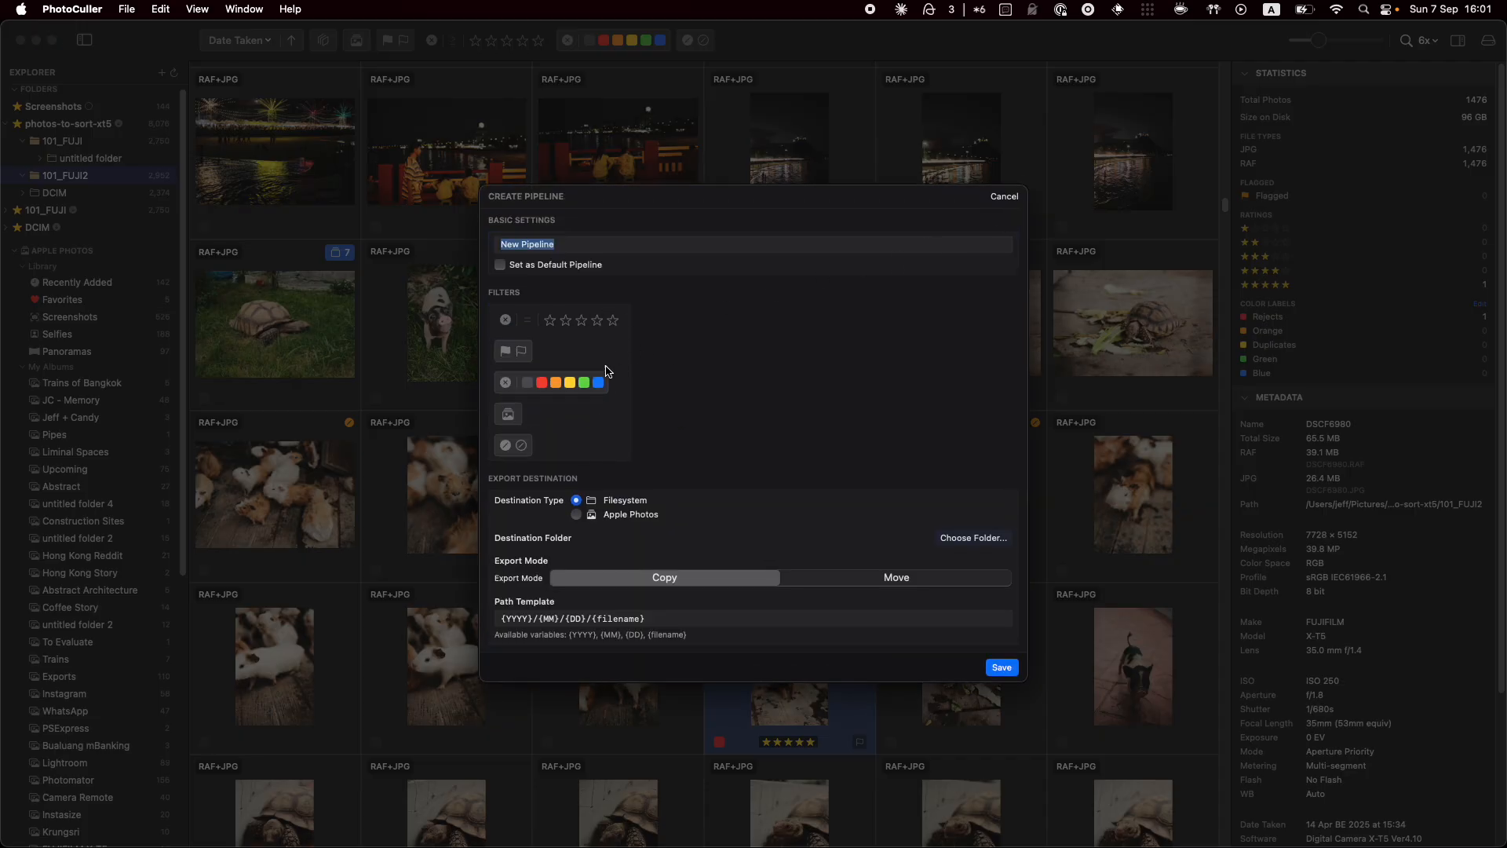
click(1002, 667)
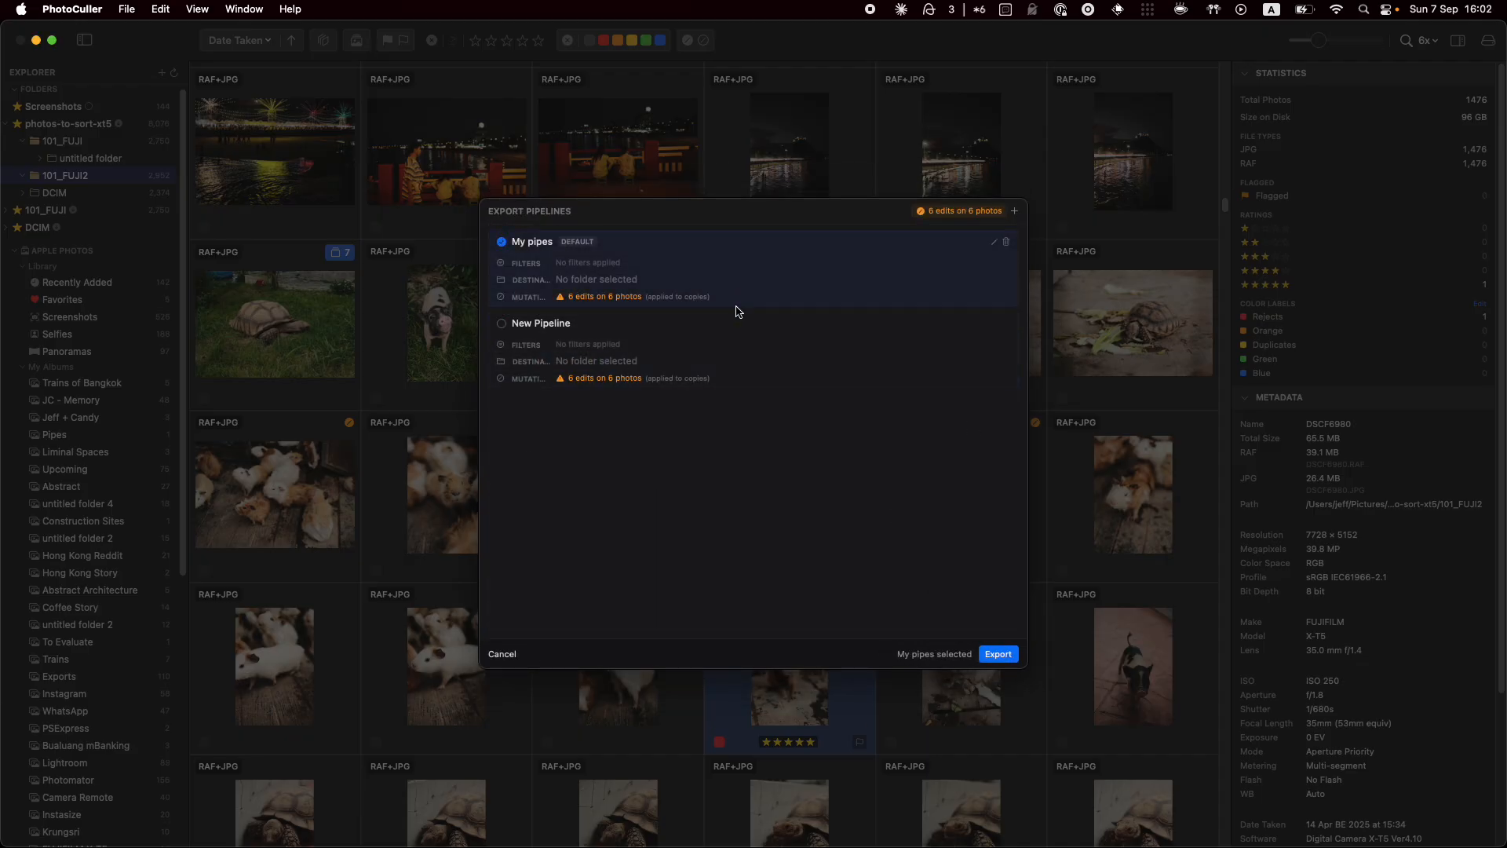
click(738, 355)
key(Escape)
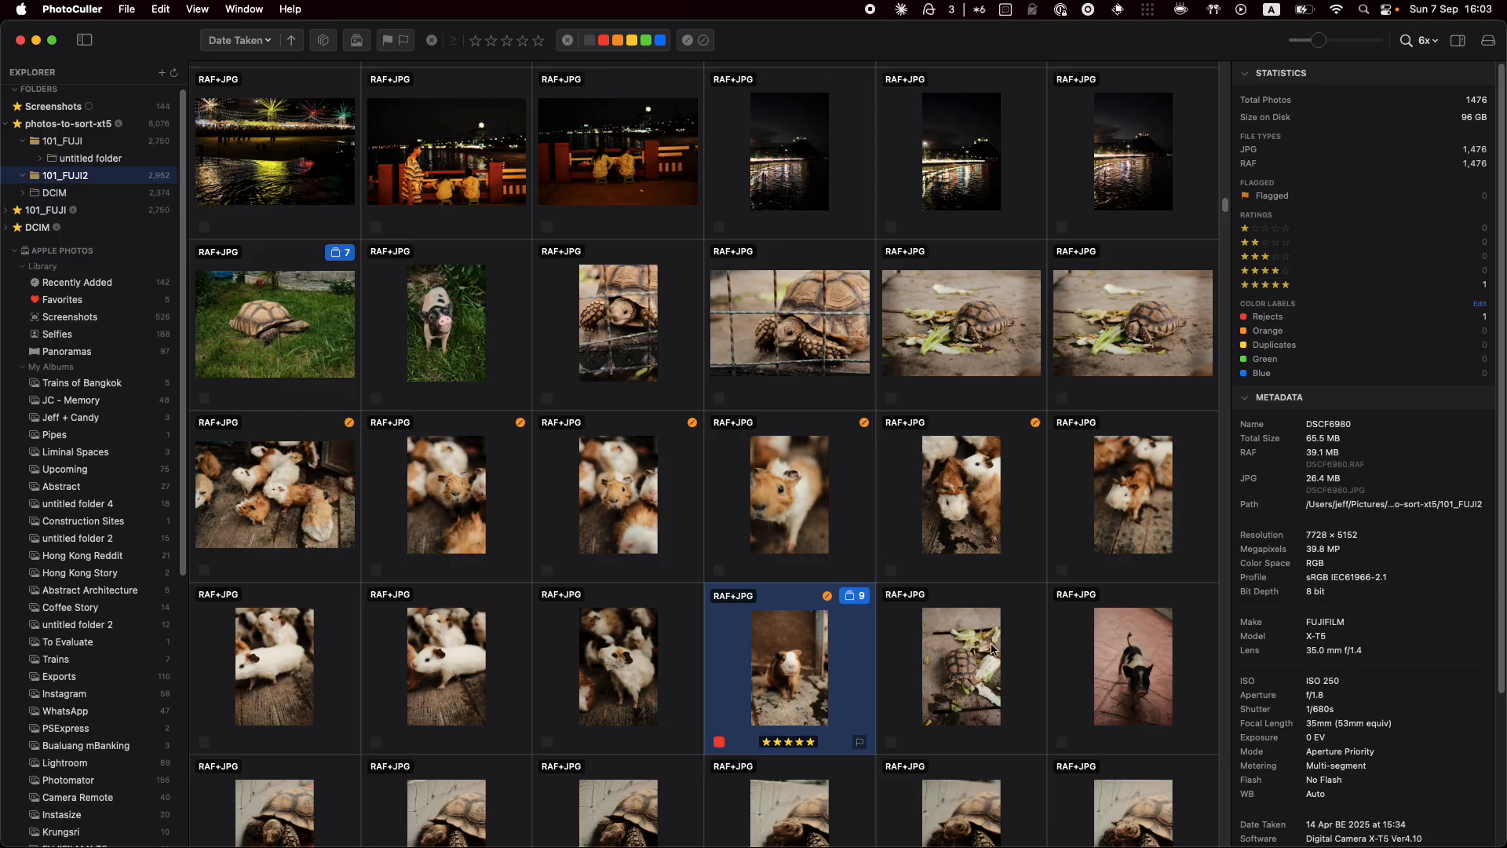
Select the tortoise photo, then a third-row guinea pig photo, briefly magnifying it with the loupe
click(760, 321)
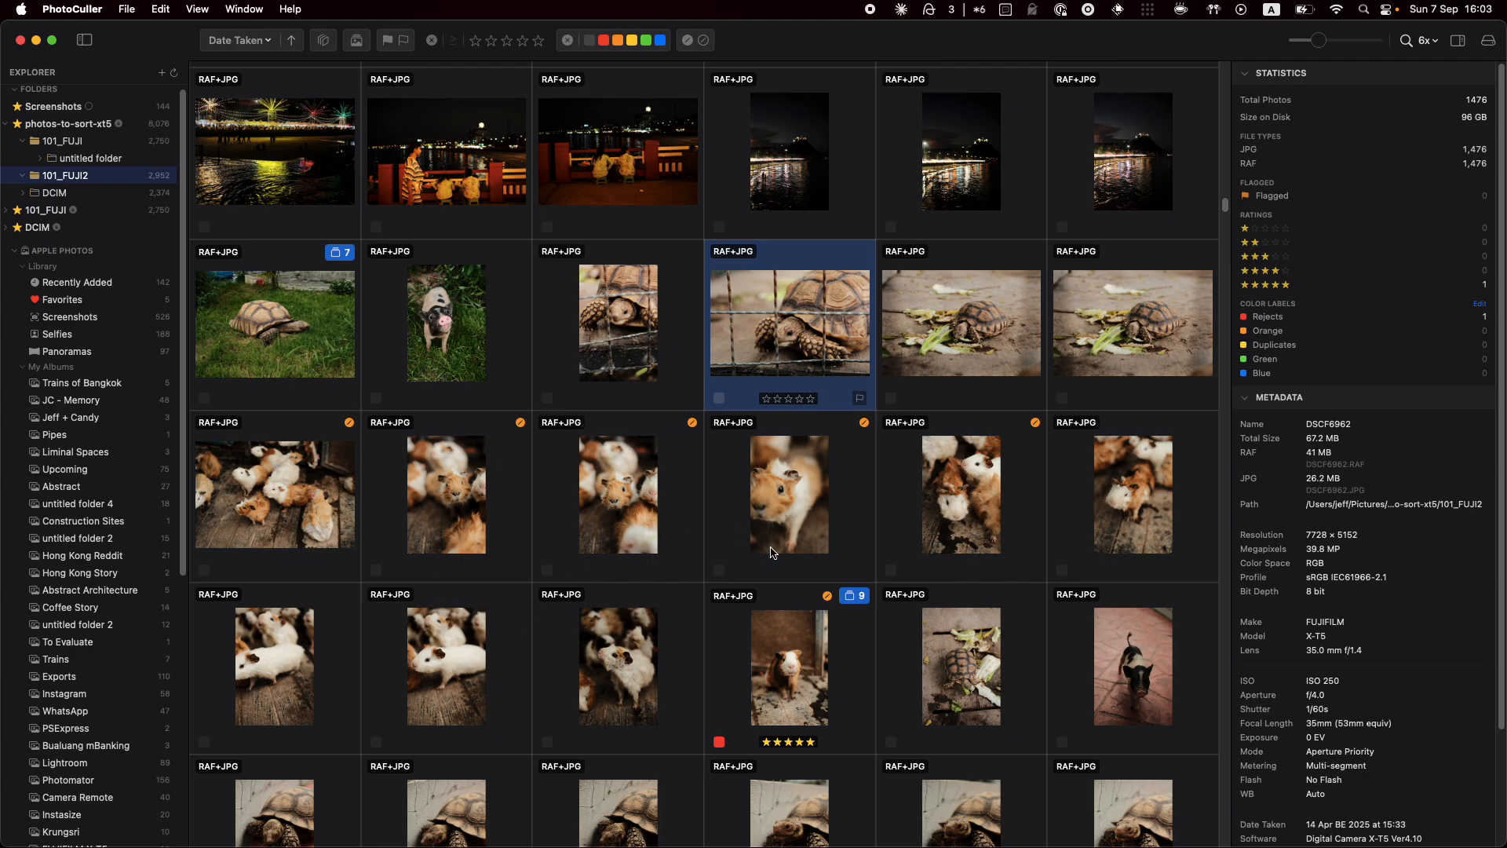
click(812, 500)
key(z)
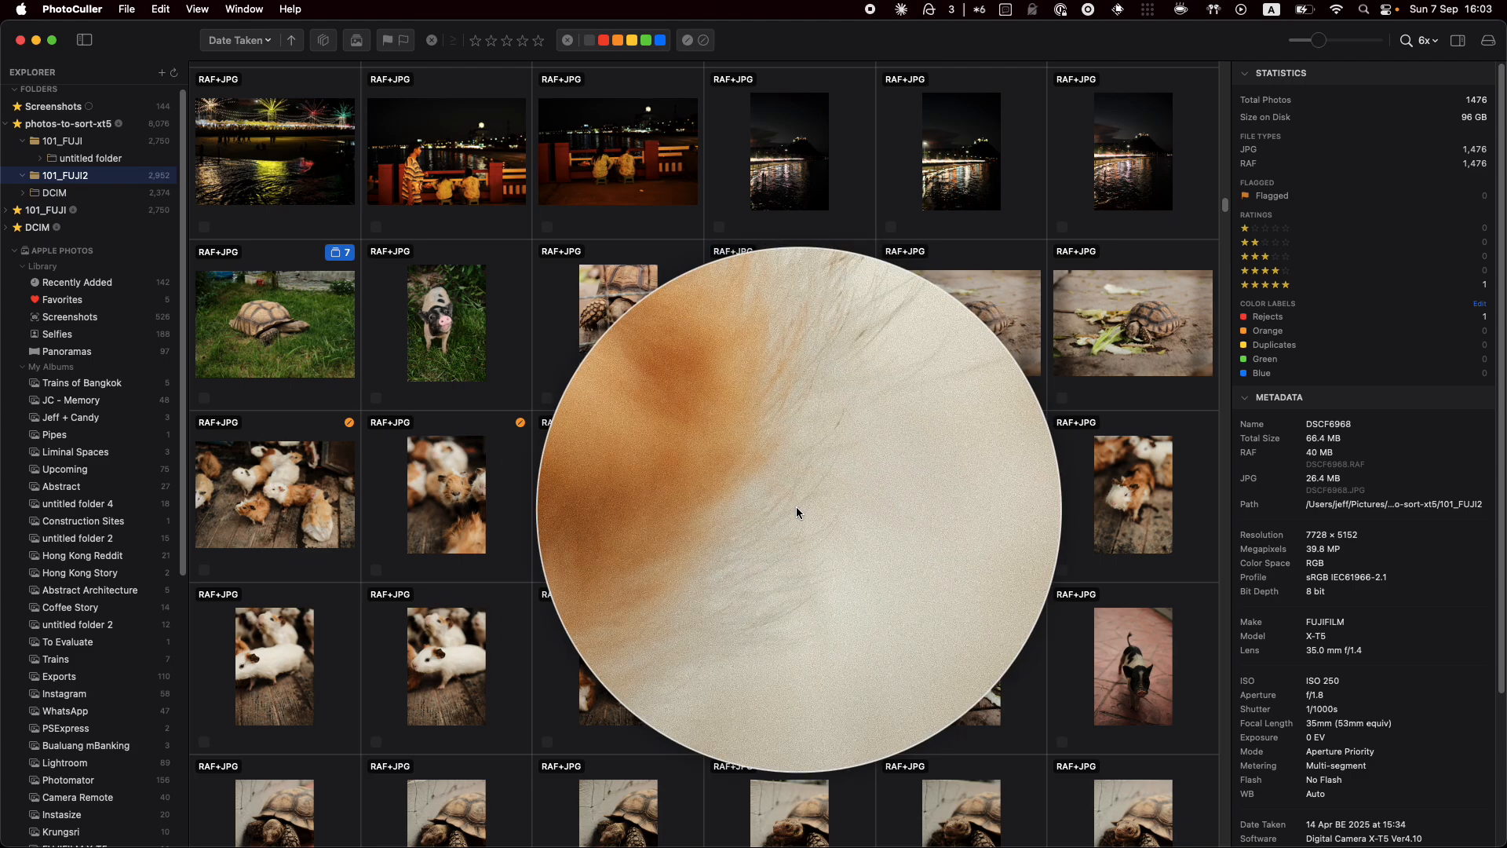
key(z)
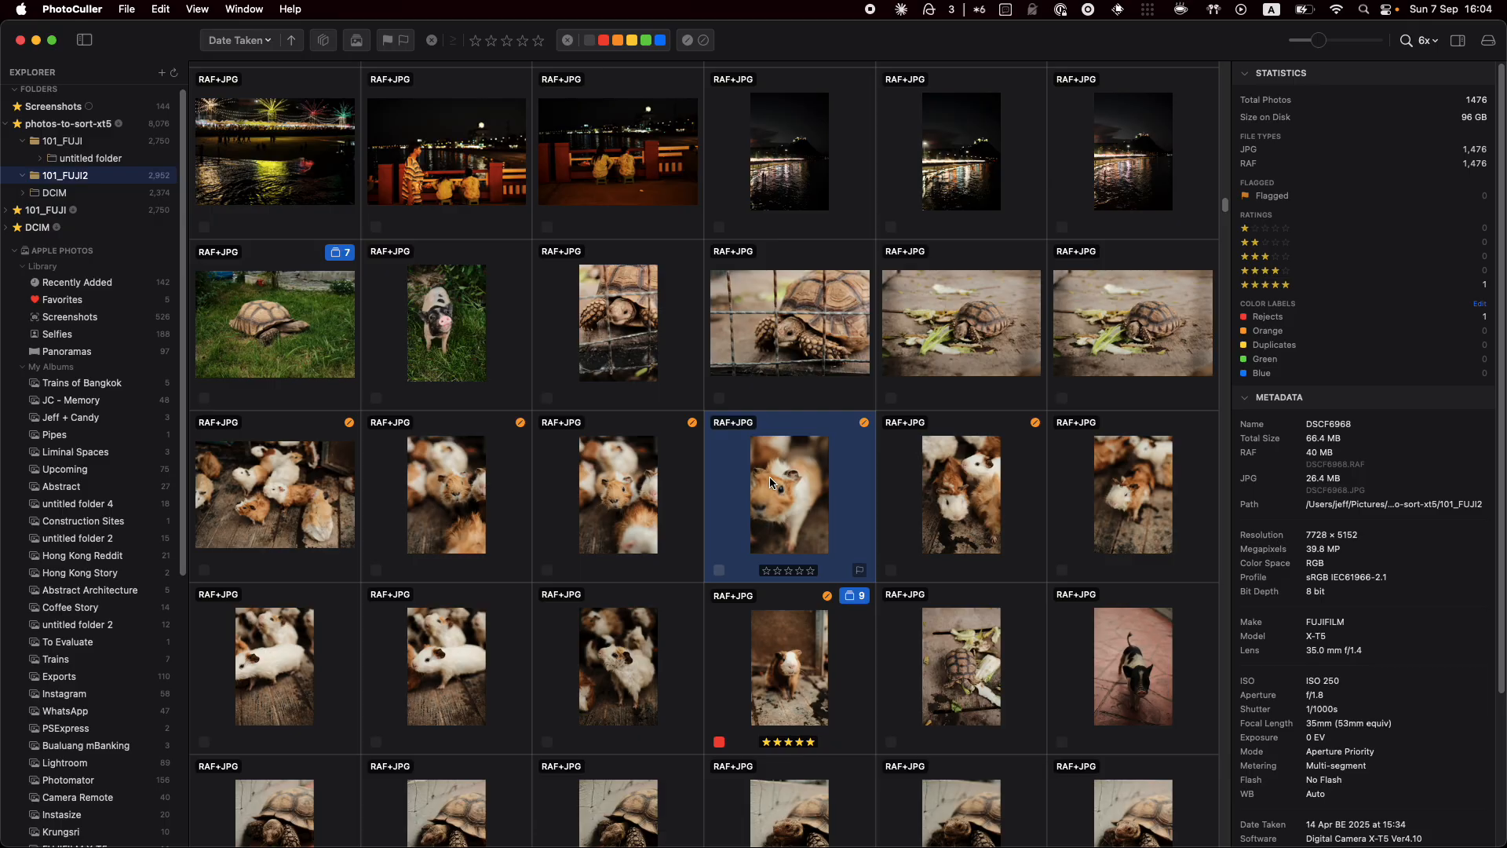
Auto-stack the ten frog-in-hand photos into one stack using a 10-second time gap
scroll(766, 476, up, 10)
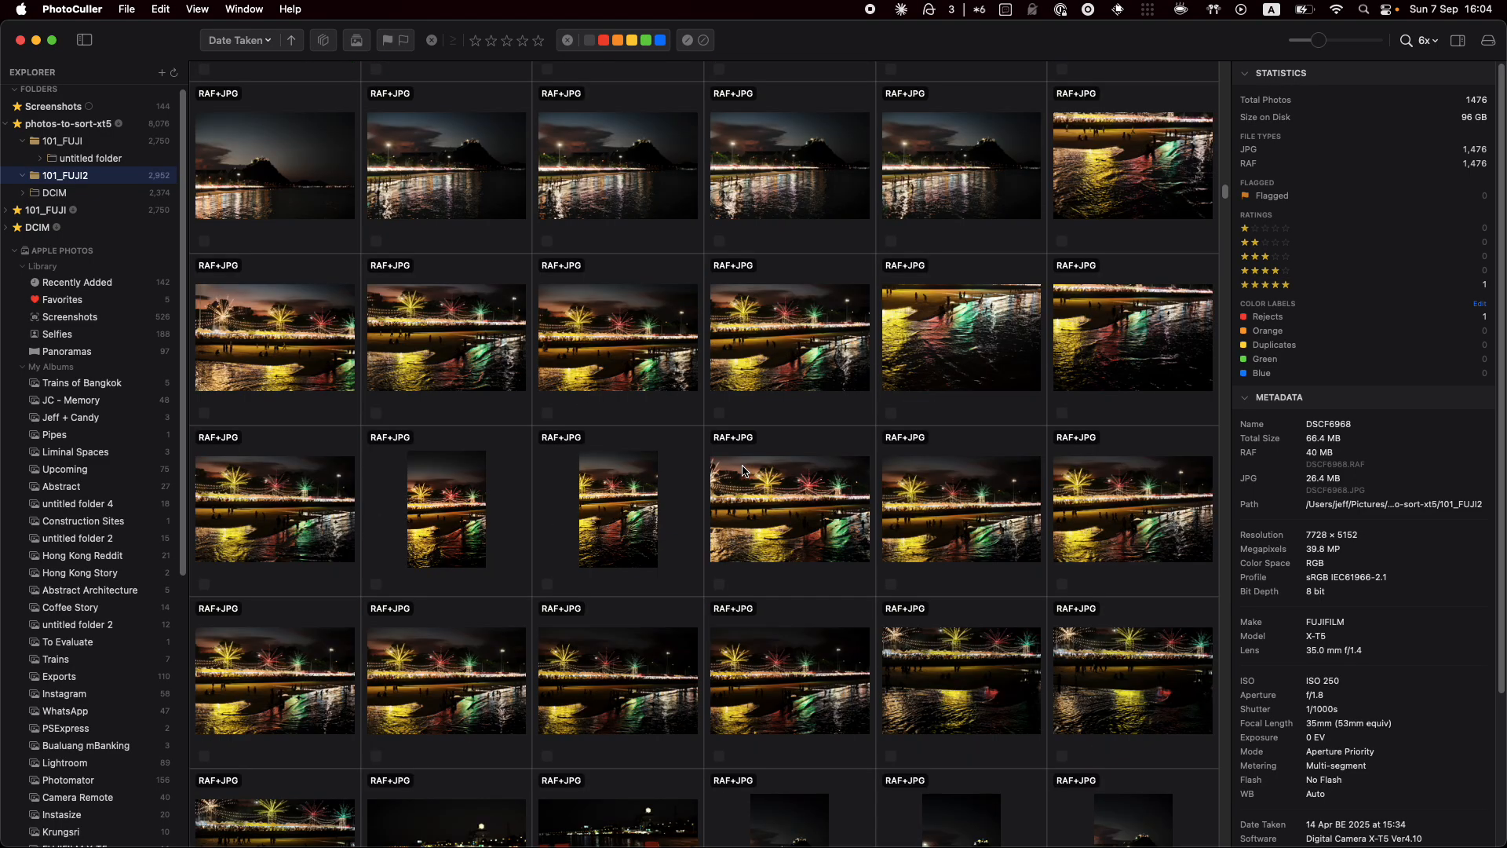
scroll(744, 469, down, 10)
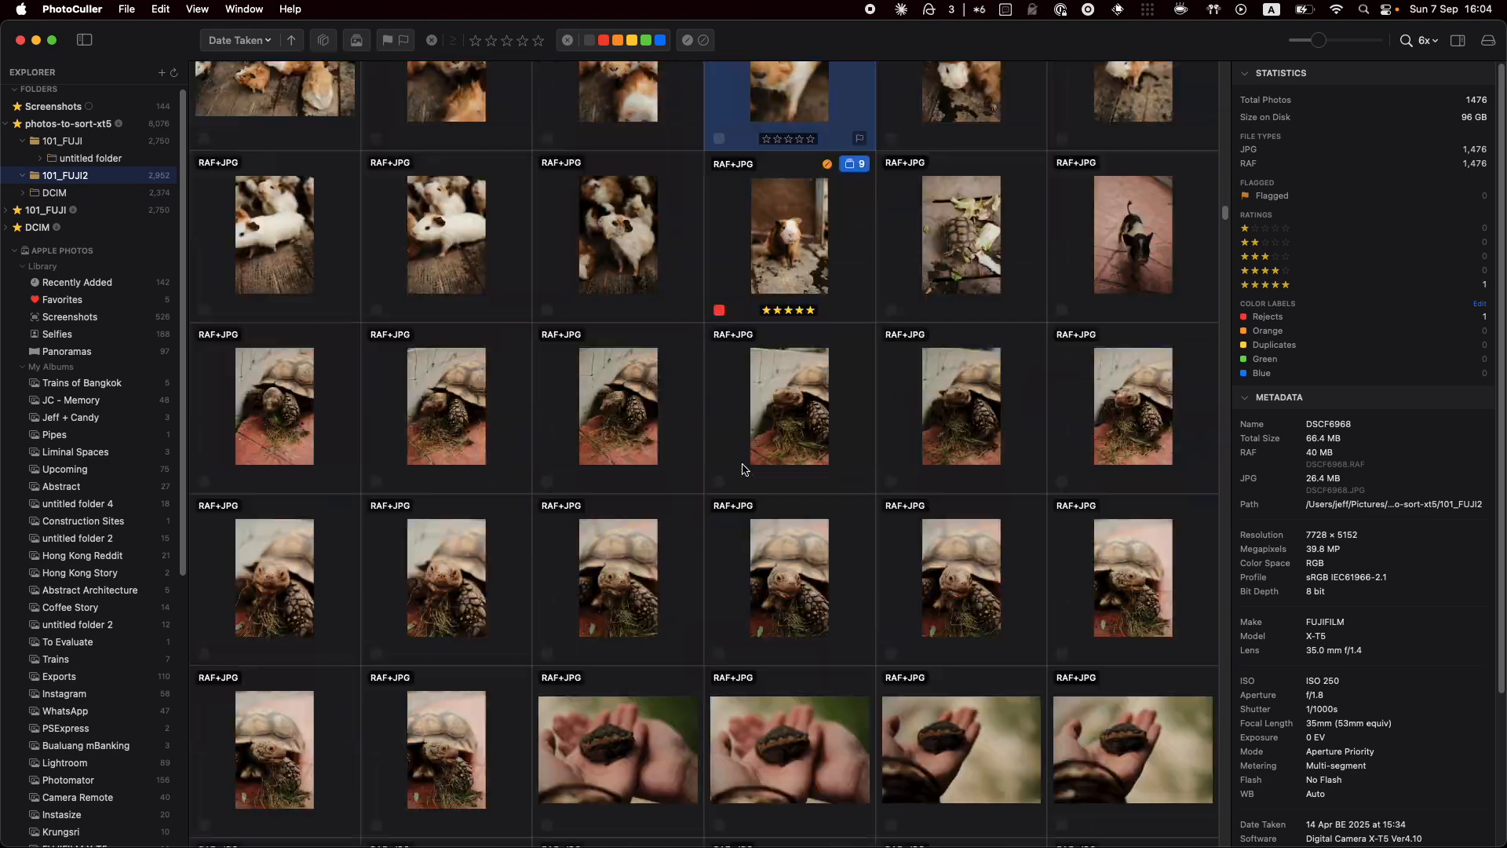
scroll(742, 467, down, 8)
scroll(742, 463, up, 3)
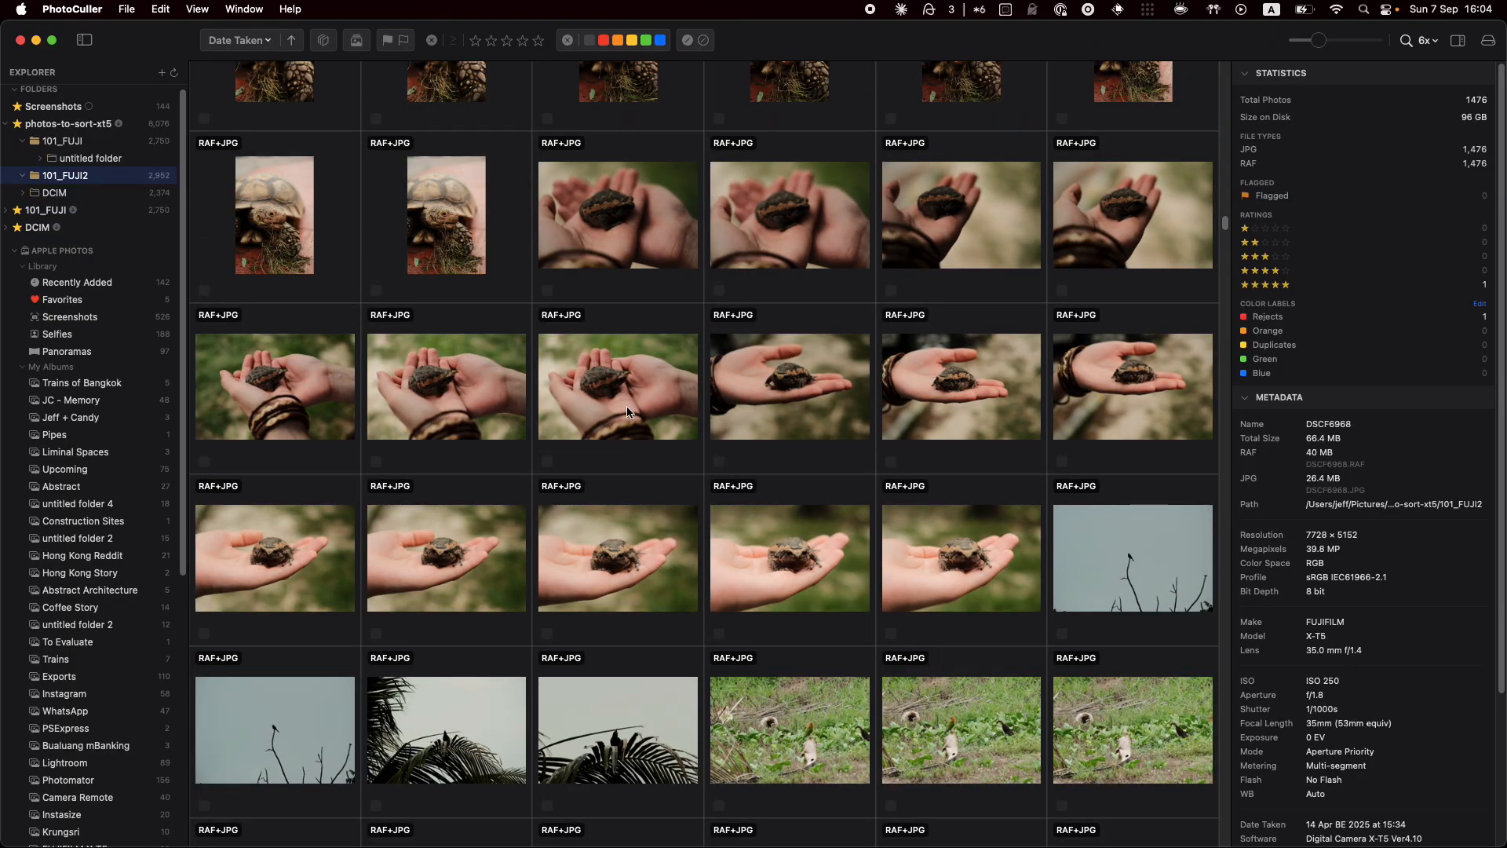
right_click(642, 393)
click(668, 449)
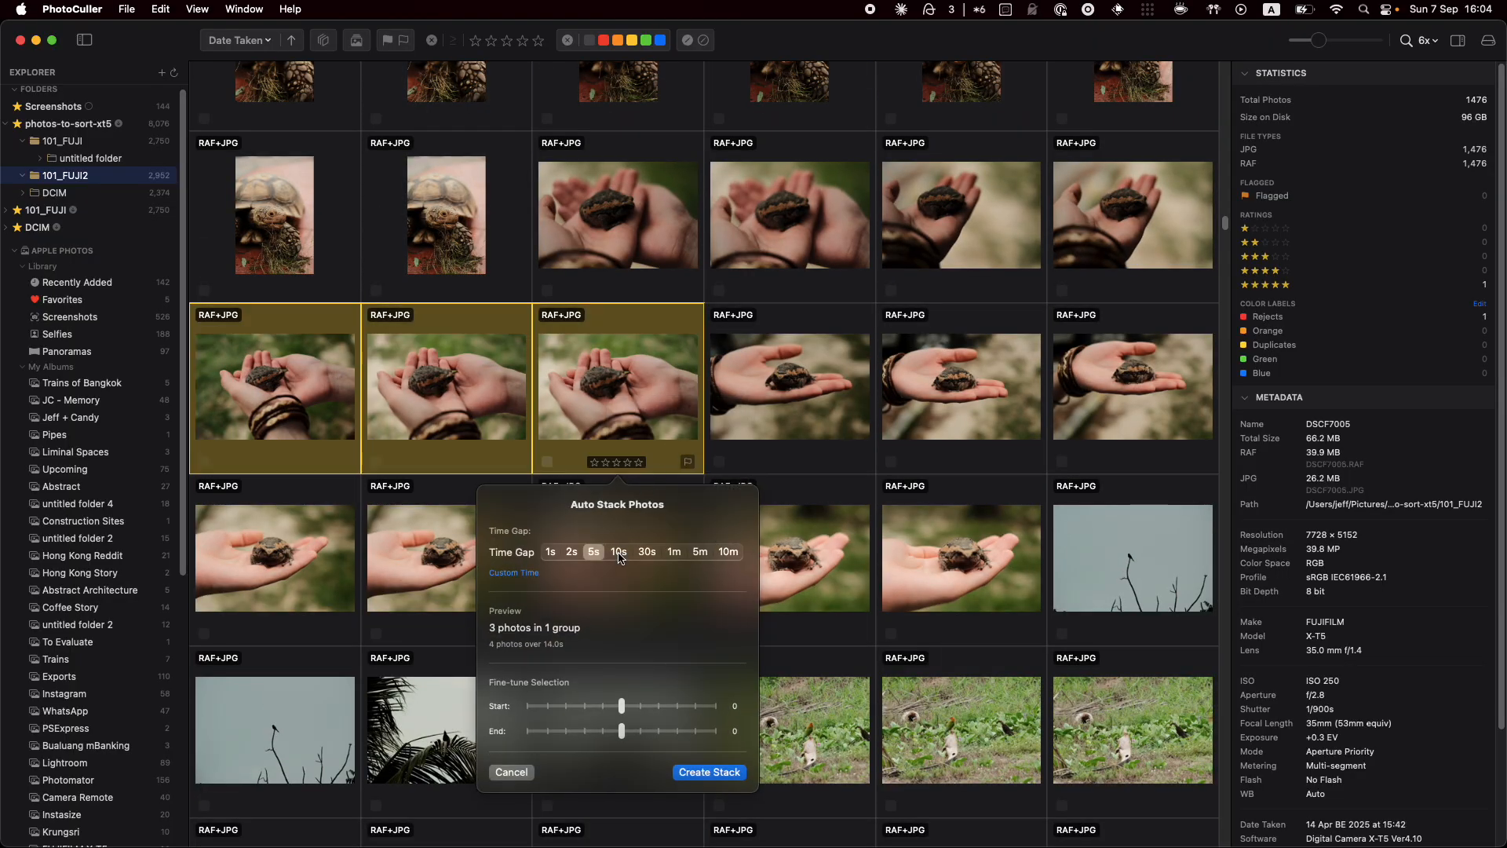
click(619, 552)
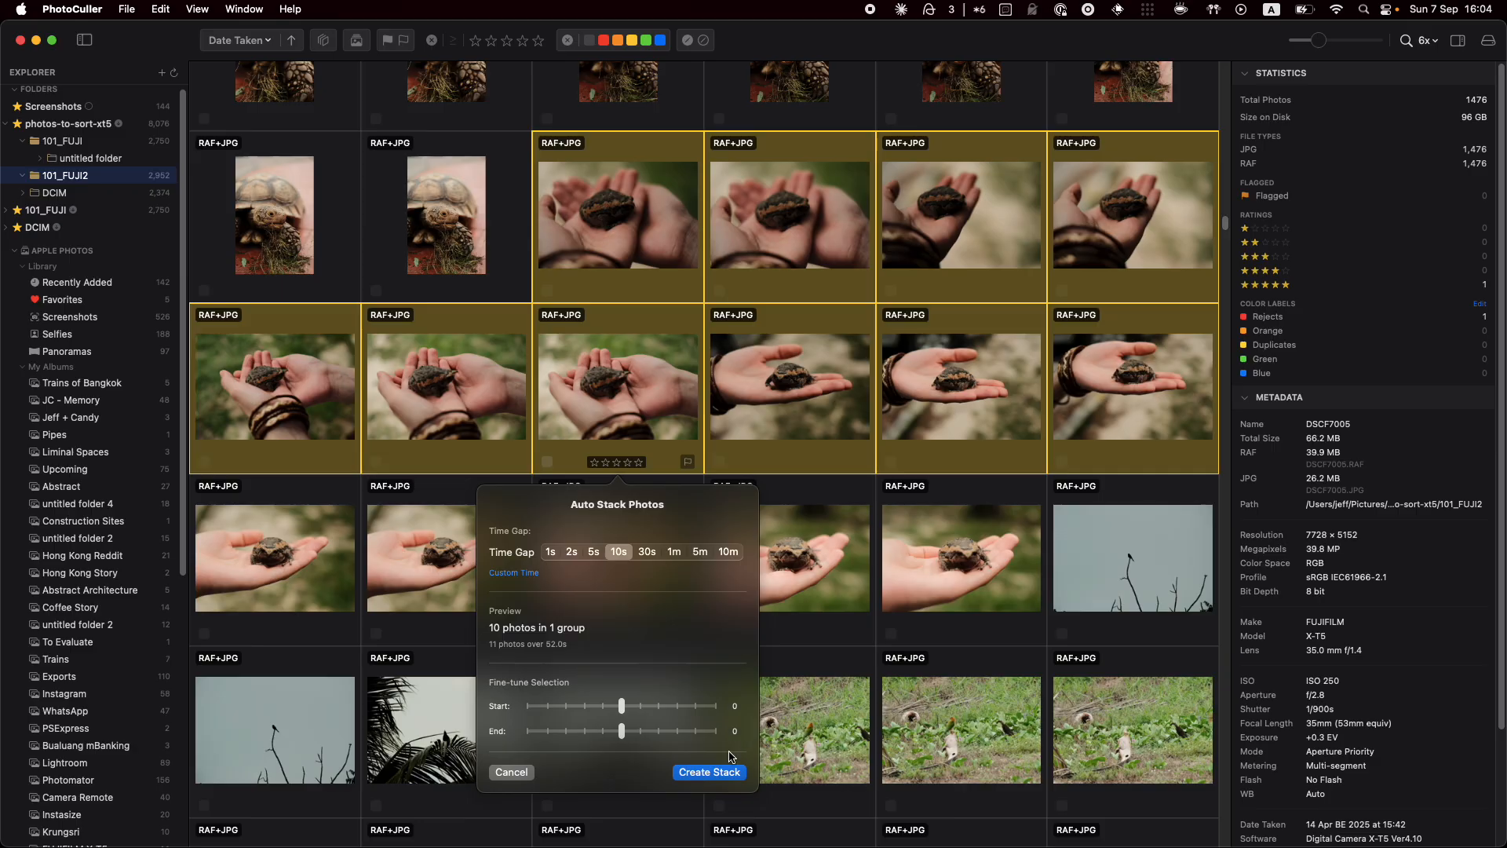
click(710, 773)
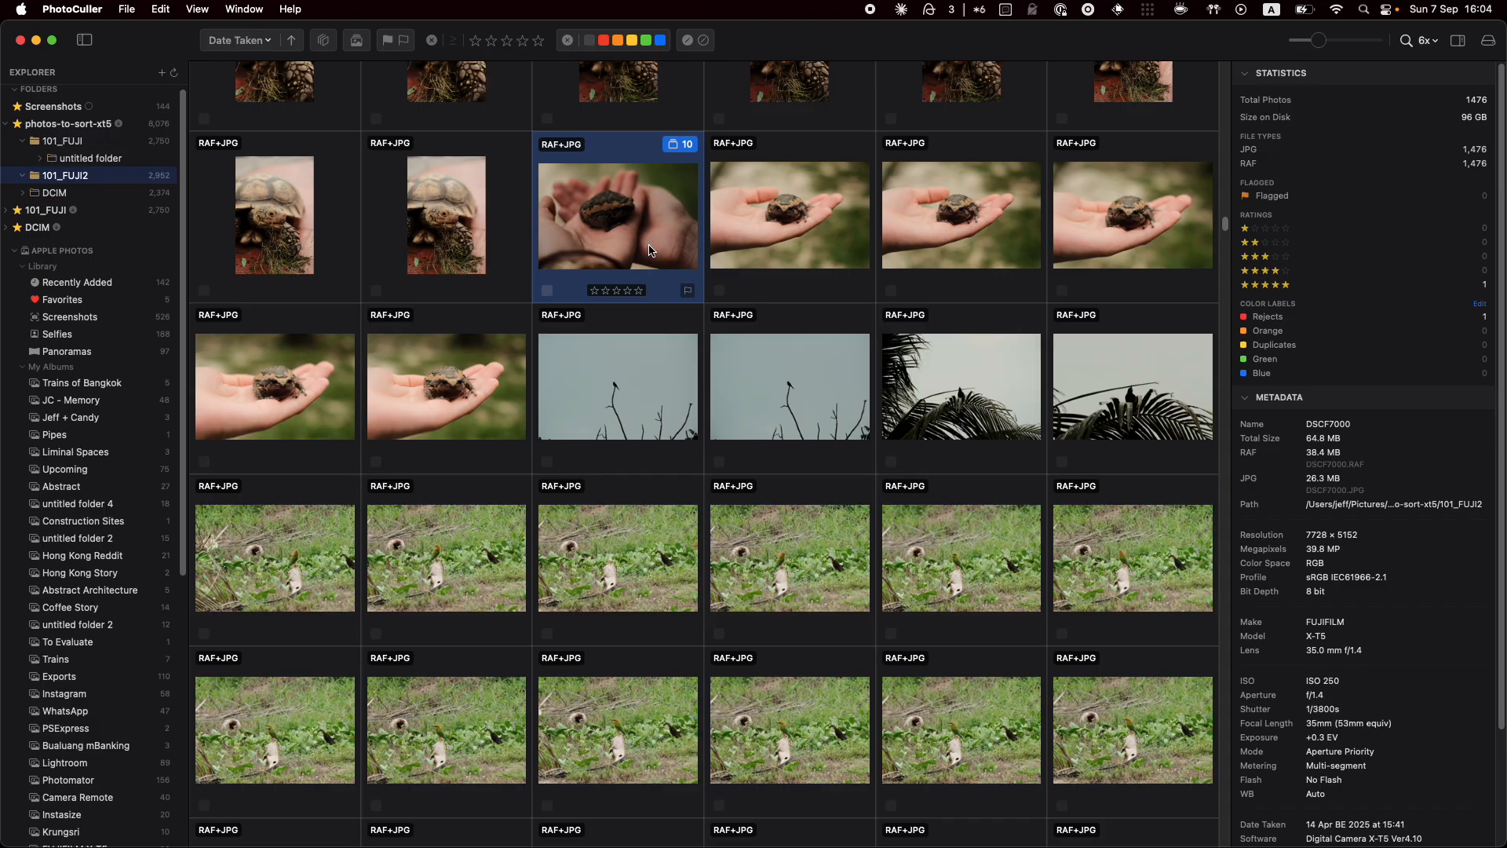
drag(594, 201, 622, 226)
click(1426, 41)
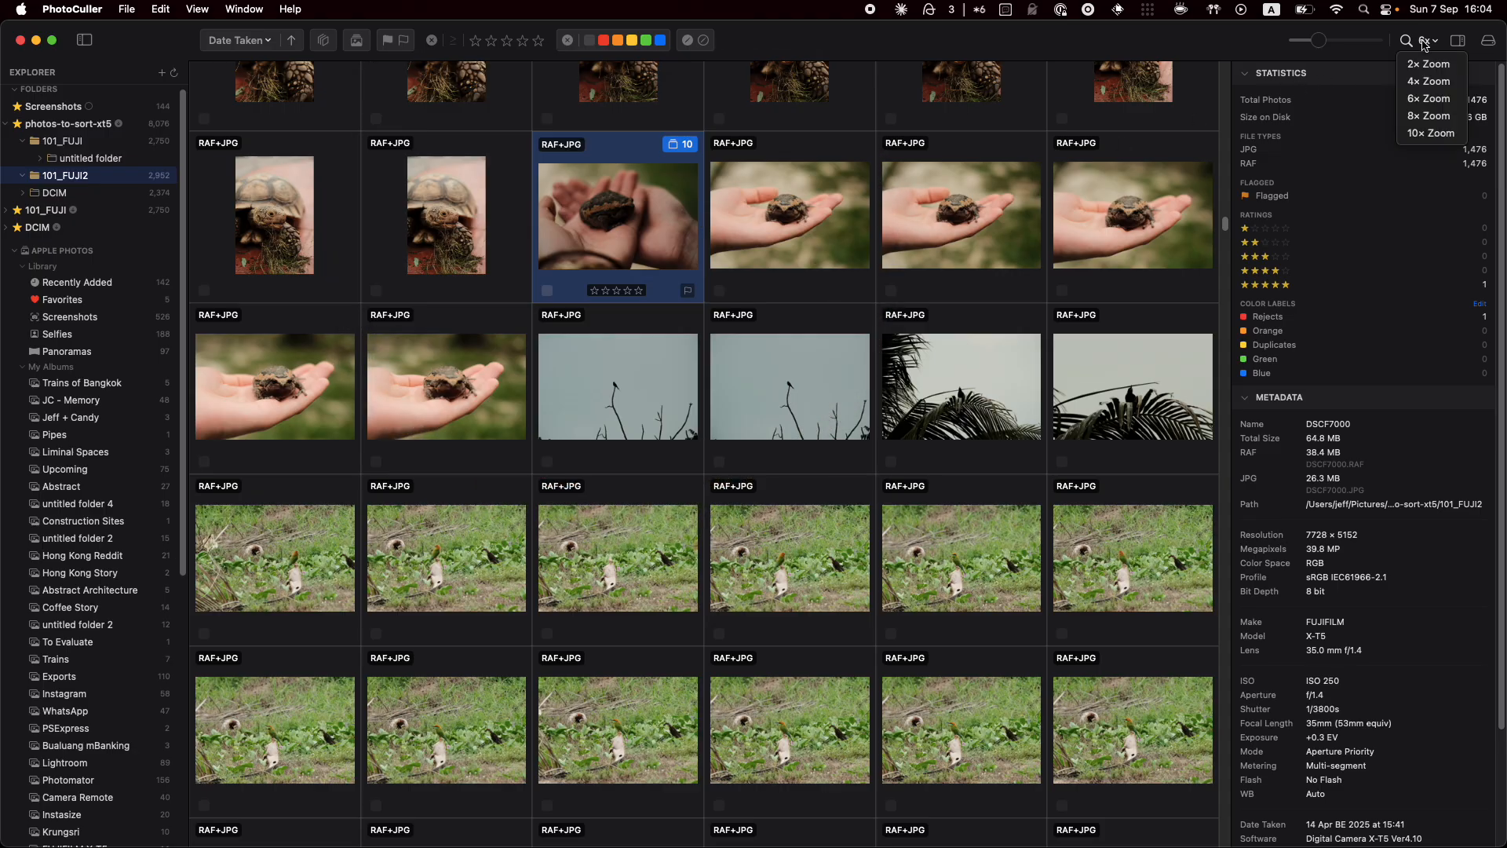
click(1434, 97)
mouse_move(802, 223)
mouse_down()
mouse_move(766, 232)
mouse_move(812, 204)
mouse_move(788, 217)
mouse_move(760, 205)
mouse_move(785, 208)
mouse_up()
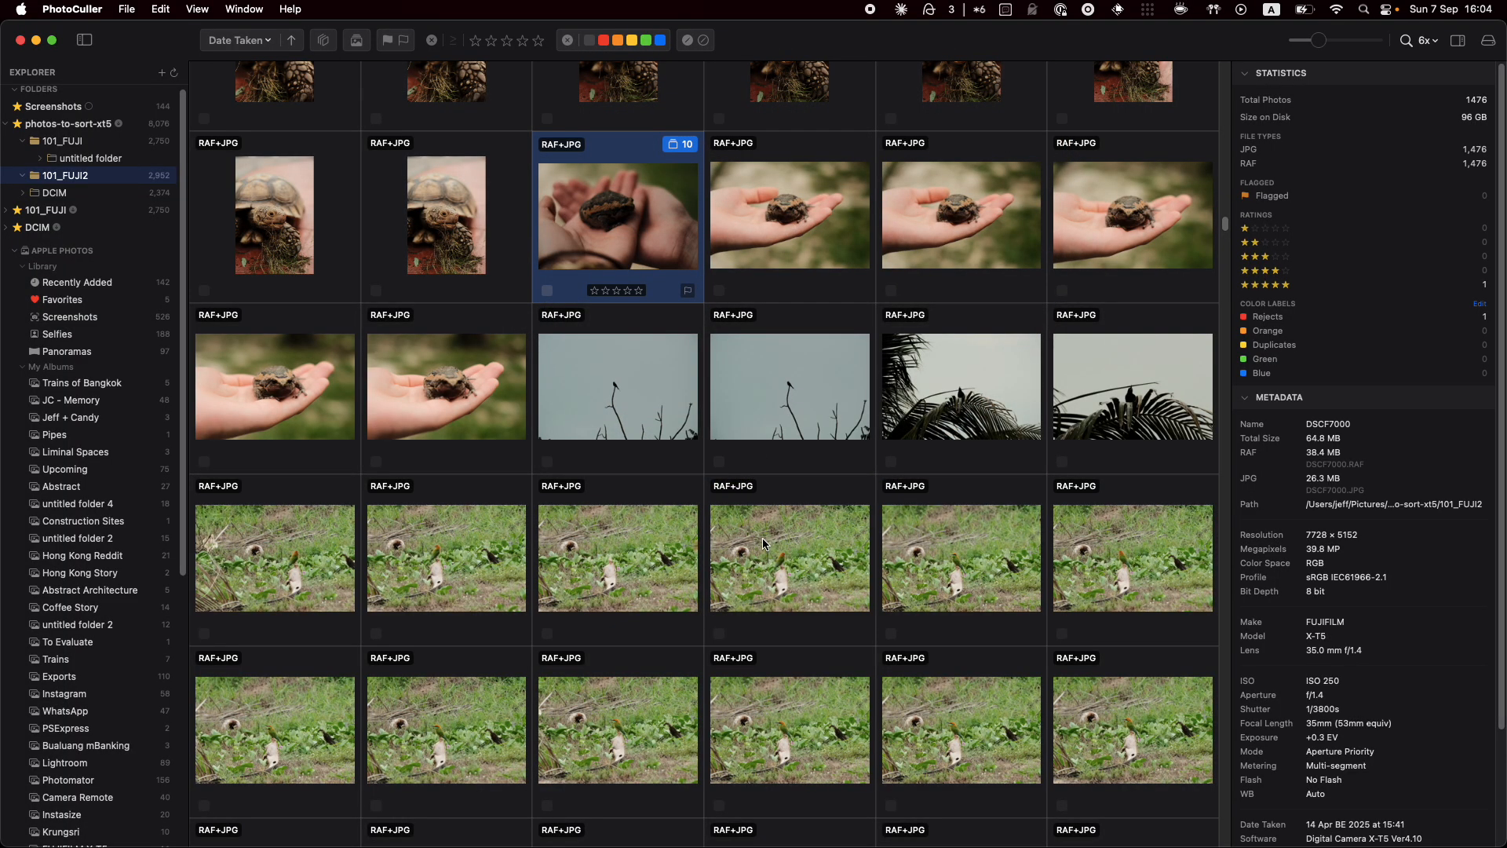
drag(763, 541, 609, 388)
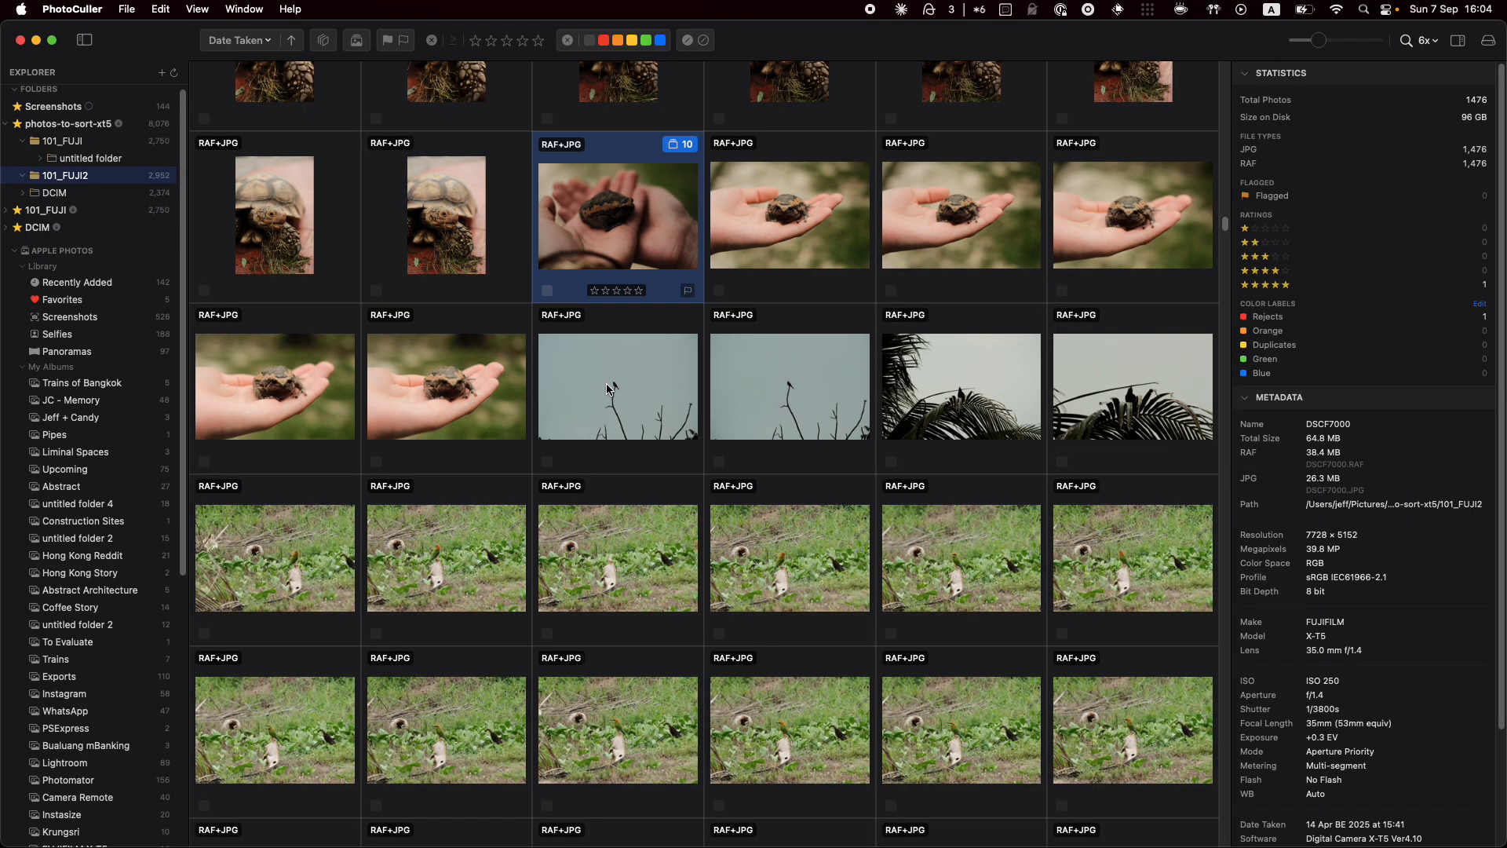